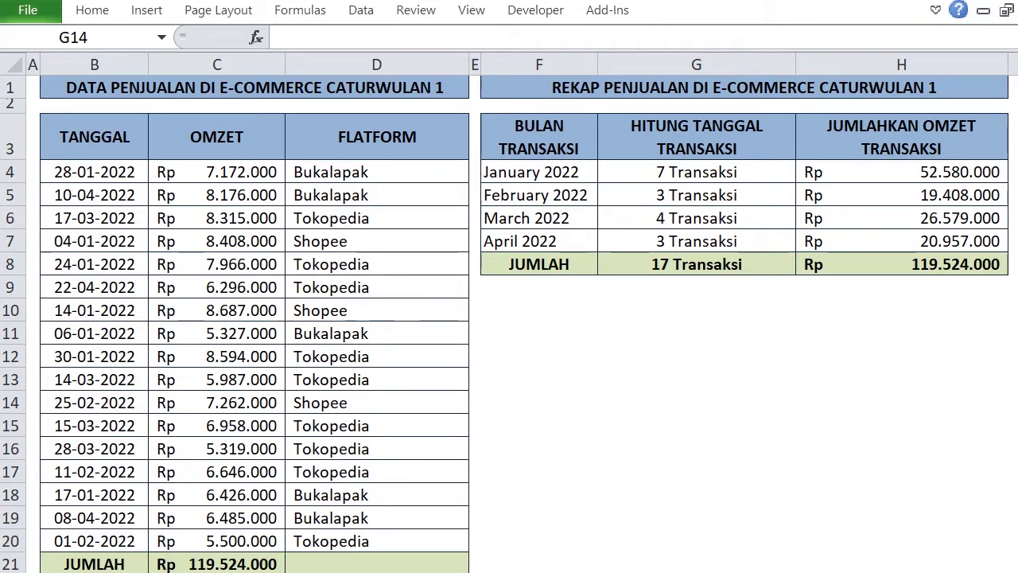
Inspect the contents of C21, F4, G4 and H4 in the completed sales data and recap tables
click(231, 564)
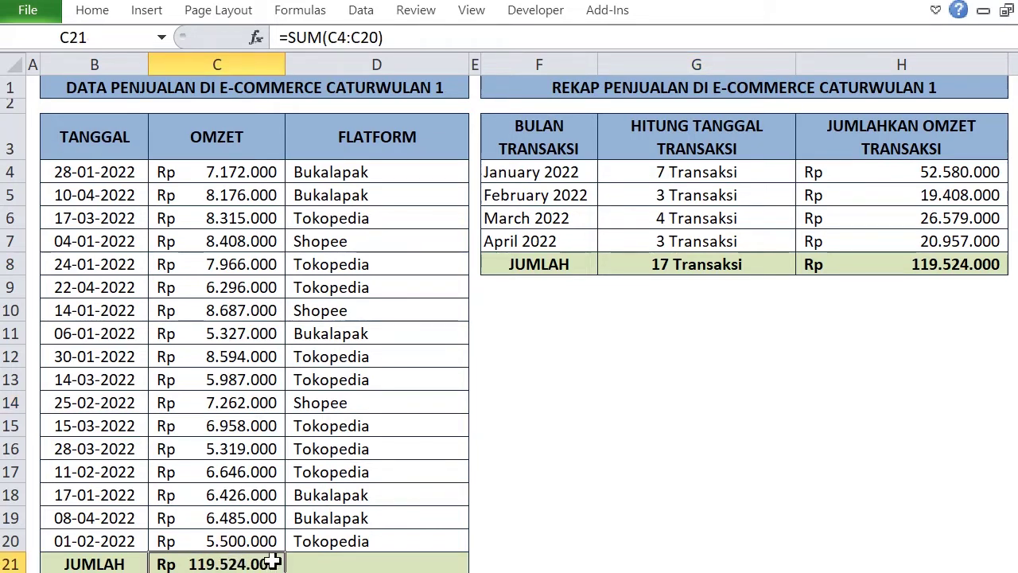
click(551, 499)
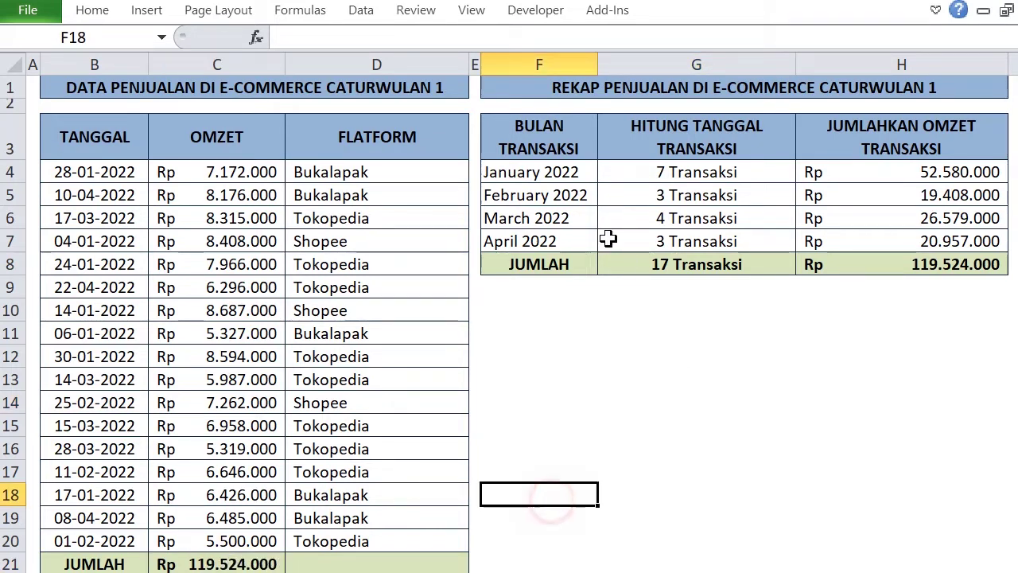
click(554, 172)
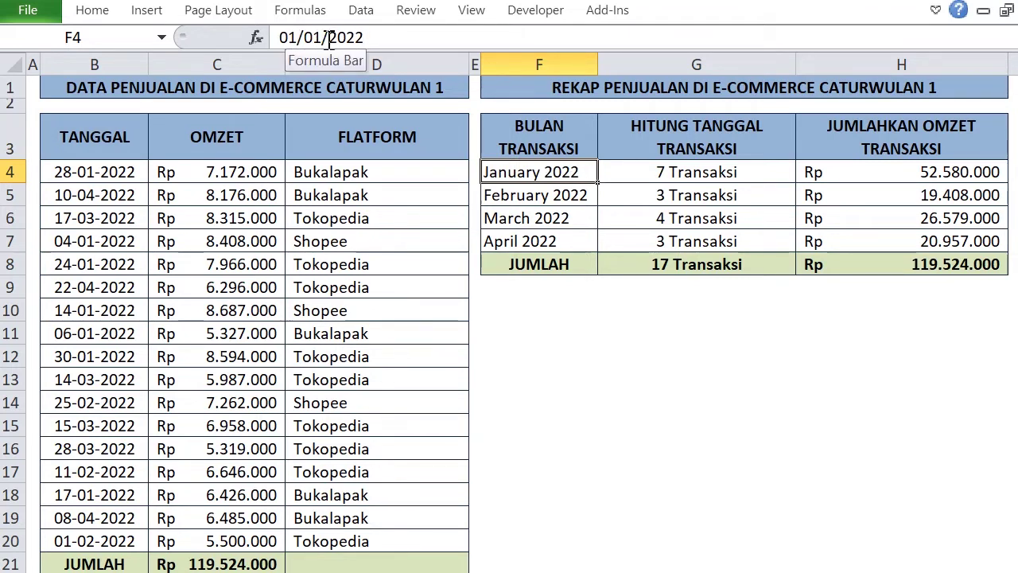
click(678, 172)
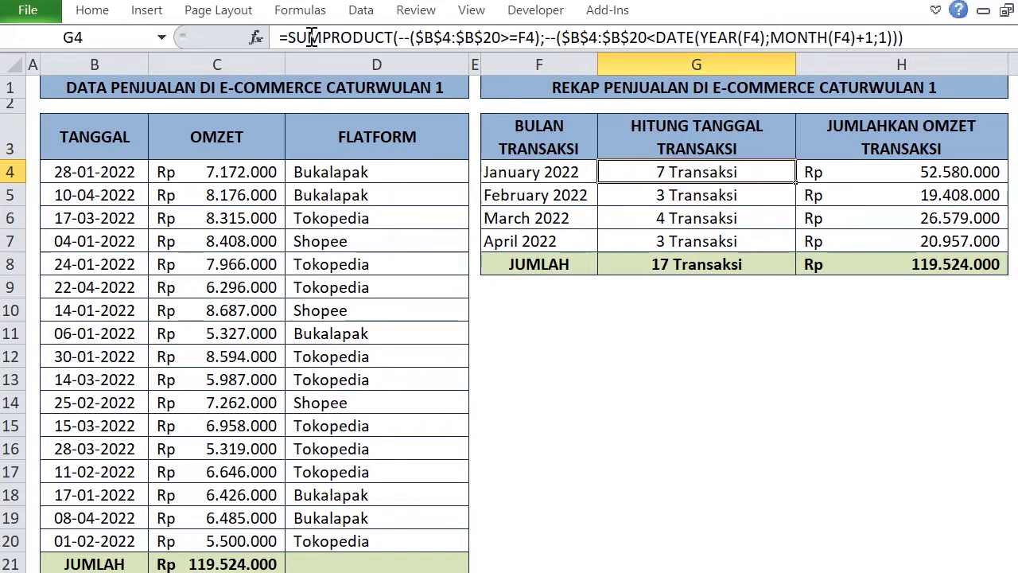
click(834, 172)
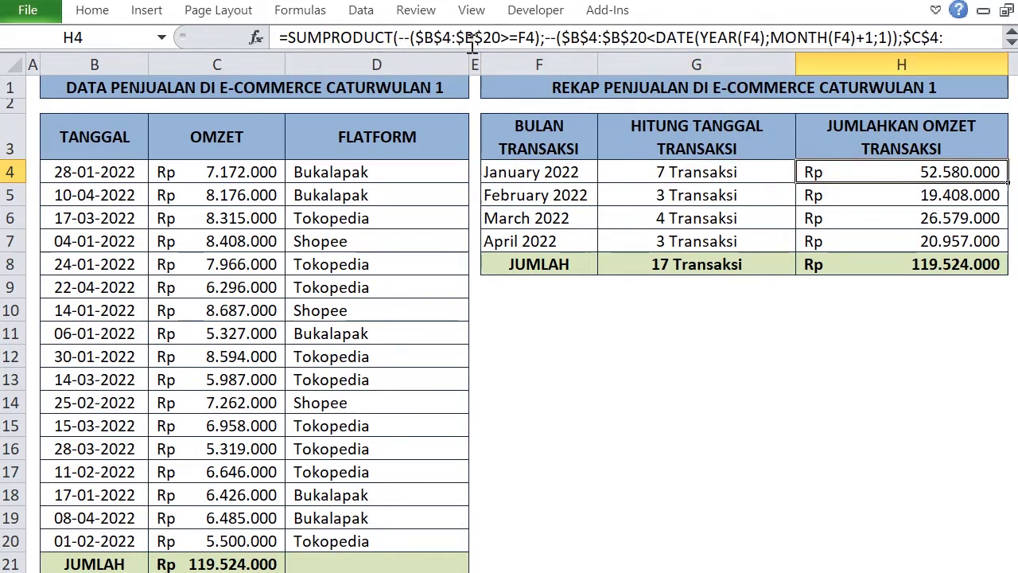
click(711, 398)
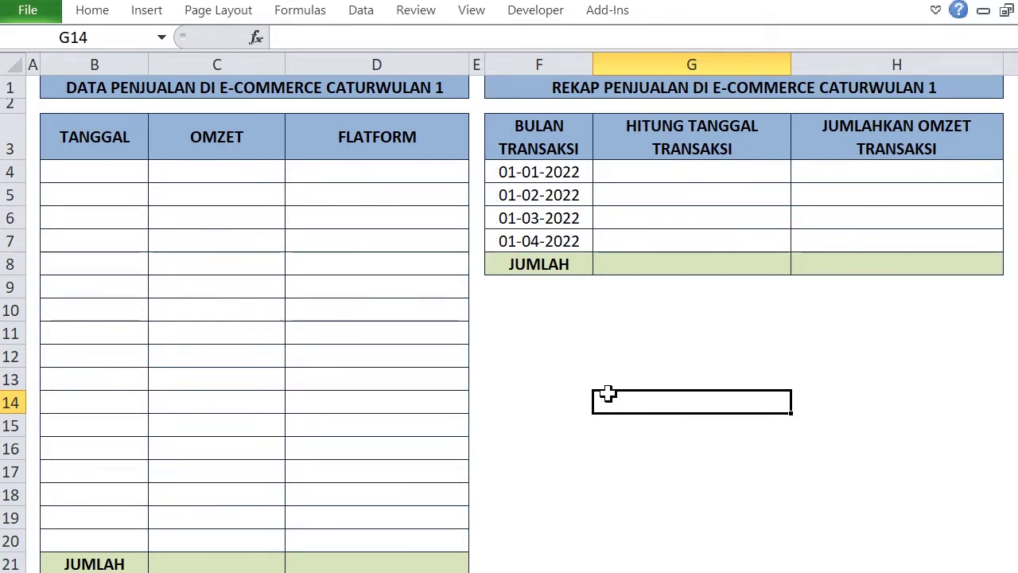
Clear the four dates under BULAN TRANSAKSI in F4:F7 of the blank recap table
click(579, 370)
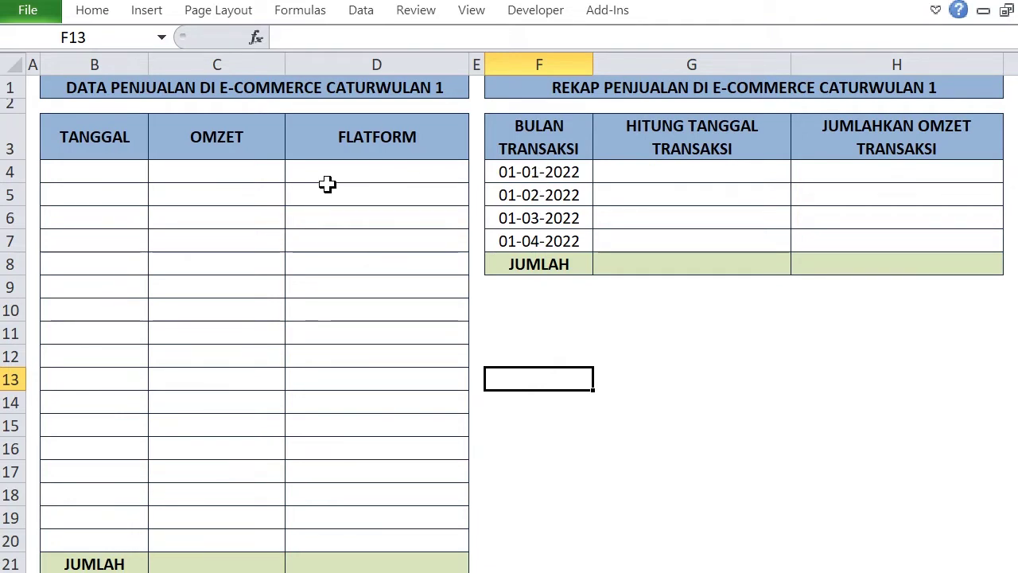
drag(565, 177, 566, 234)
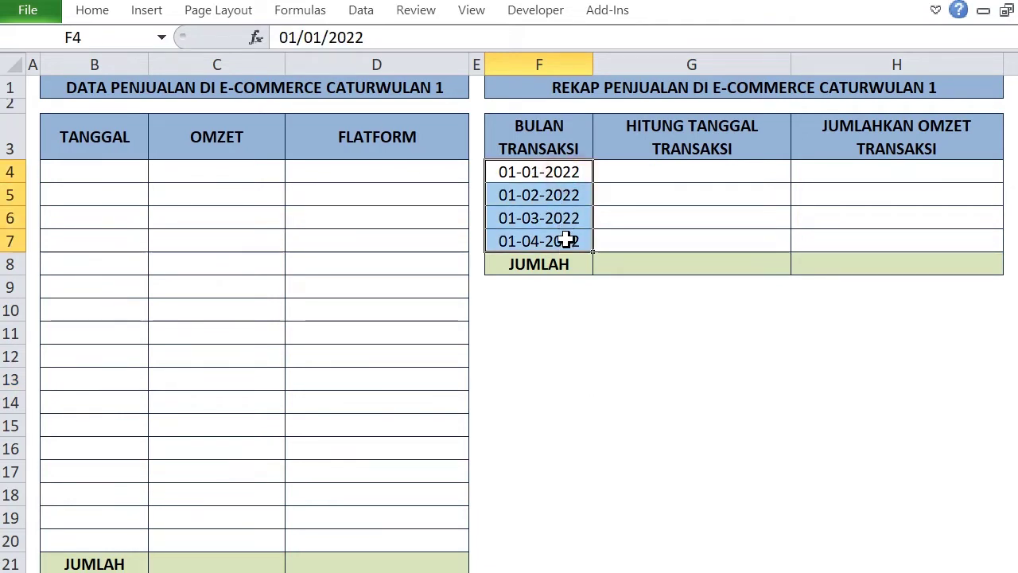
key(Delete)
click(614, 337)
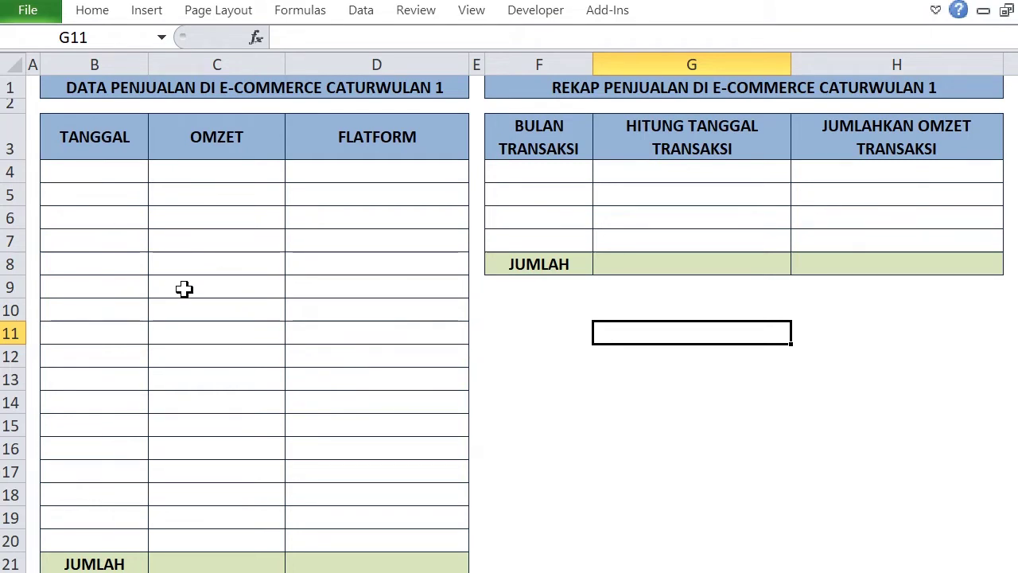
Begin a DATEVALUE formula in TANGGAL cell B4 with RANDBETWEEN(1;28) as the random day
click(108, 177)
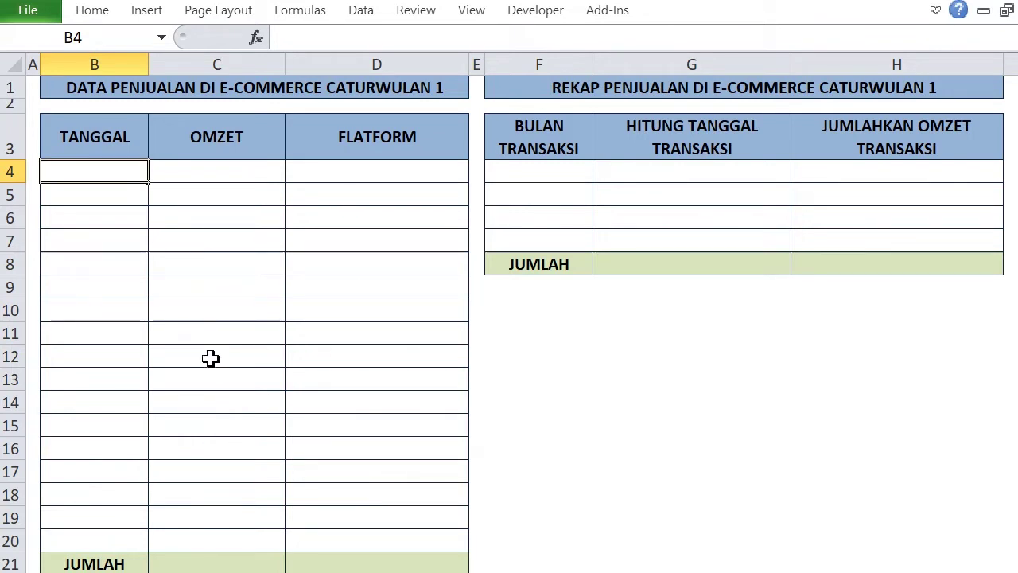
text(=)
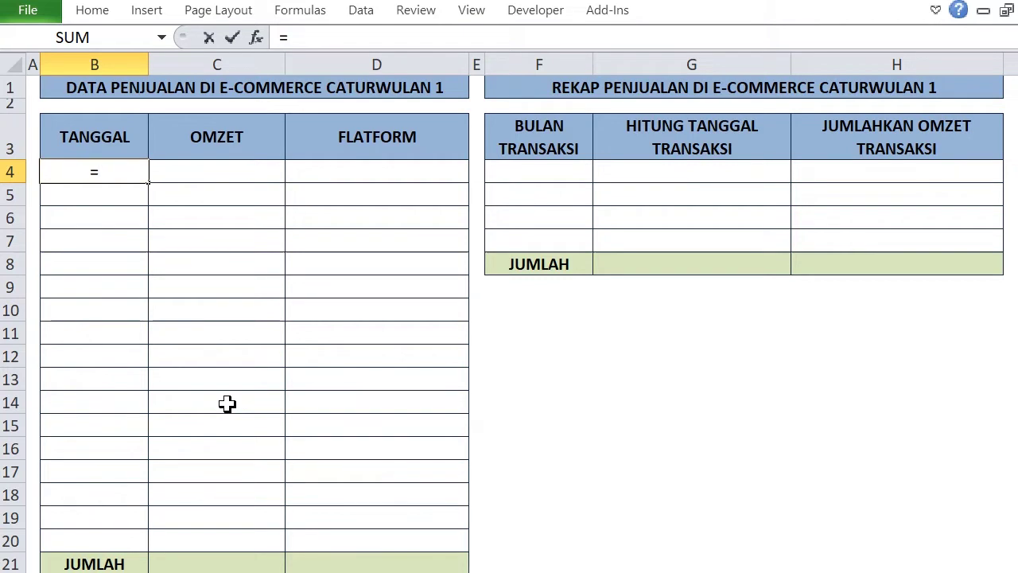
text(dat)
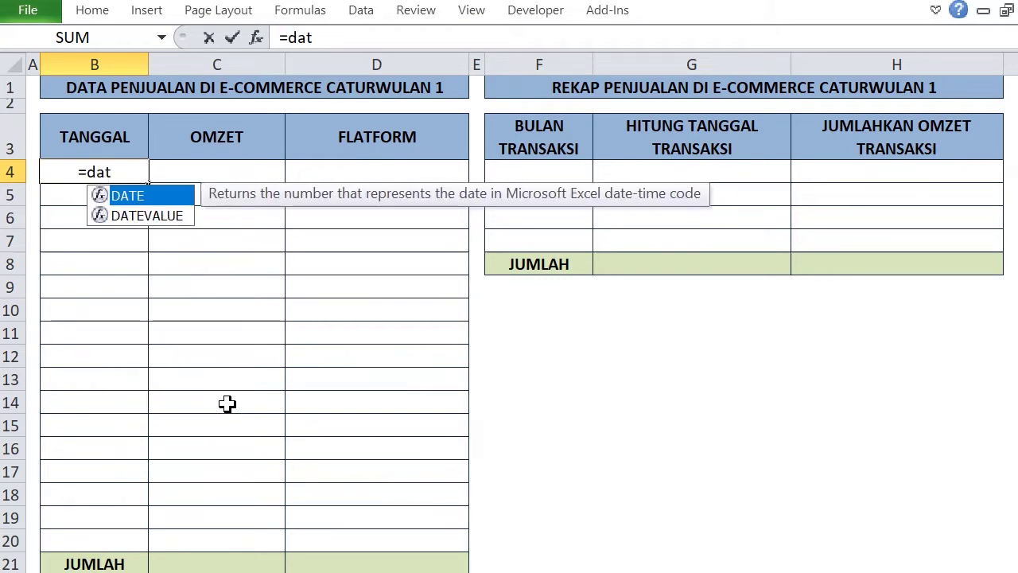
double_click(151, 216)
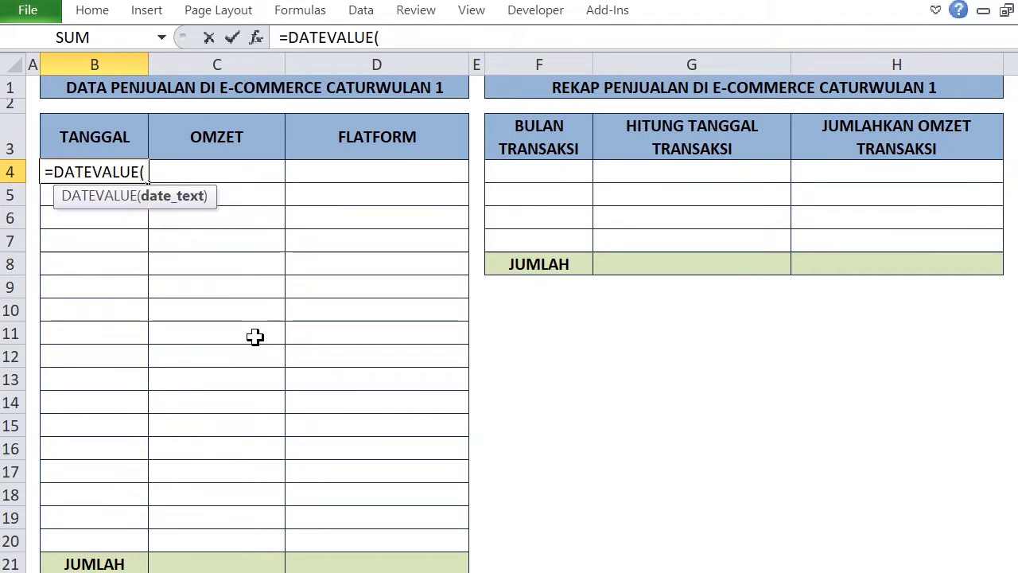
text(RA)
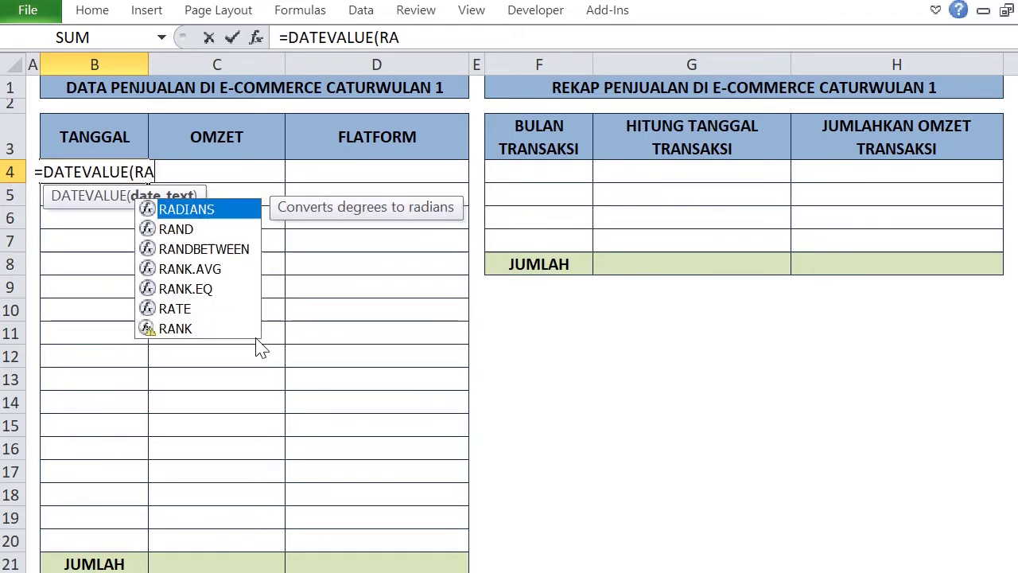
double_click(210, 249)
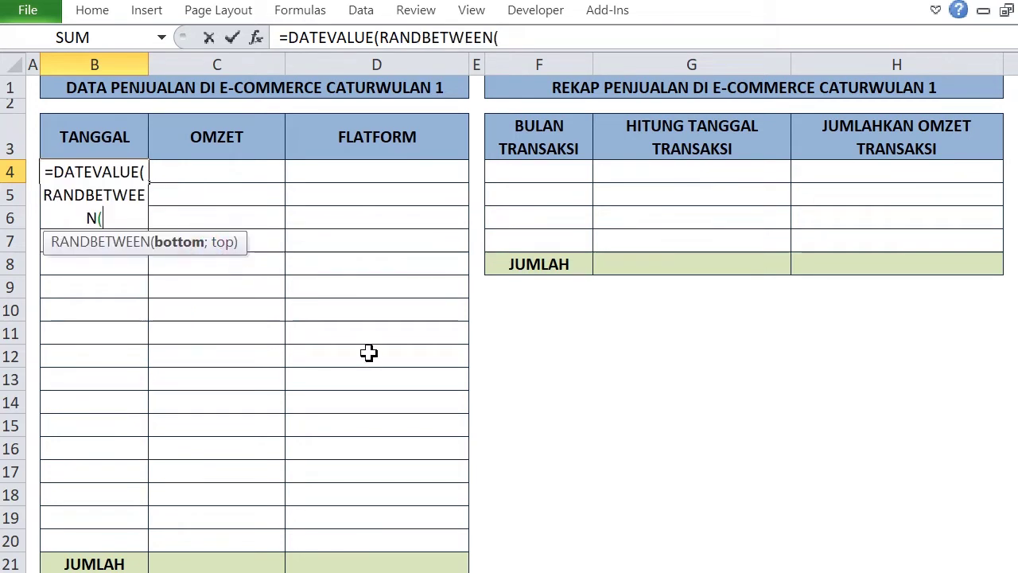
click(518, 38)
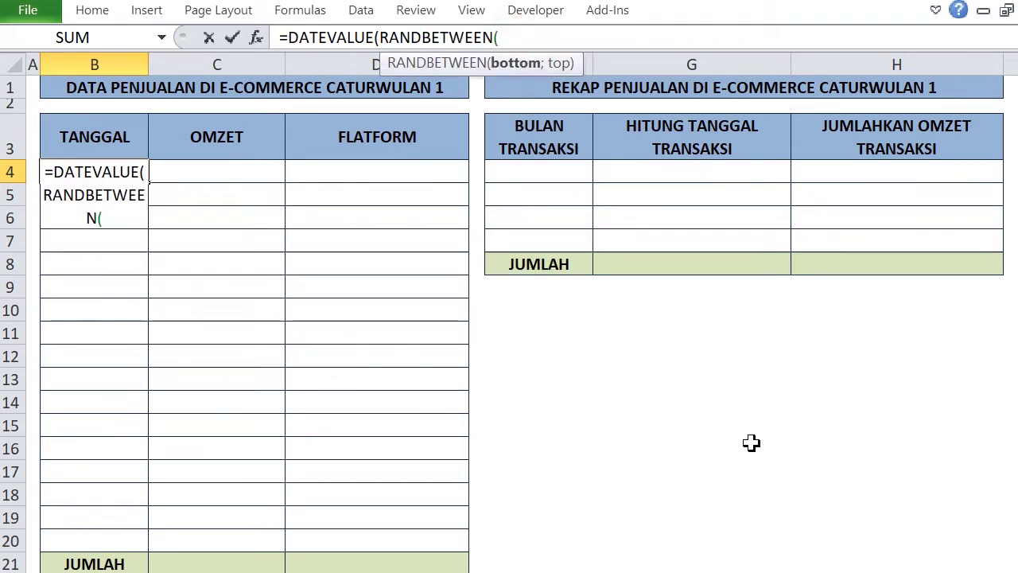
text(1;)
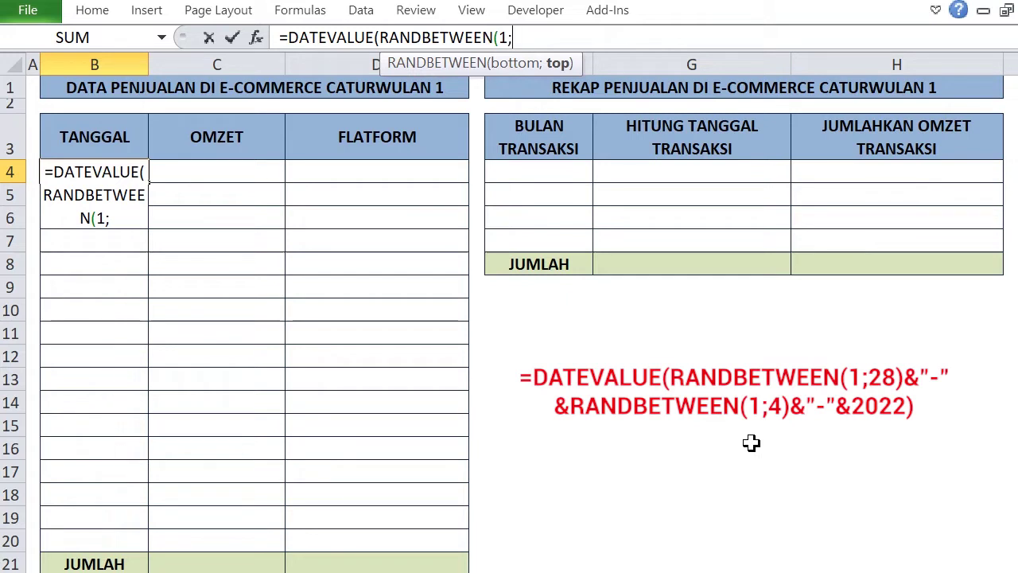
text(3)
key(BackSpace)
text(28)
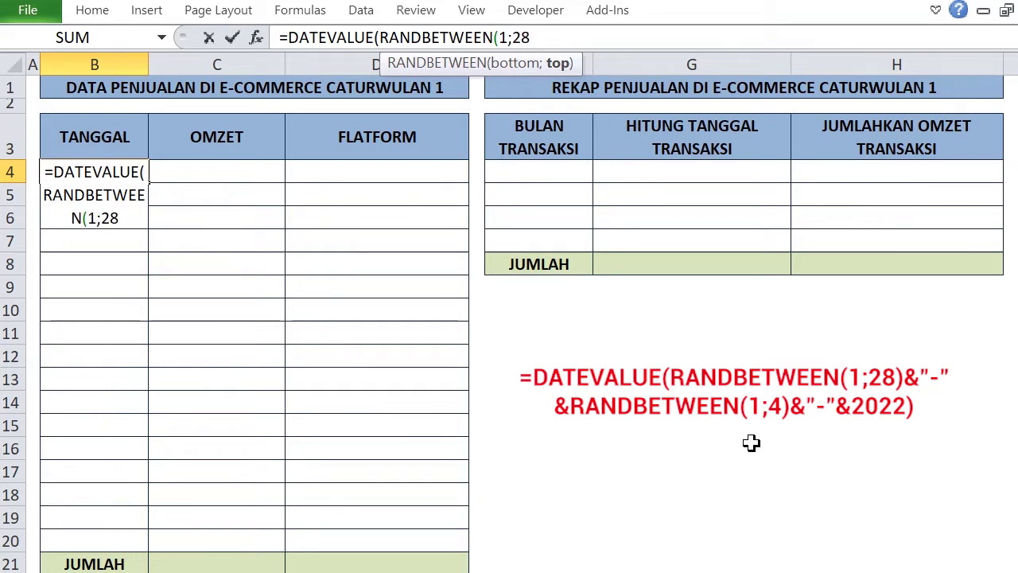
text())
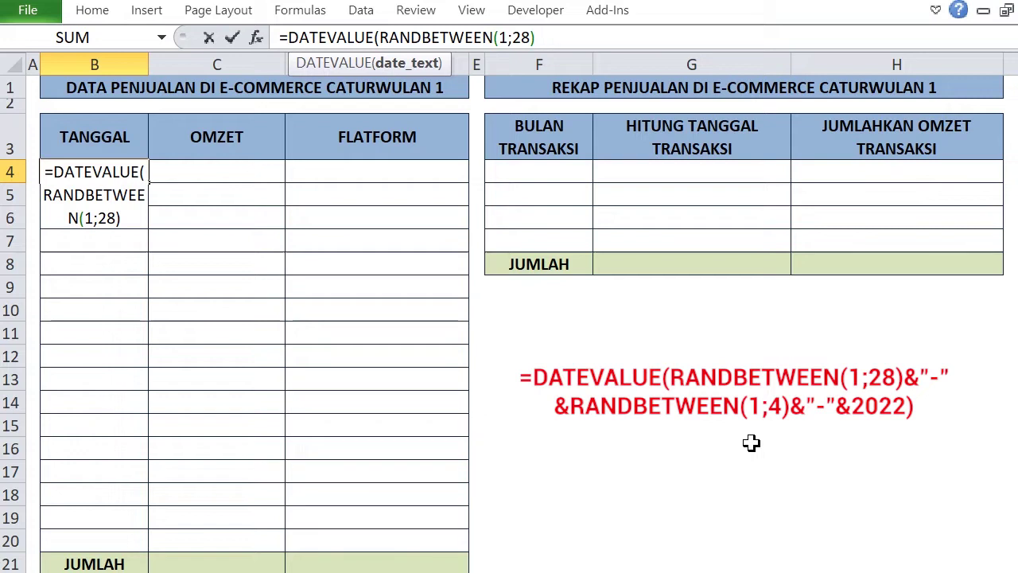
Extend the B4 formula with a "-" separator and RANDBETWEEN(1;4) as the random month, joined with &
text(&)
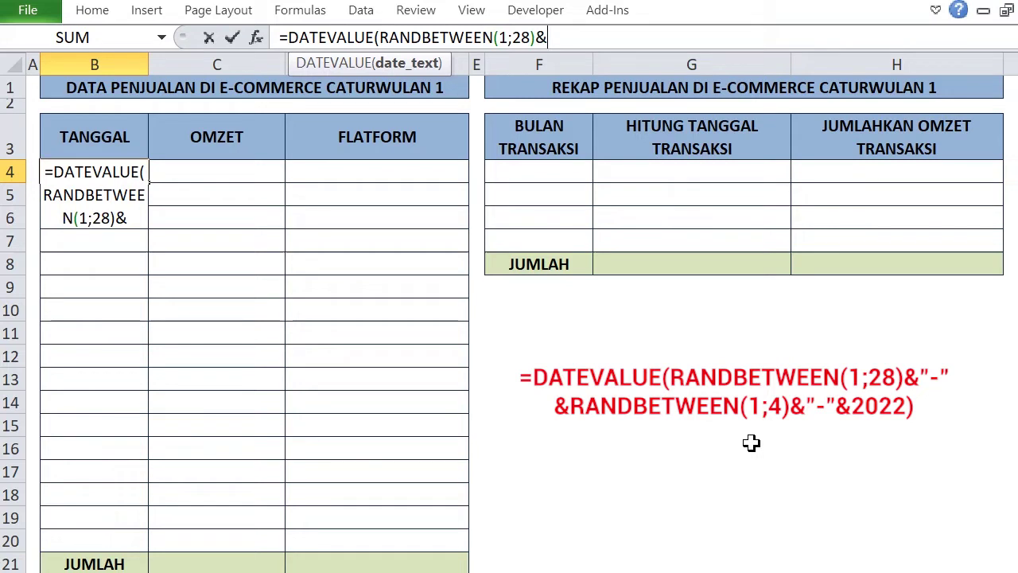
text(")
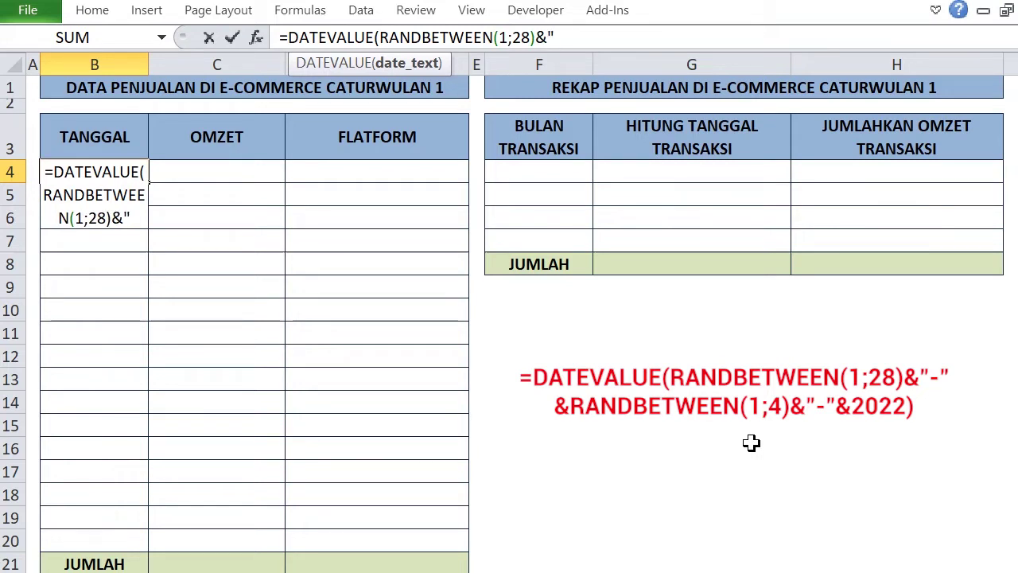
text(-")
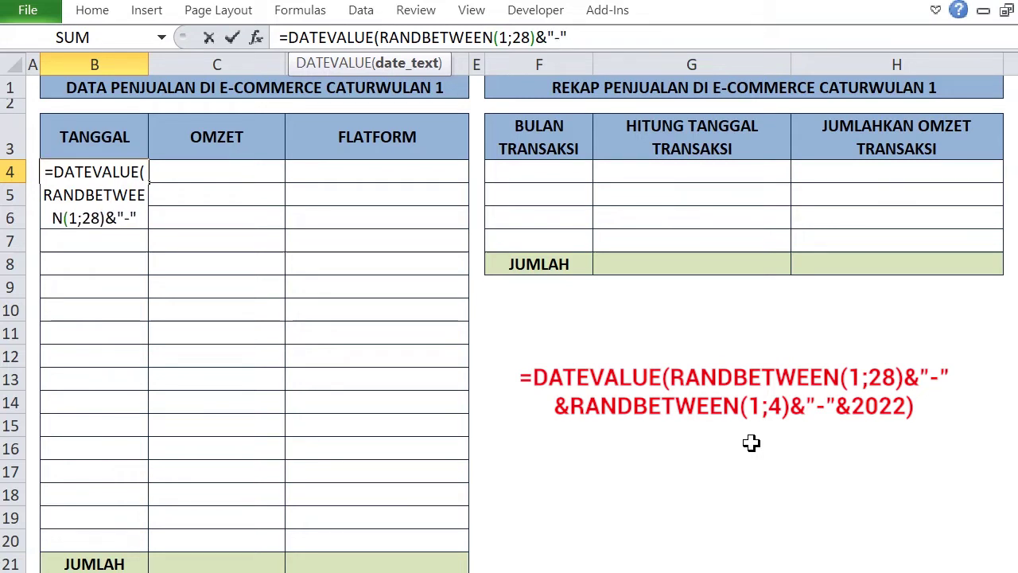
text(&)
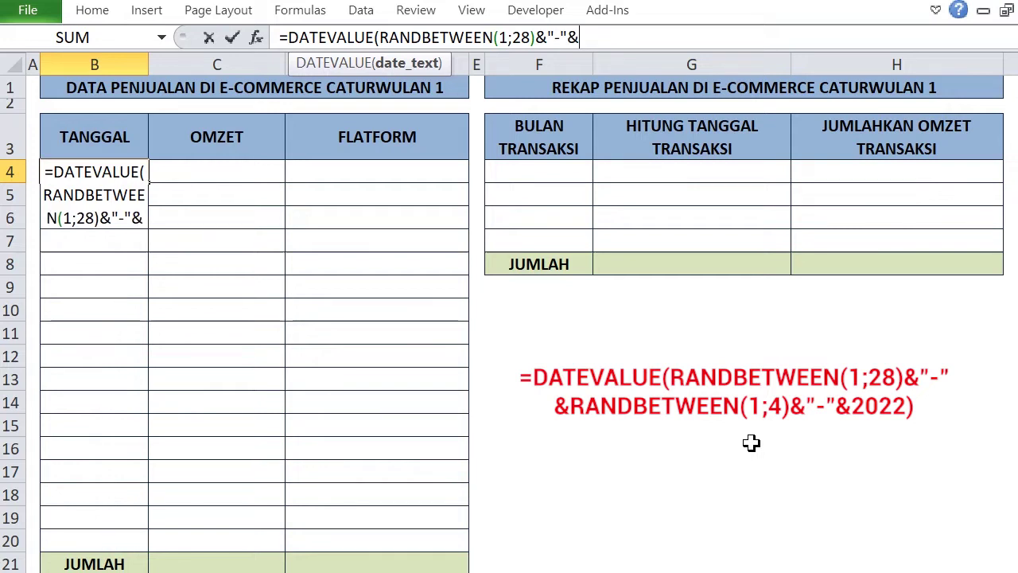
text(RA)
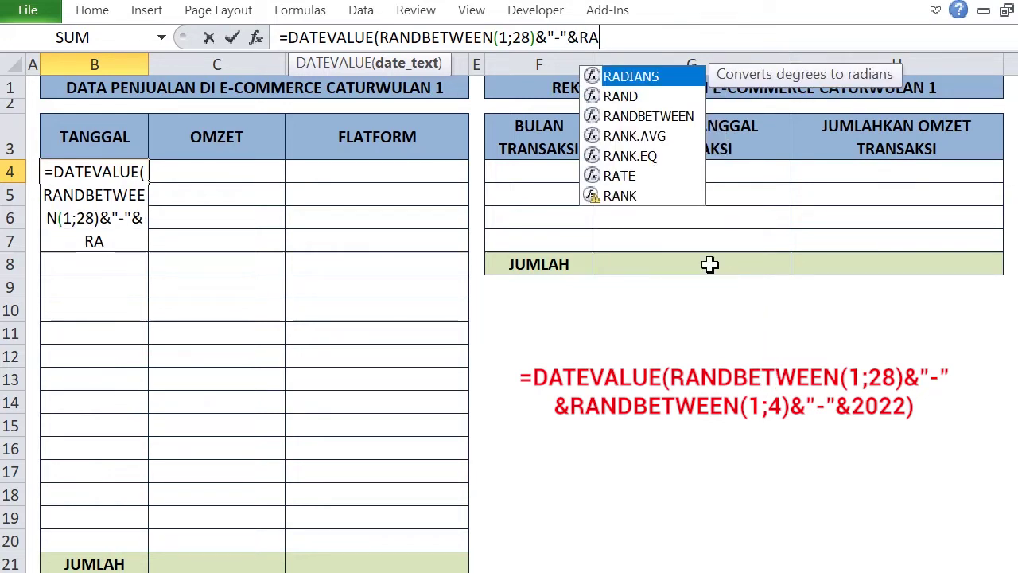
double_click(667, 118)
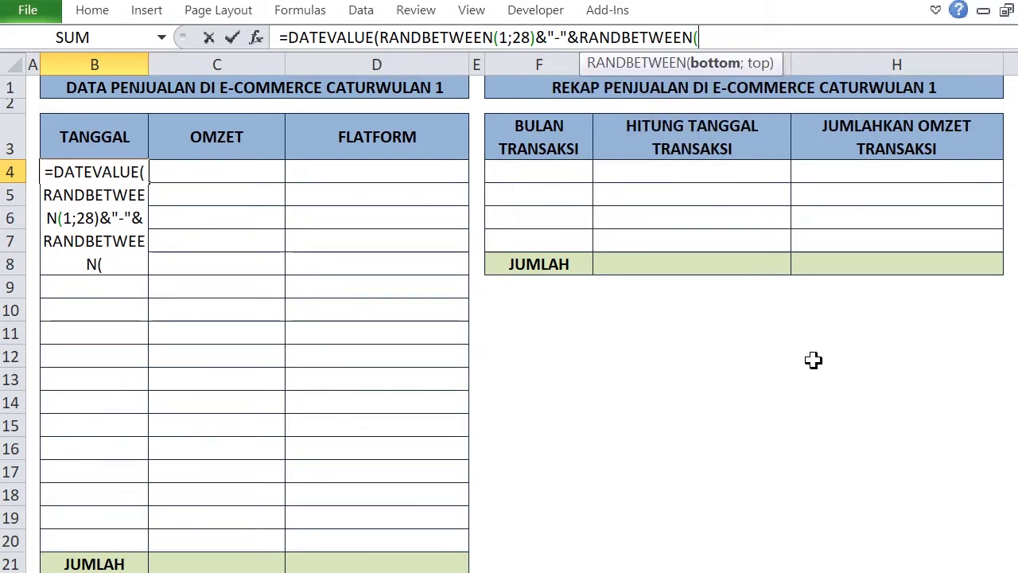
text(1;4)
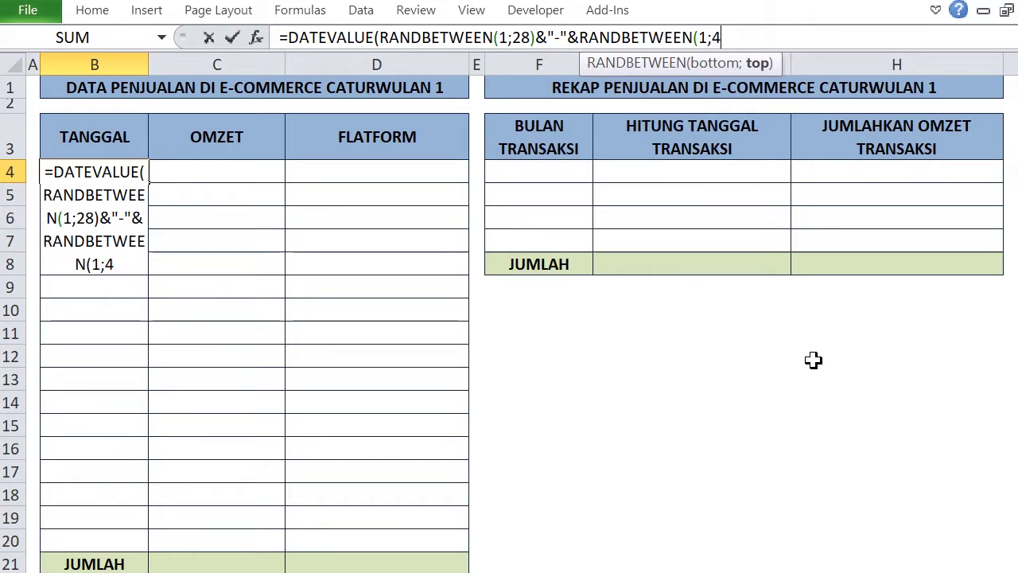
text())
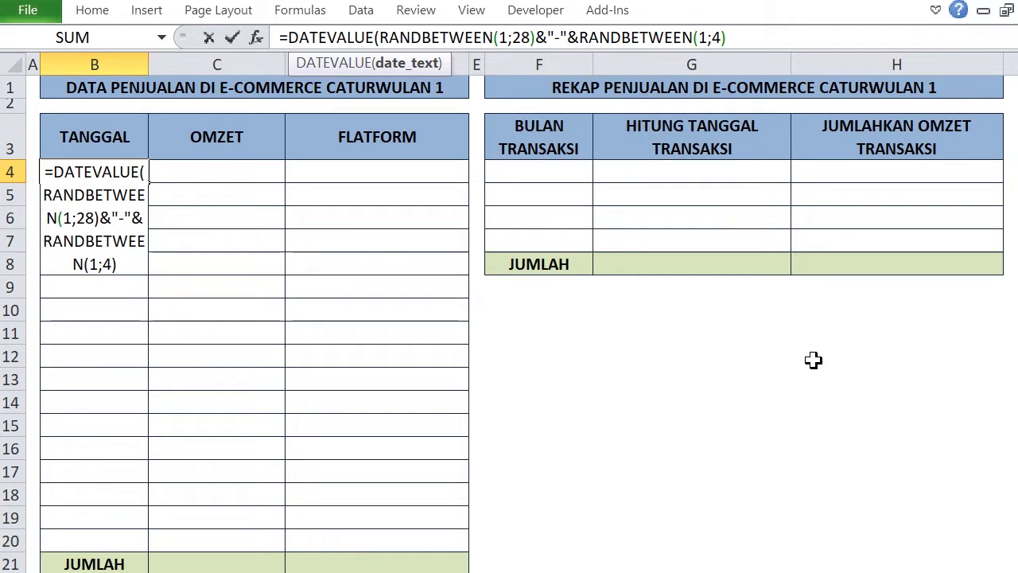
Append &"-"&2022 as the year and commit the B4 formula, accepting the proposed closing-parenthesis correction
text(&)
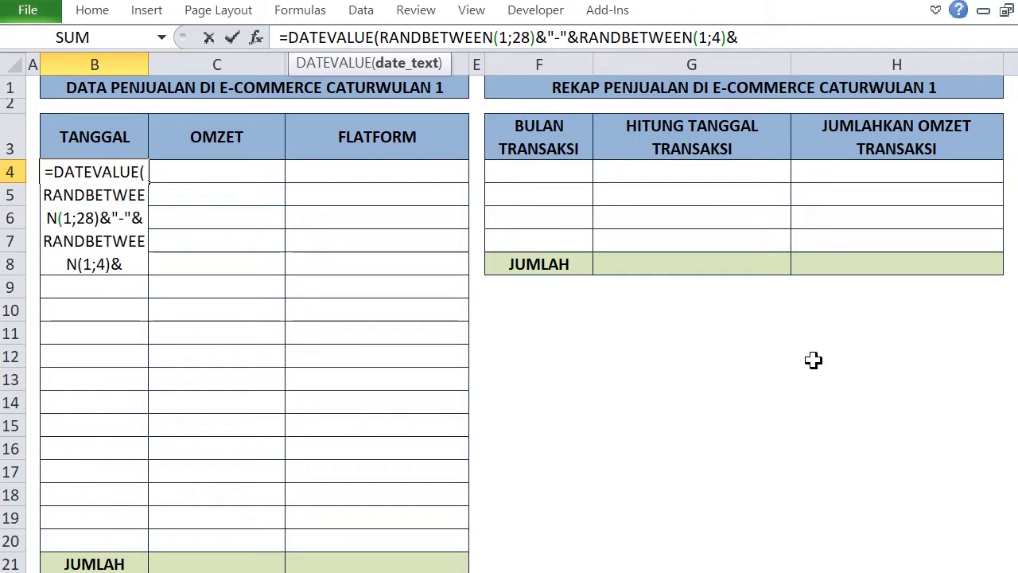
text(")
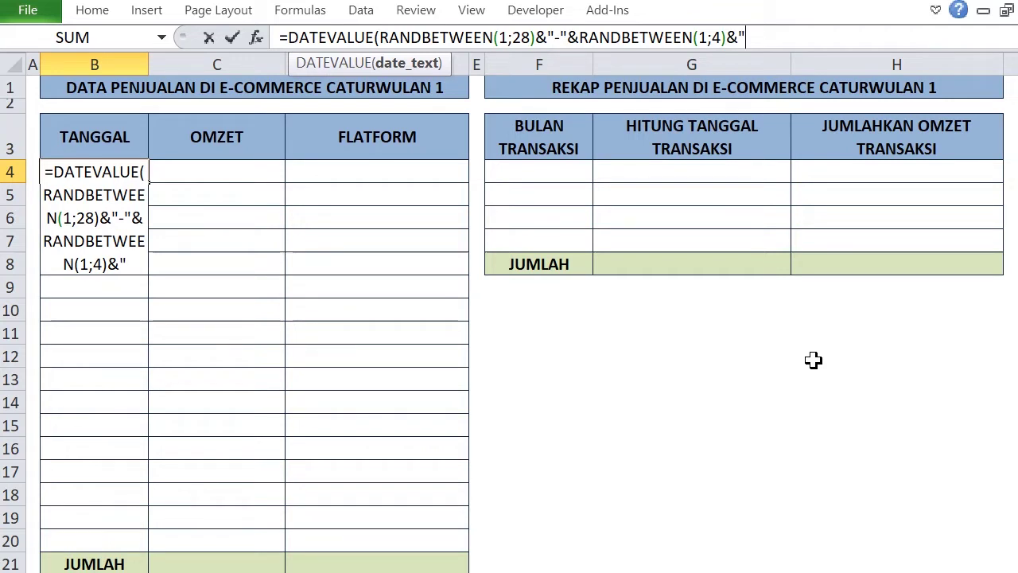
text(-)
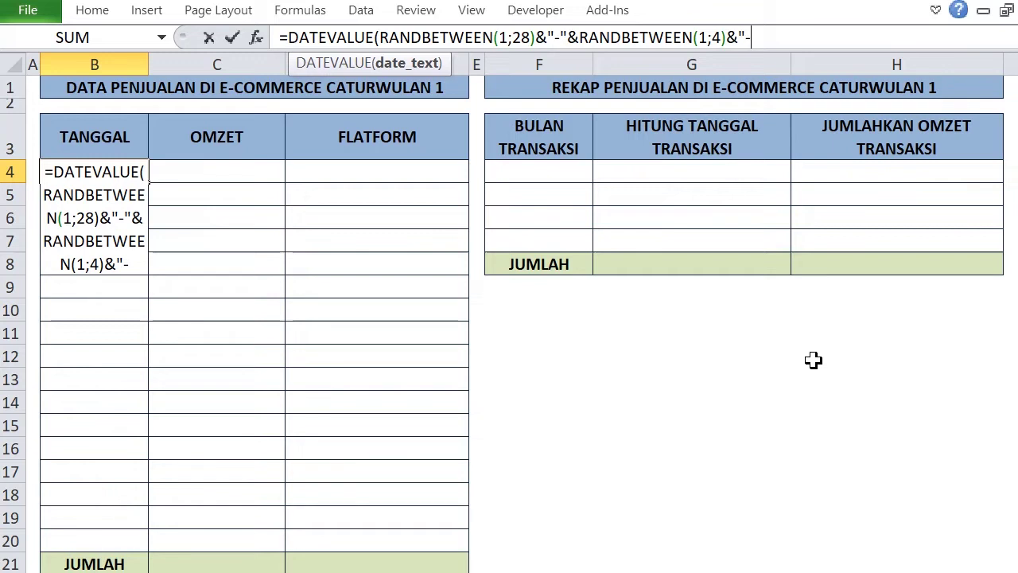
text(")
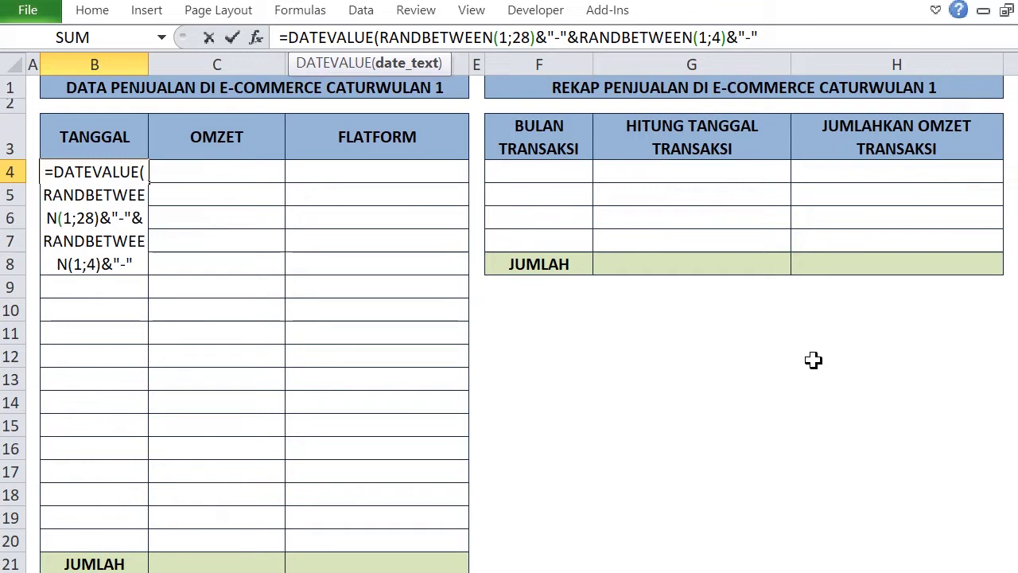
text(&)
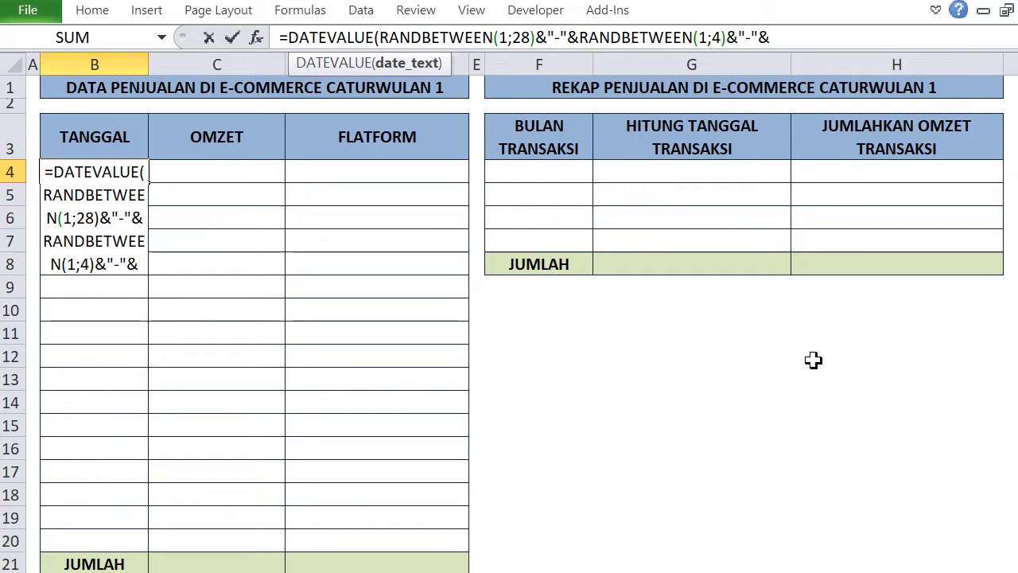
text(2022)
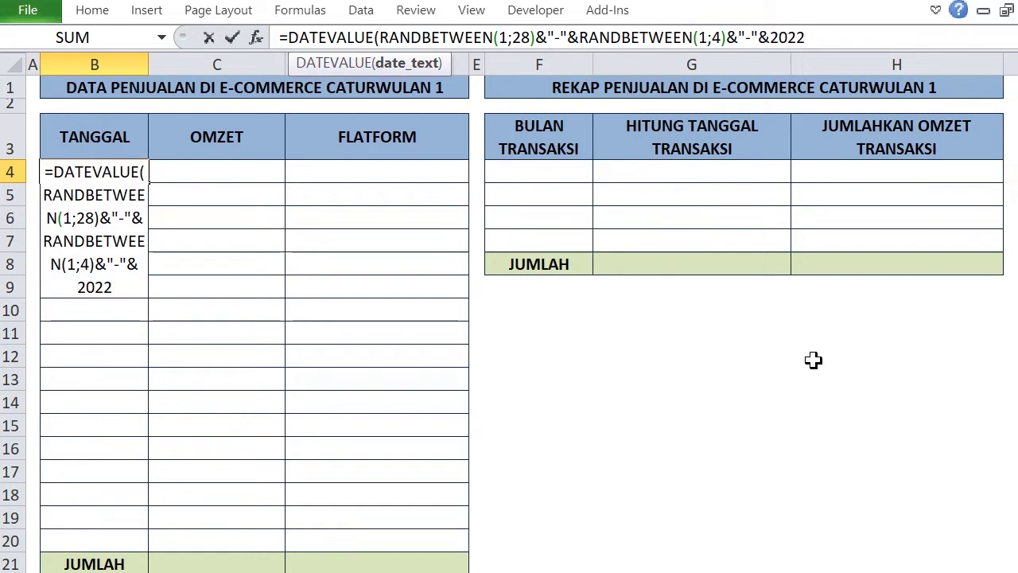
key(Return)
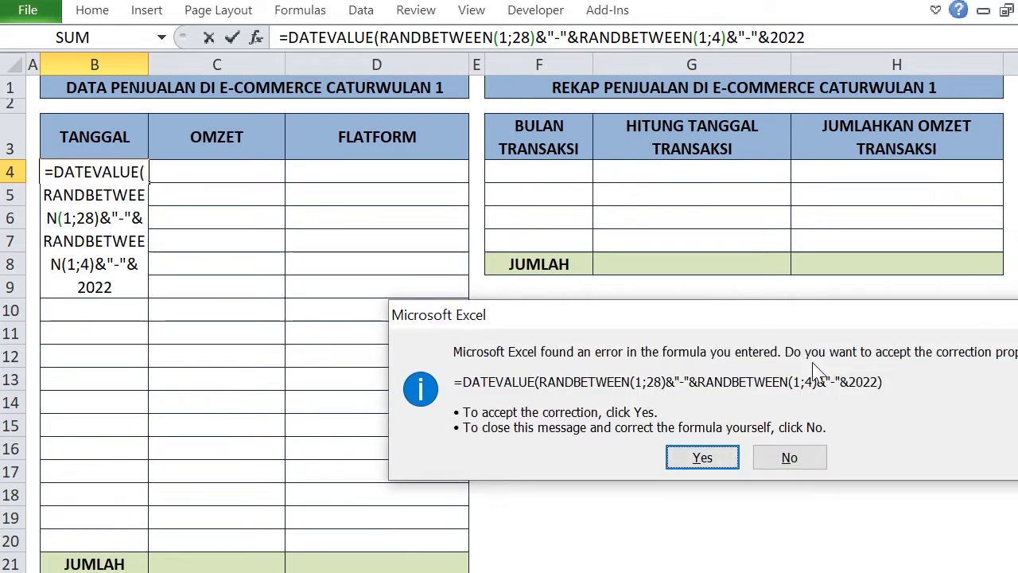
click(695, 460)
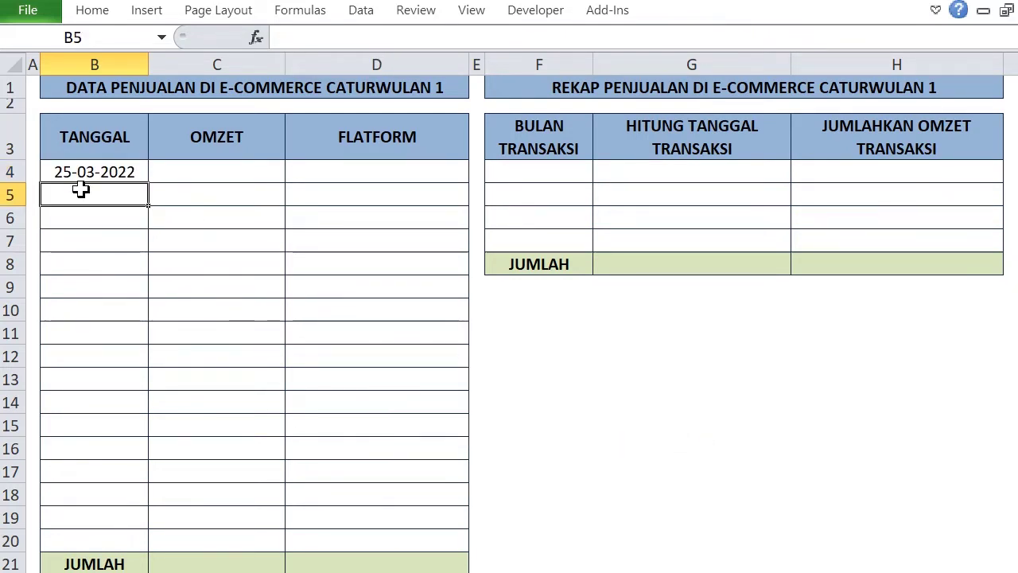
Fill the TANGGAL formula from B4 down through B20
click(120, 167)
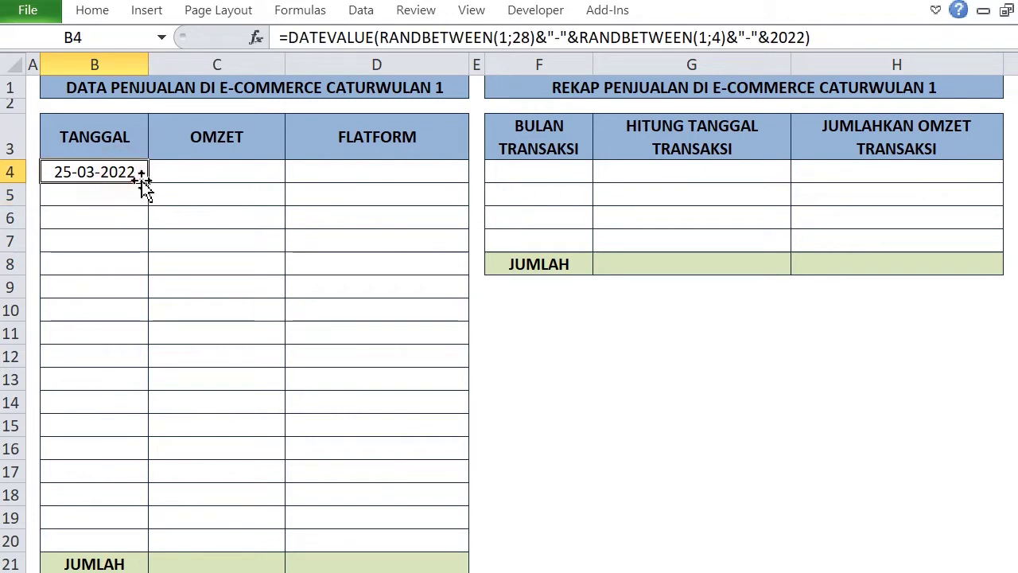
drag(149, 181, 143, 548)
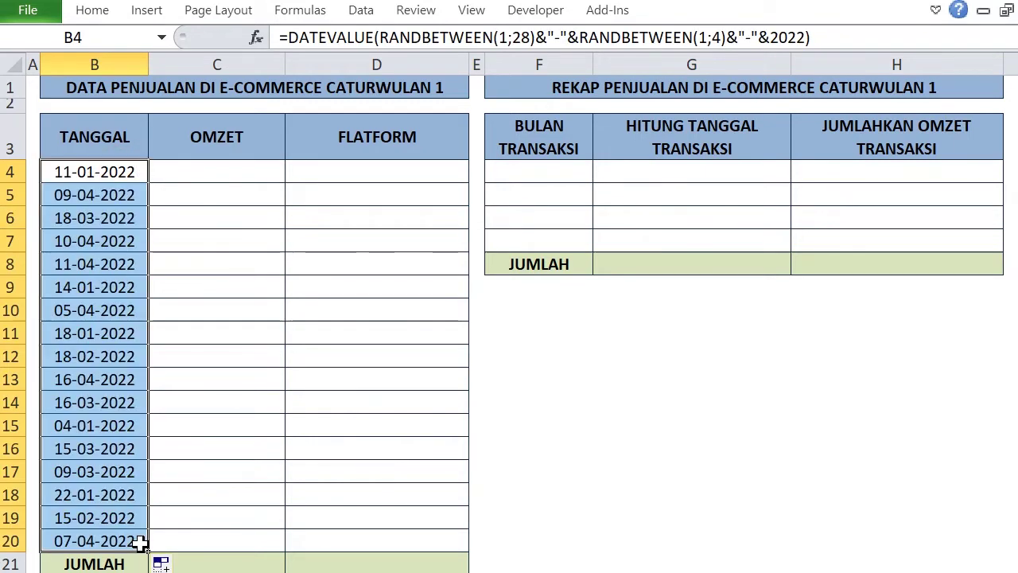
click(83, 333)
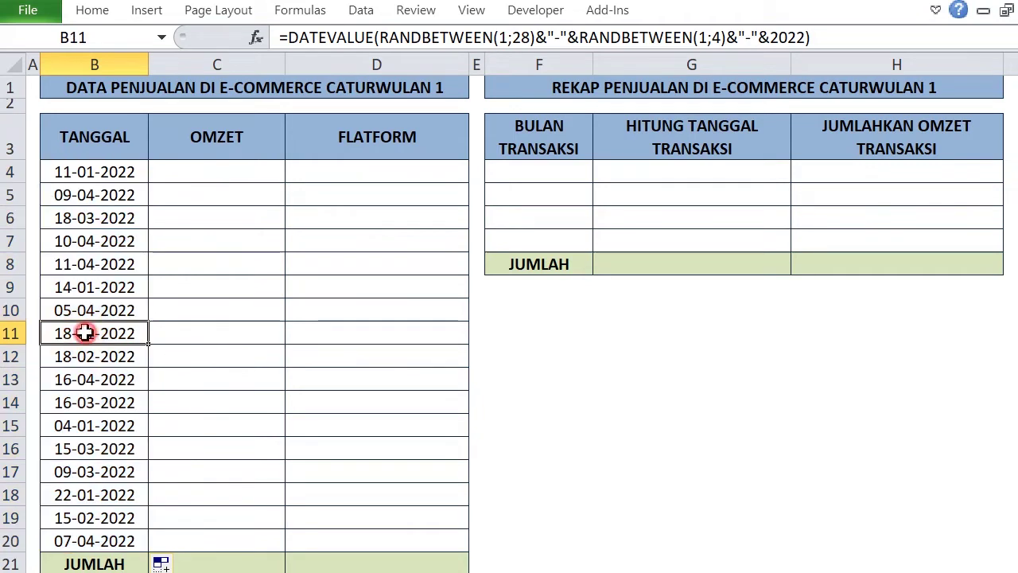
Begin a ROUNDUP formula in OMZET cell C4 with a nested RANDBETWEEN function as its number
click(228, 264)
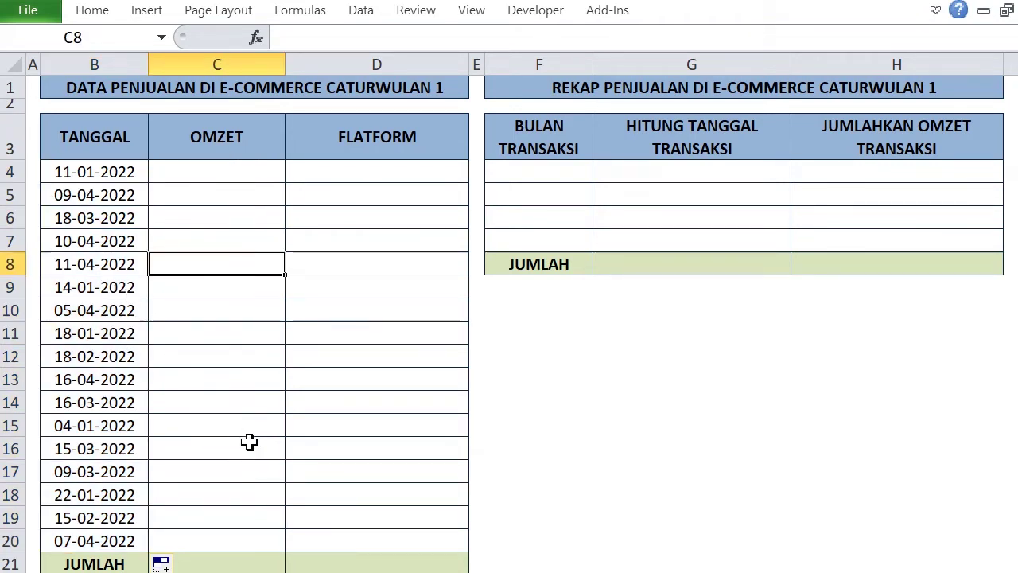
click(233, 171)
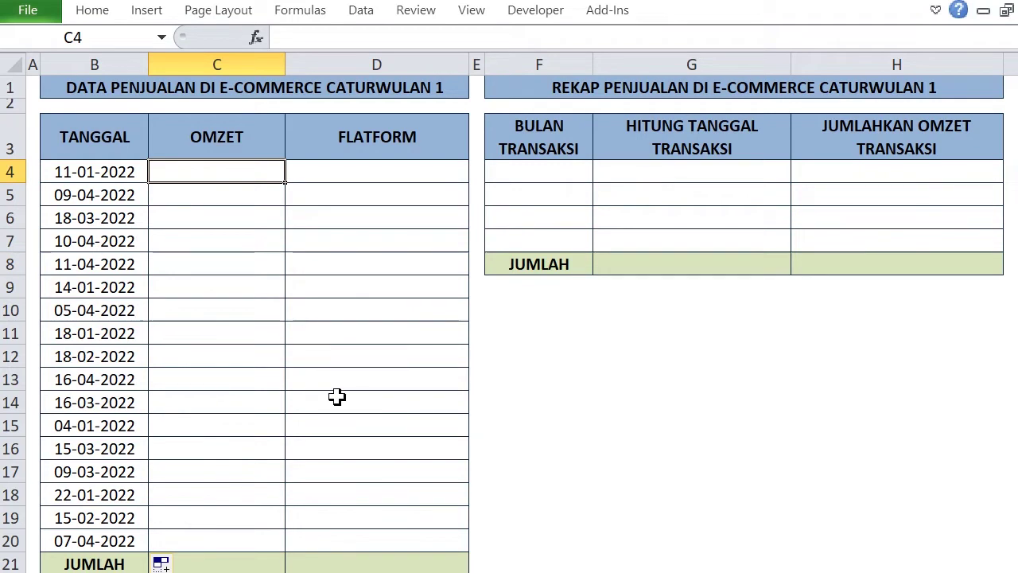
text(=RO)
text(UN)
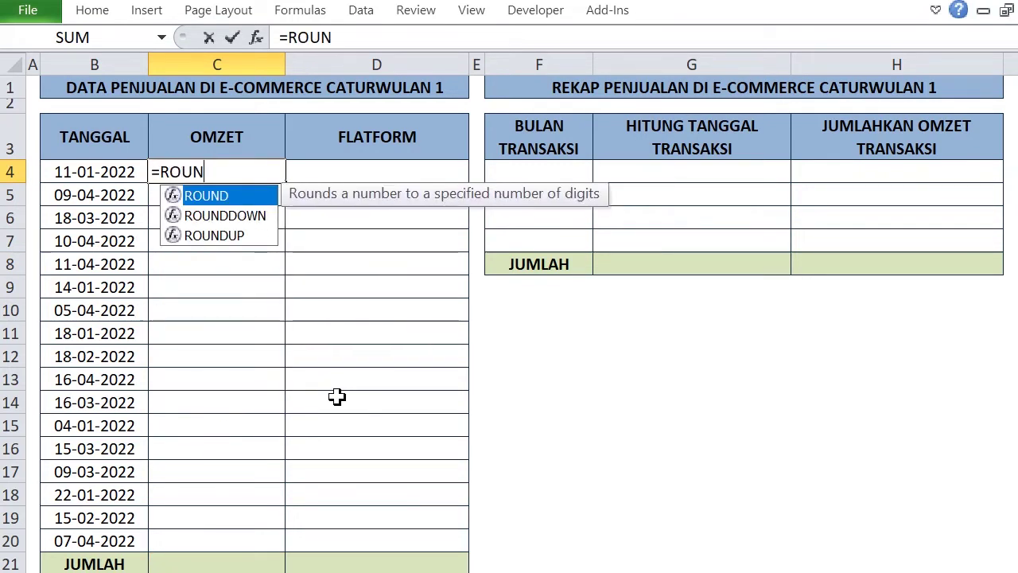
double_click(228, 236)
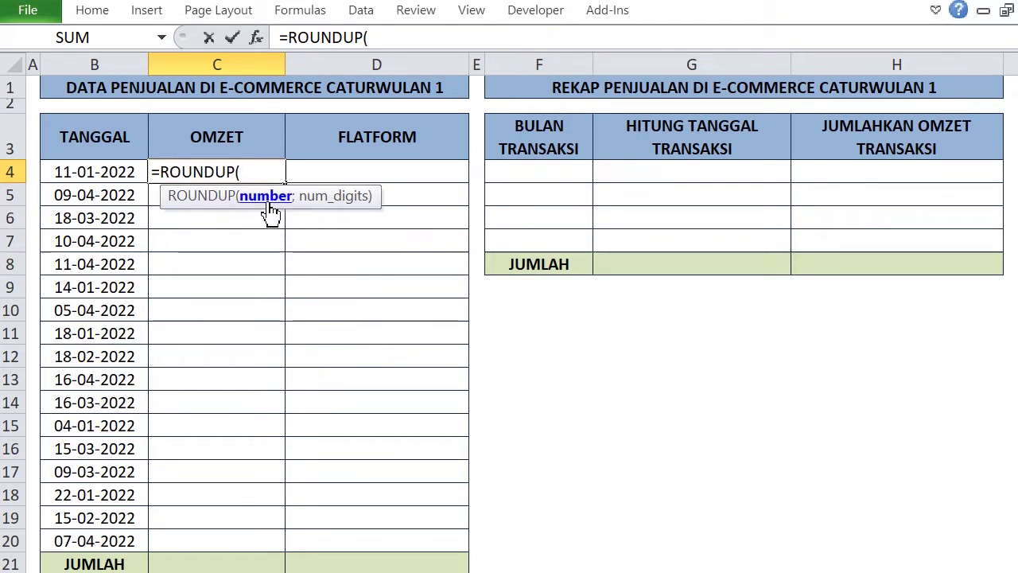
text(RA)
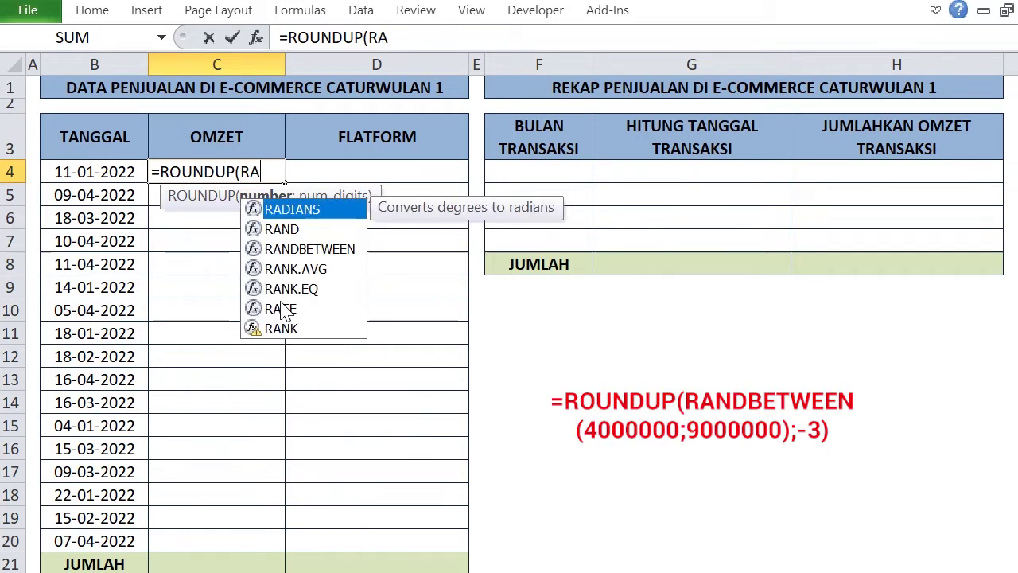
double_click(338, 249)
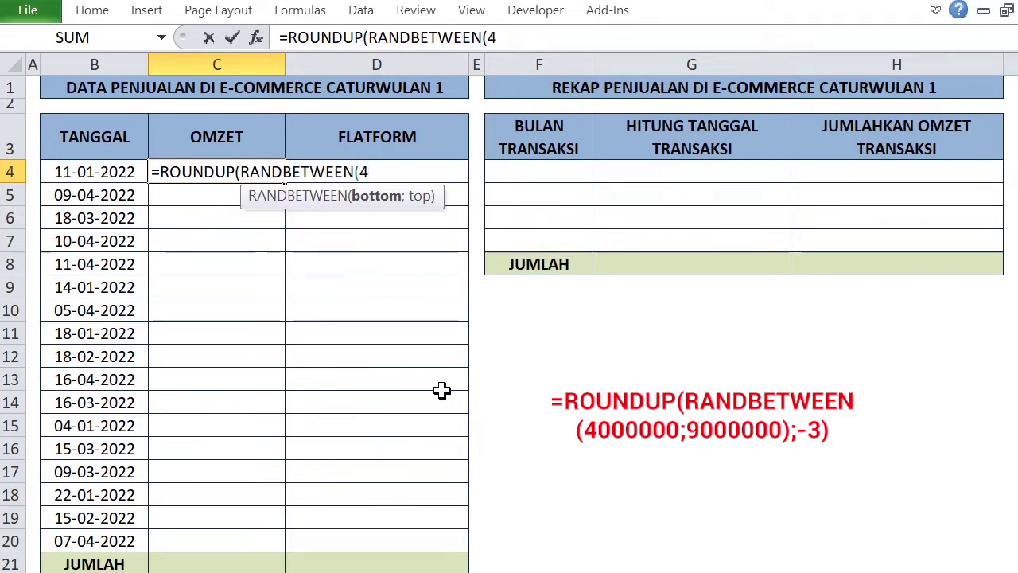
Complete the C4 formula with RANDBETWEEN limits 4000000 and 9000000 and -3 as the rounding digits, and commit it
text(40000)
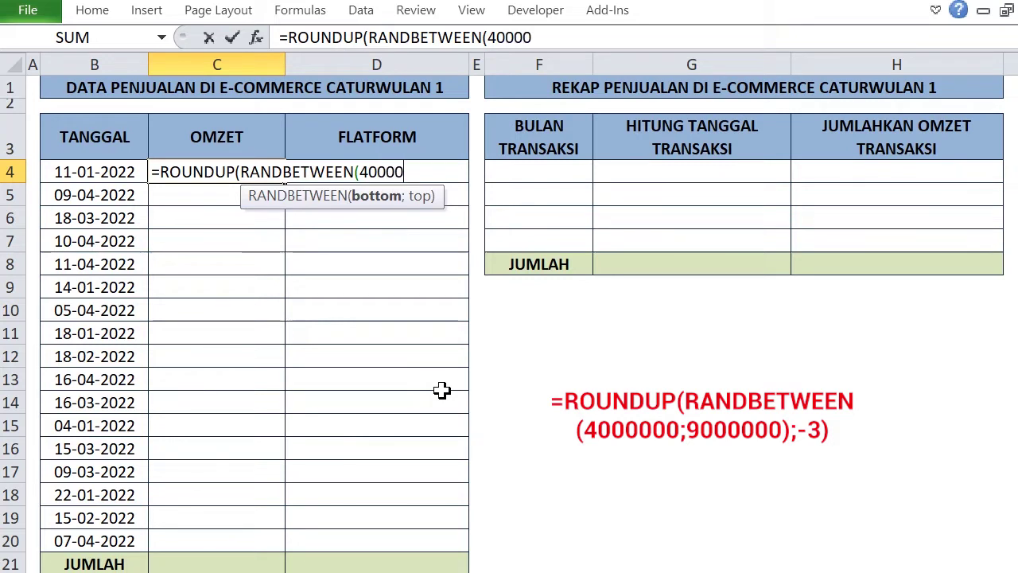
text(00;)
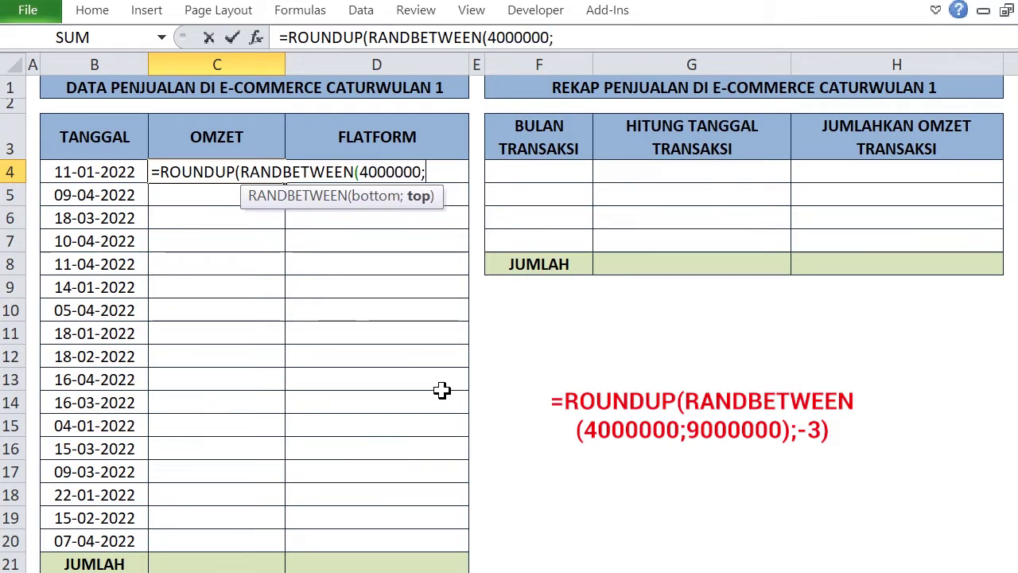
text(9000000)
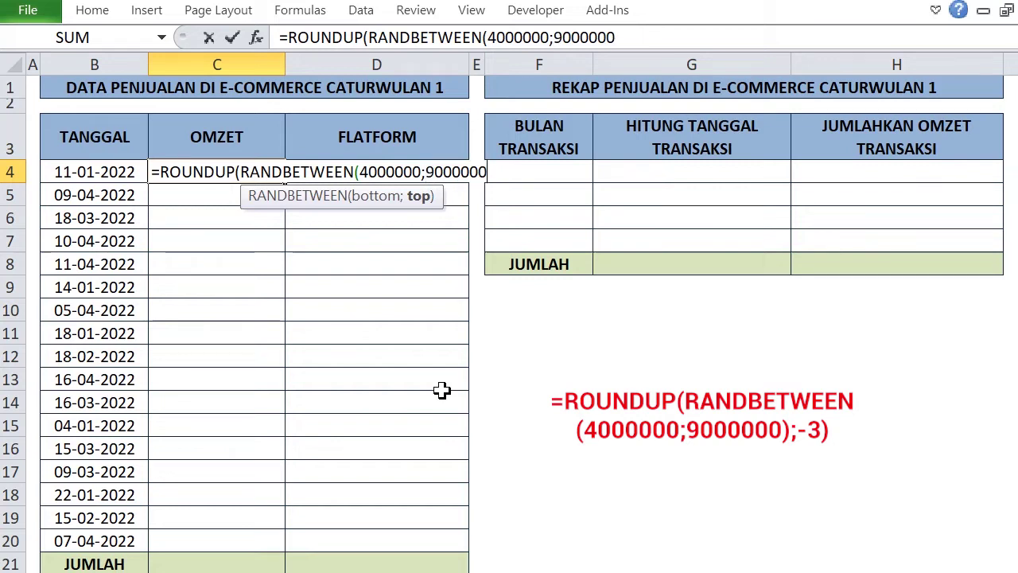
text())
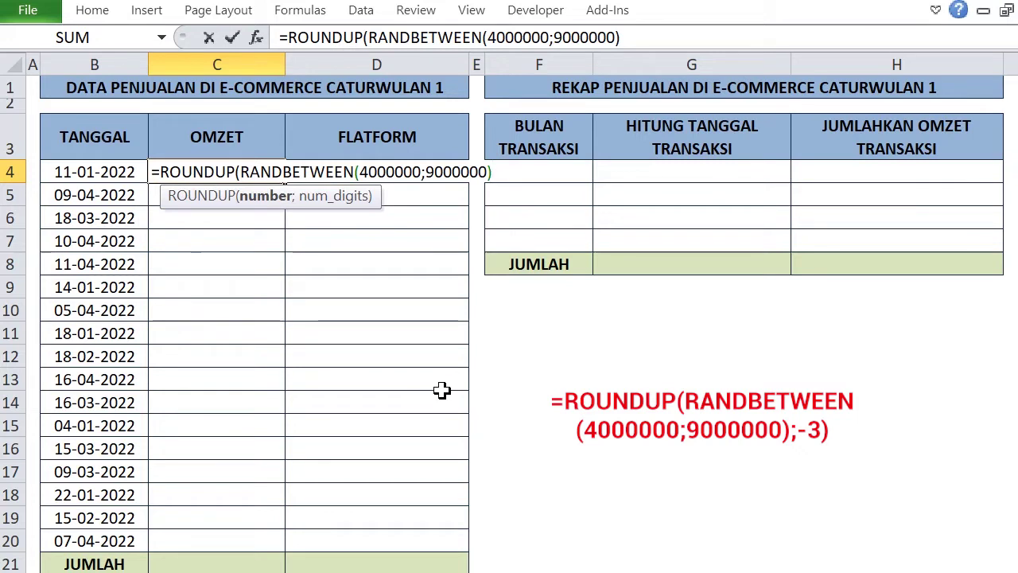
text(;-3))
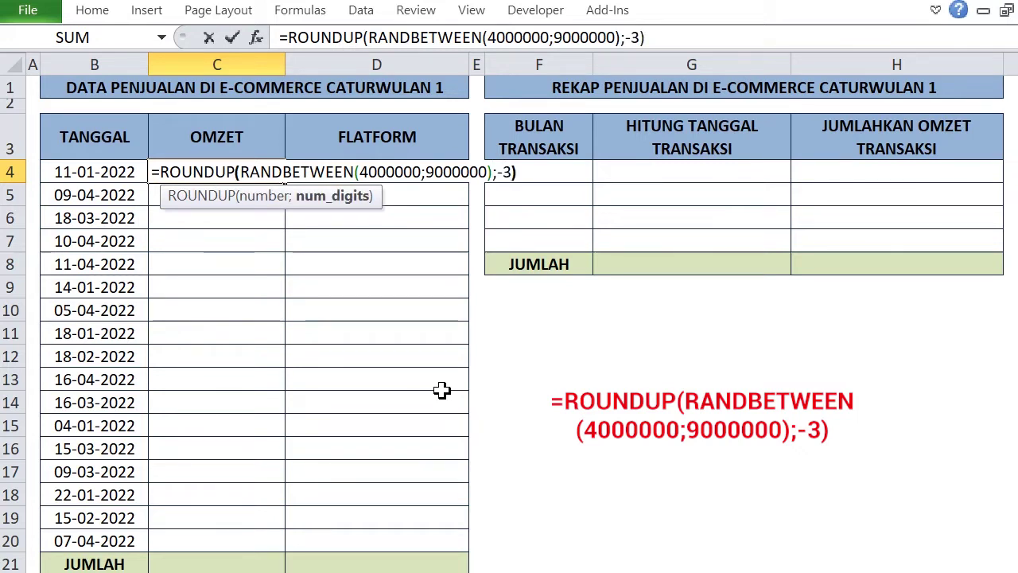
key(Return)
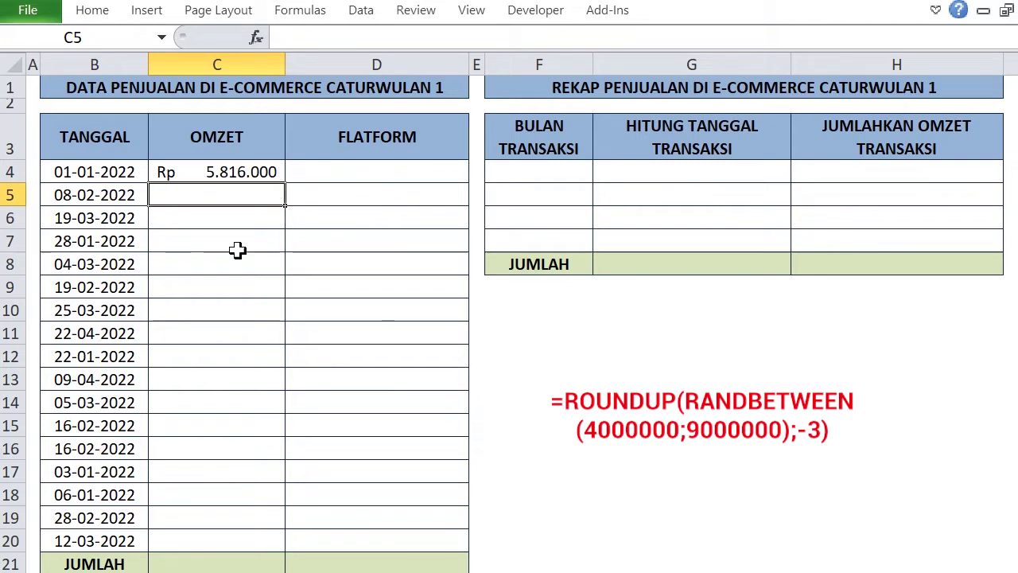
Fill the OMZET formula from C4 down through C20
click(254, 177)
drag(284, 184, 274, 546)
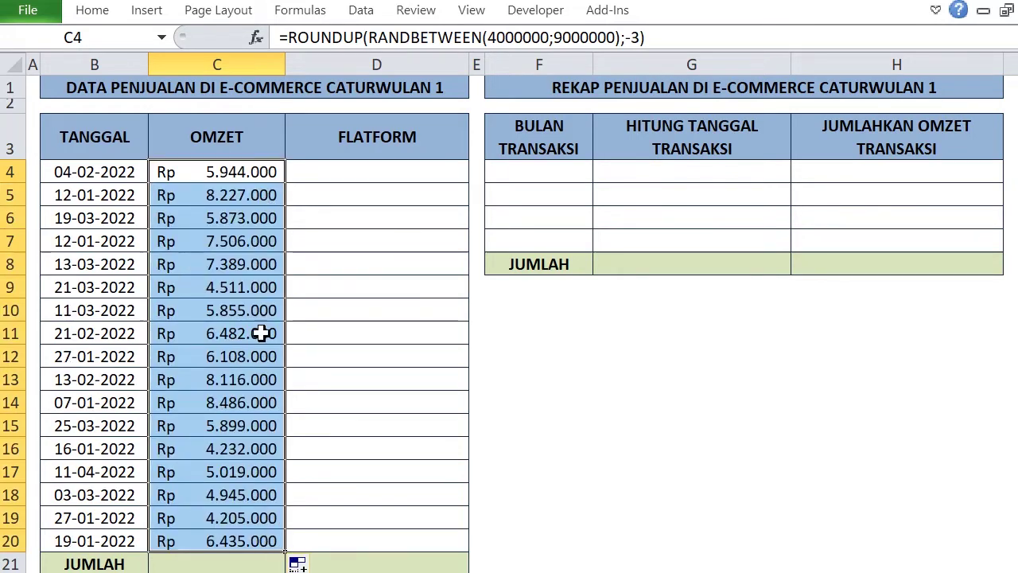
click(109, 195)
click(199, 220)
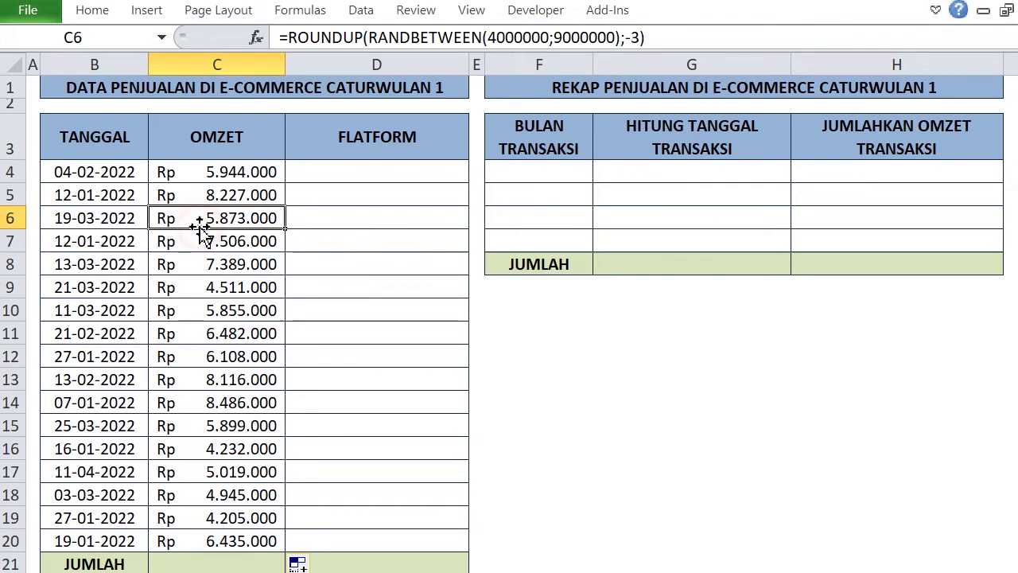
Begin an INDEX formula in FLATFORM cell D4 and enlarge the formula bar to two lines
click(359, 173)
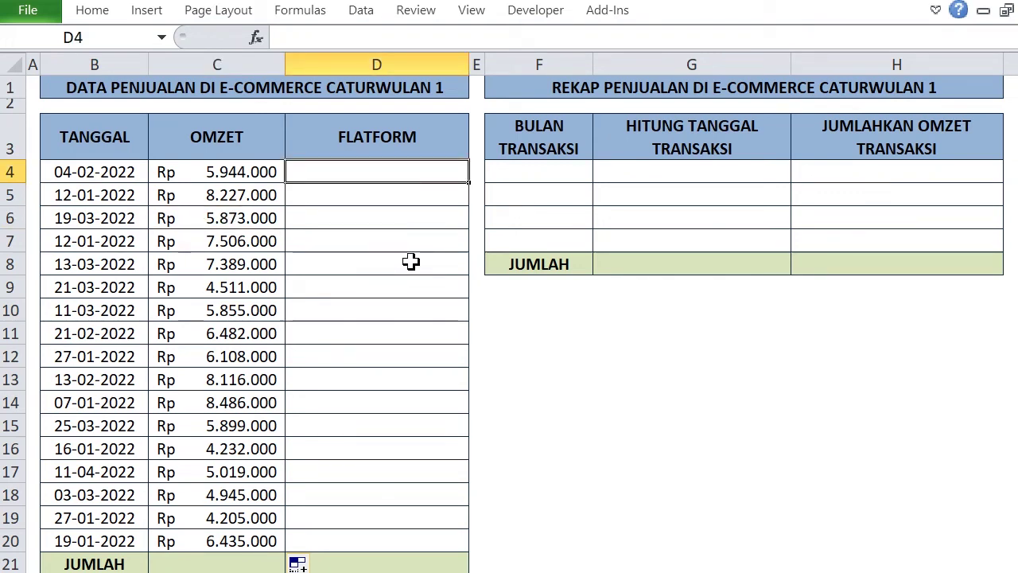
text(=)
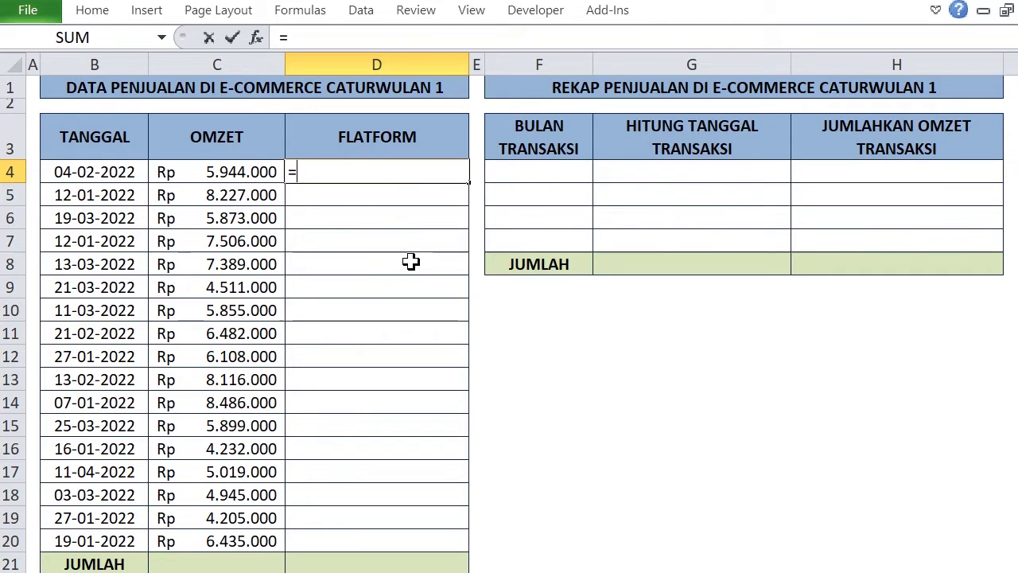
text(IN)
click(335, 193)
click(335, 193)
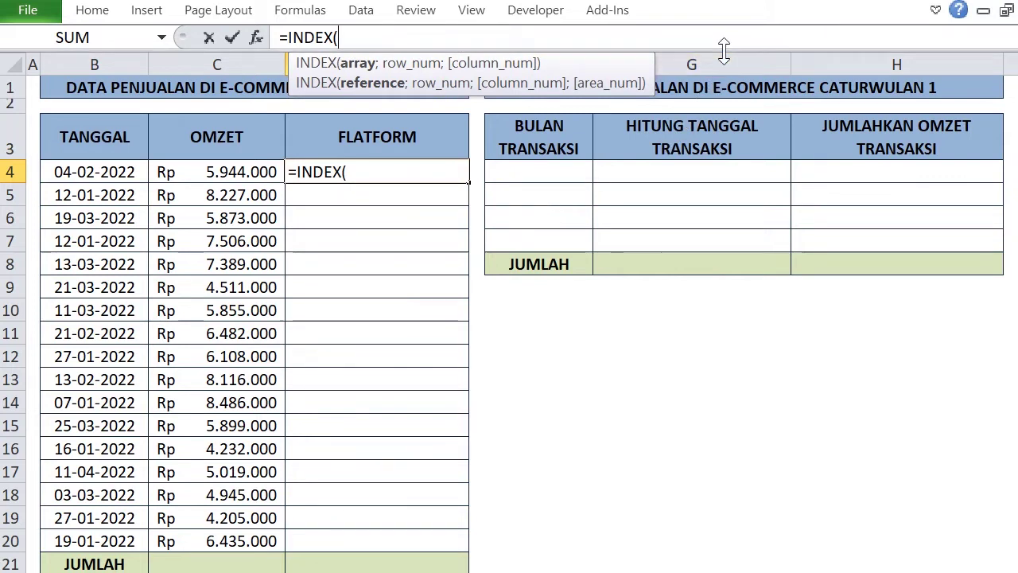
drag(722, 49, 720, 69)
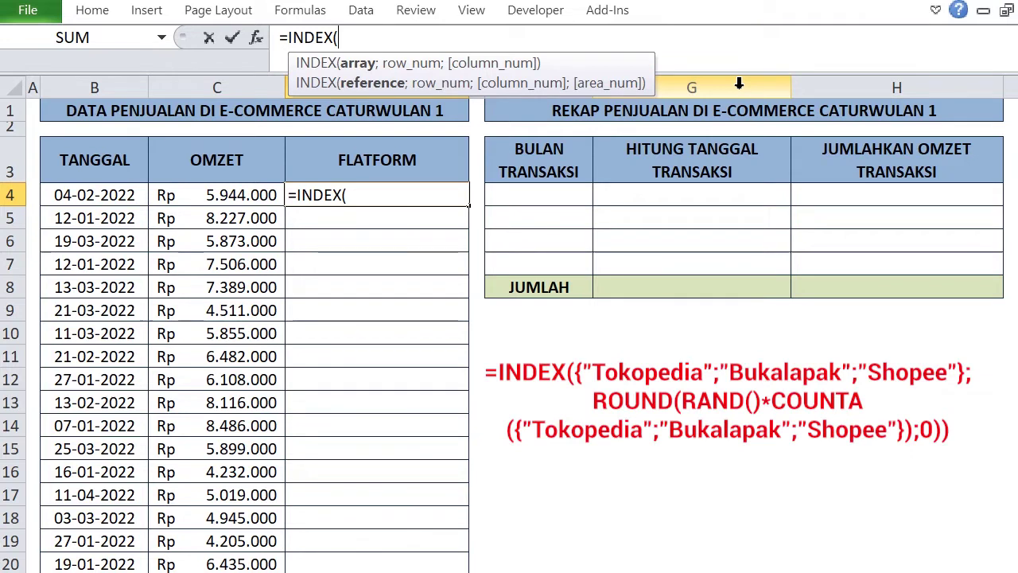
Enter the array {"Tokopedia";"Bukalapak";"Shopee"} as the first argument of the D4 INDEX formula
text({)
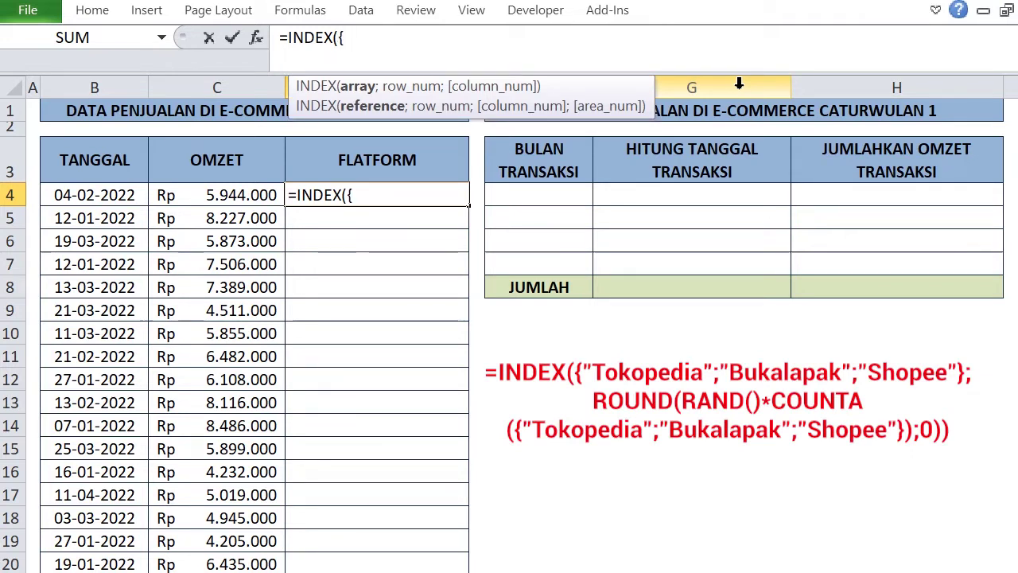
text("Tokop)
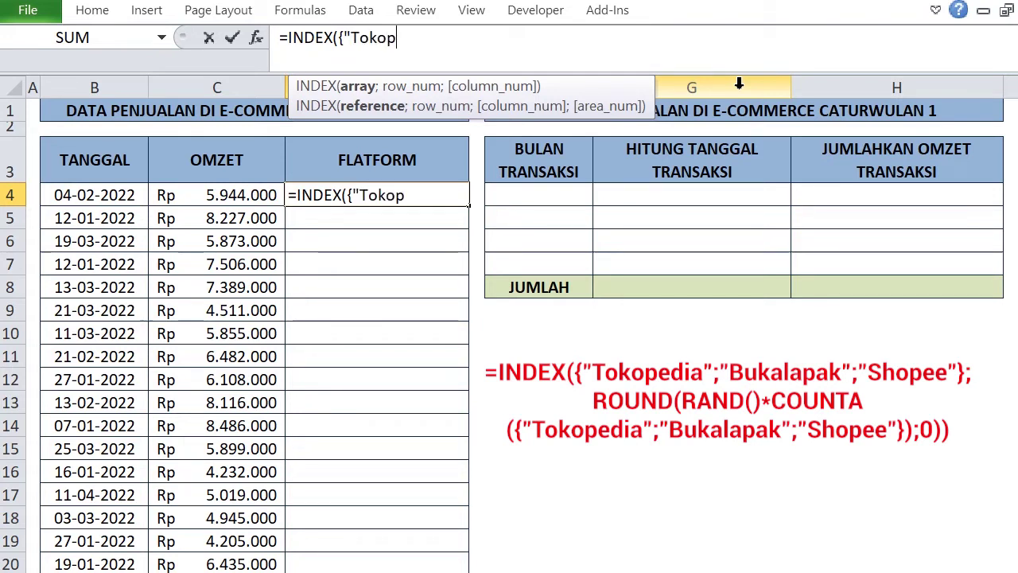
text(edia")
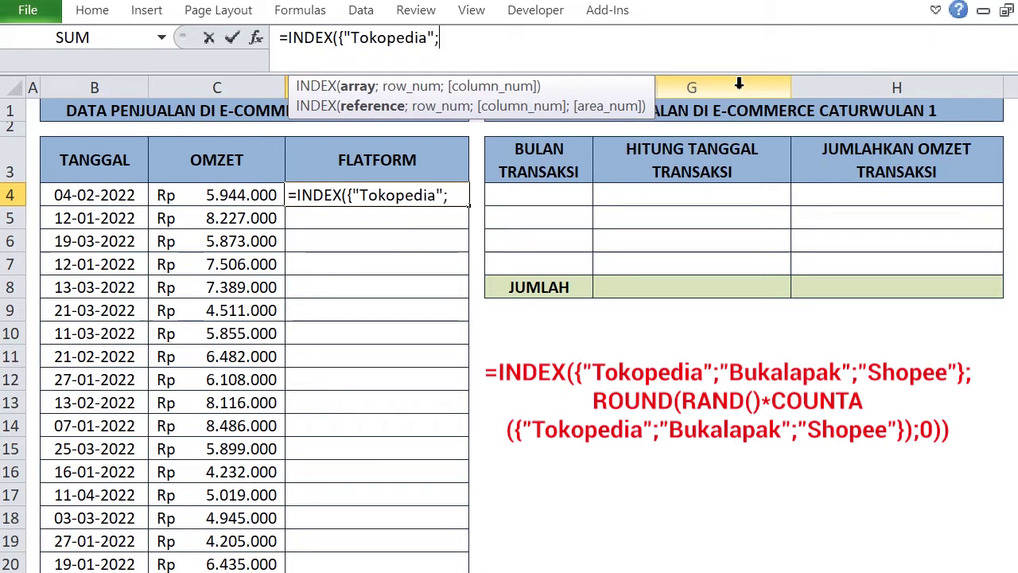
text(;"Bukalapak)
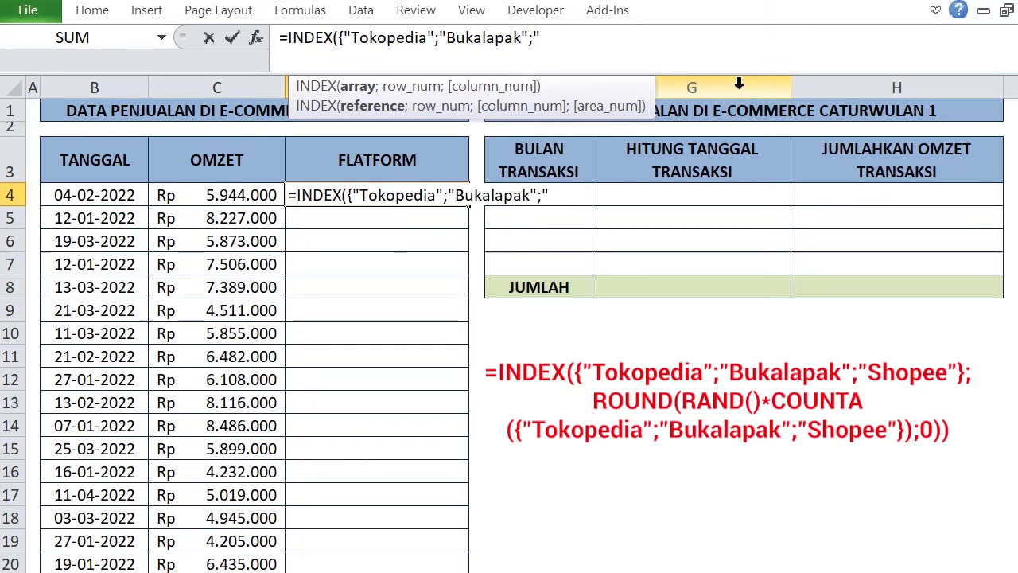
text(ee")
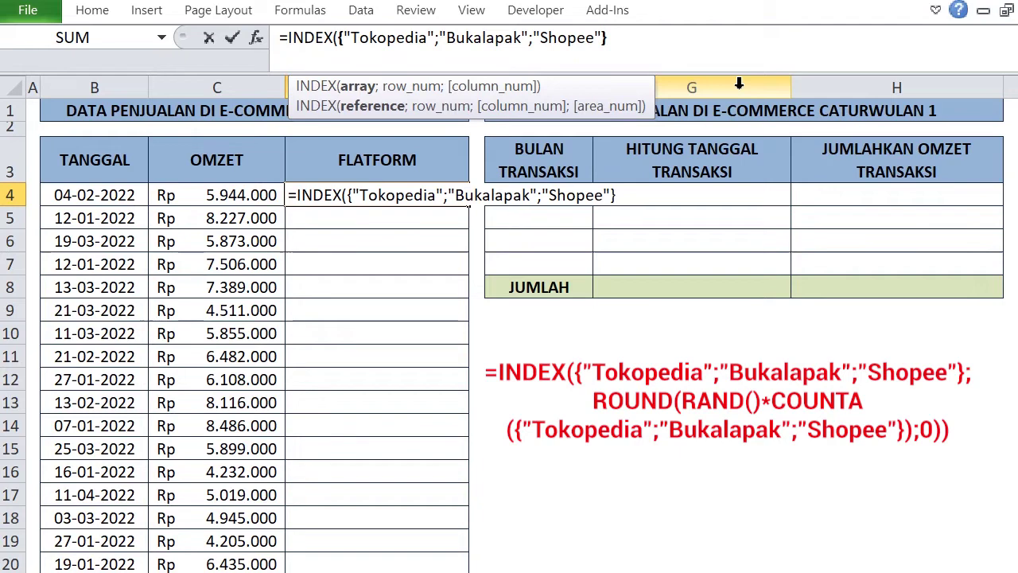
Add a ROUND function containing RAND() as the row number argument of the D4 INDEX formula
text(};roun)
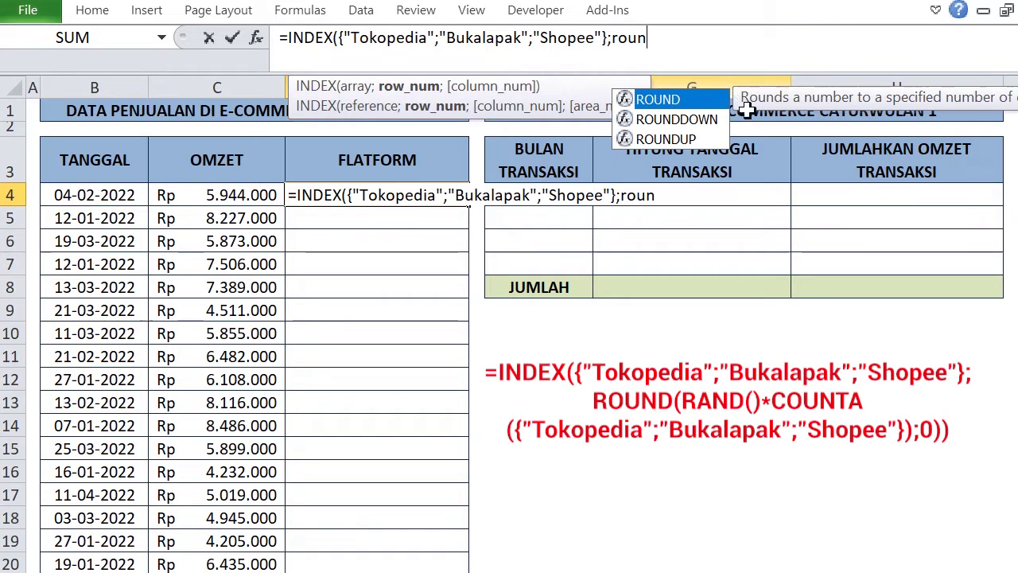
double_click(716, 99)
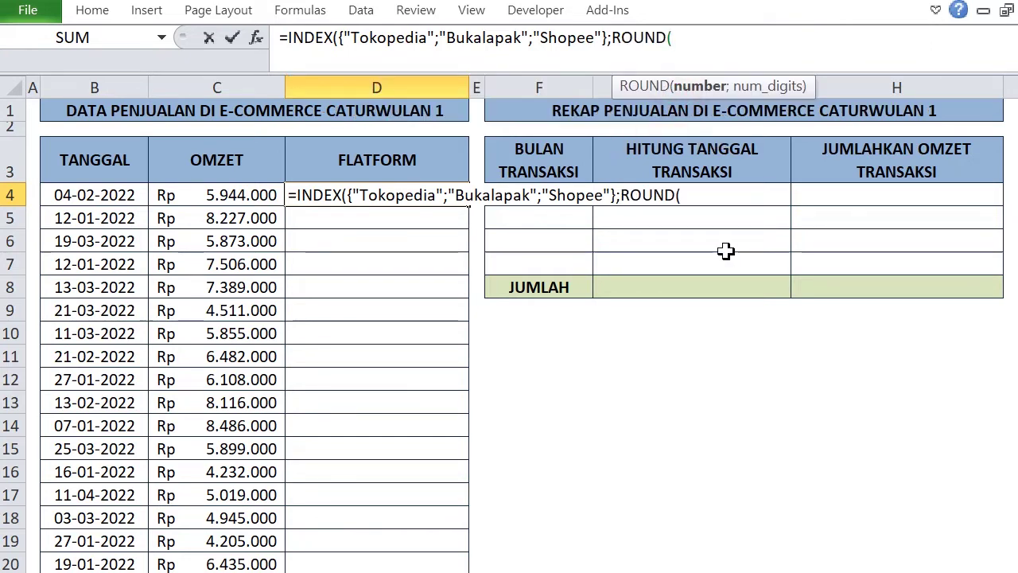
text(ra)
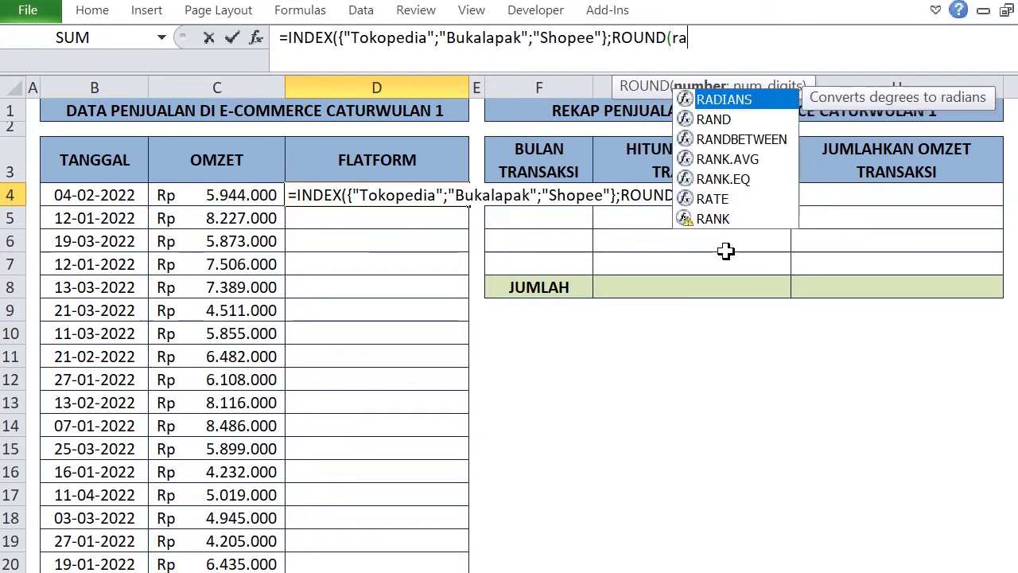
double_click(714, 118)
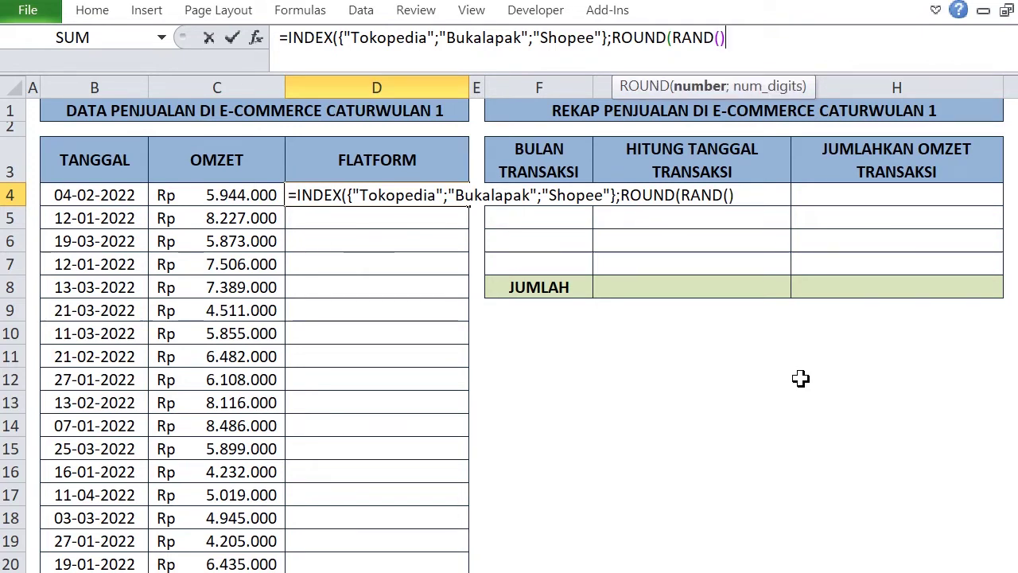
Multiply RAND() by a COUNTA function in D4, copying the Tokopedia, Bukalapak and Shopee array in as its argument
text(cou)
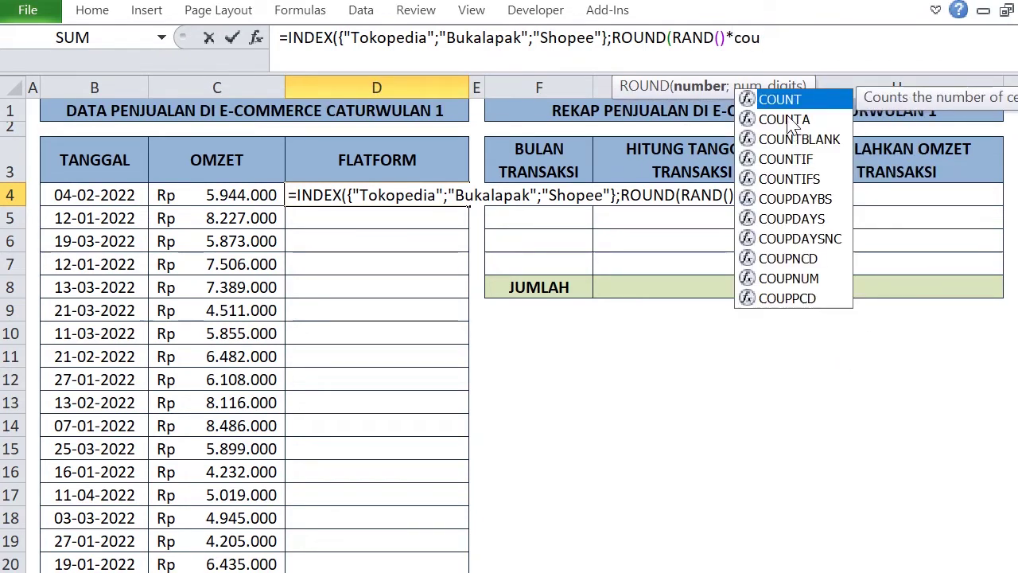
double_click(788, 121)
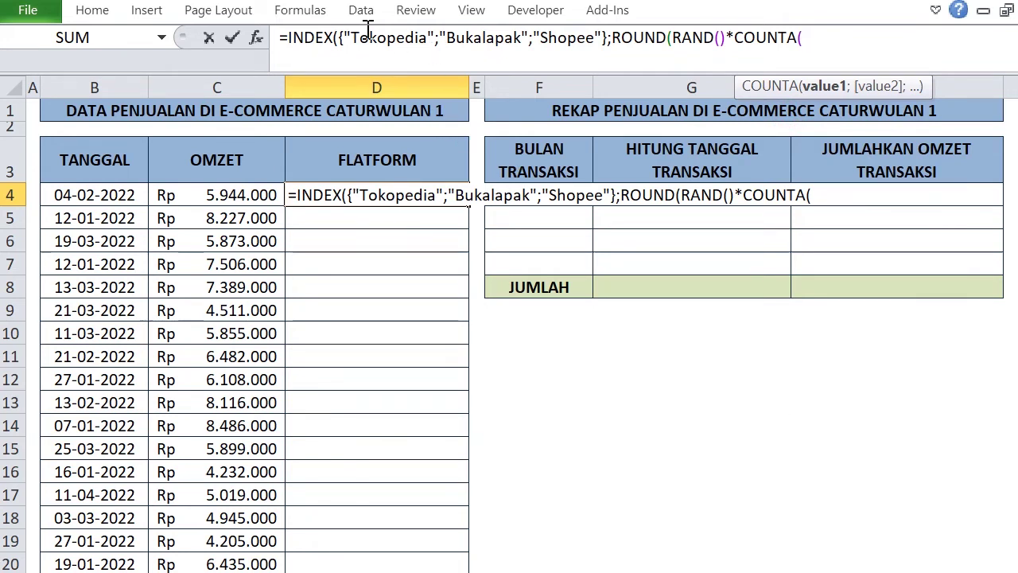
drag(338, 40, 607, 44)
key(ctrl+c)
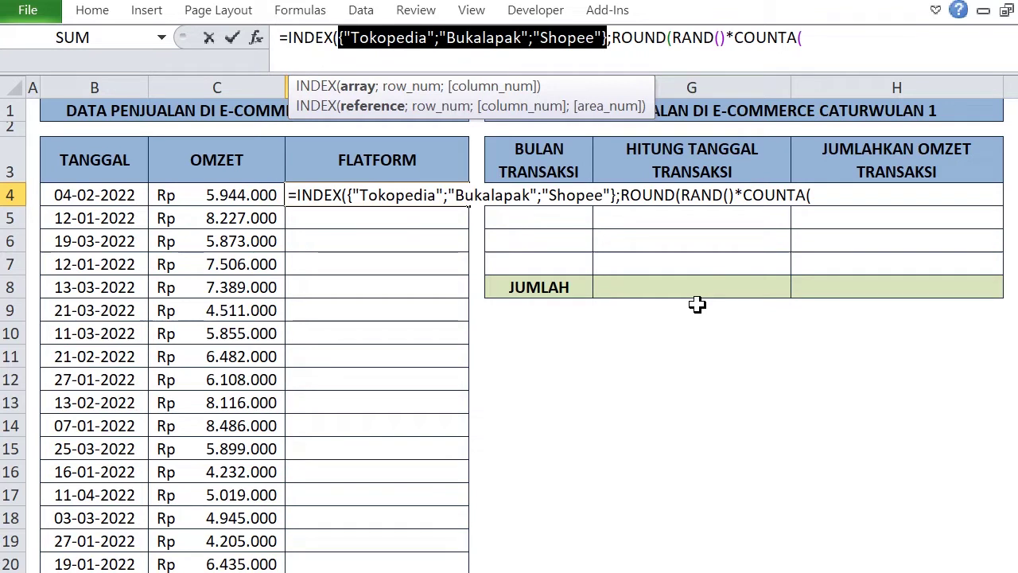
click(813, 38)
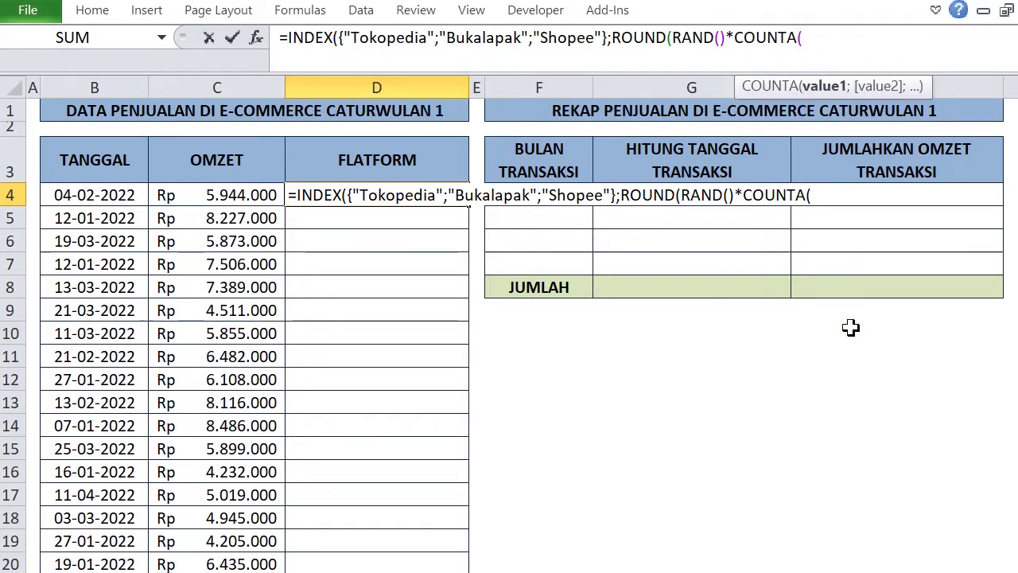
key(ctrl+v)
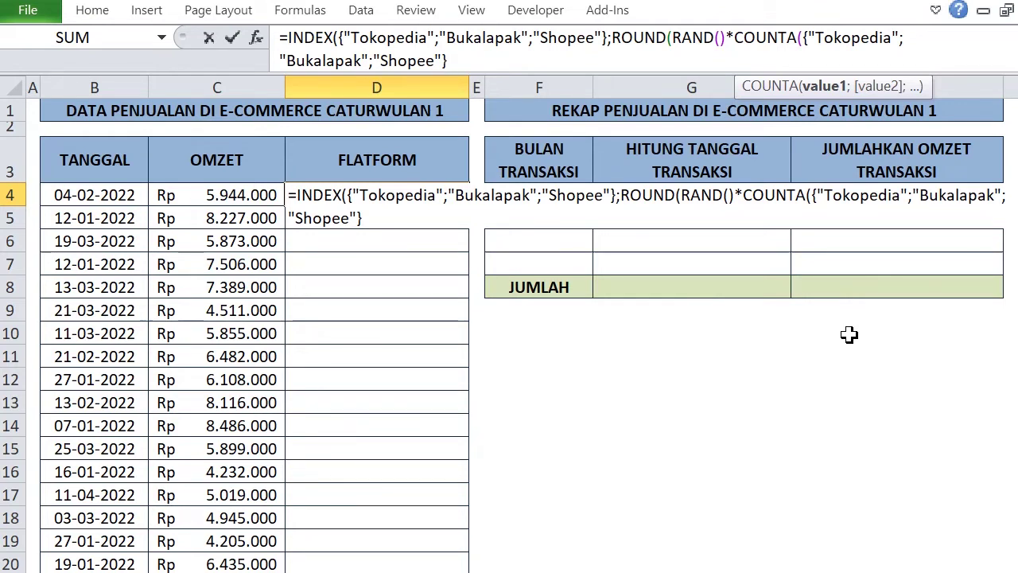
Complete the D4 INDEX formula by giving ROUND 0 decimal digits and closing all brackets
text();0)
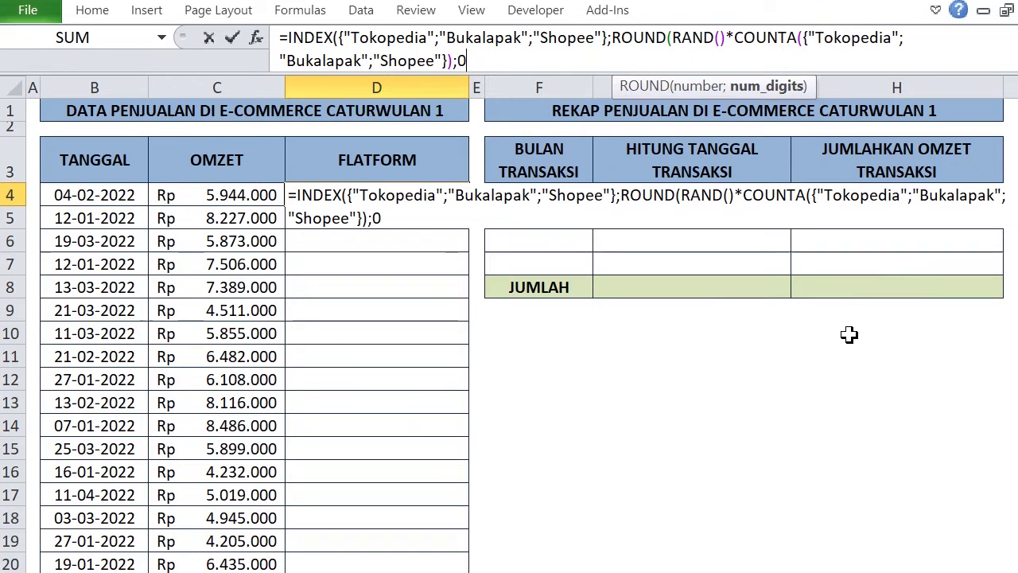
text()))
key(Return)
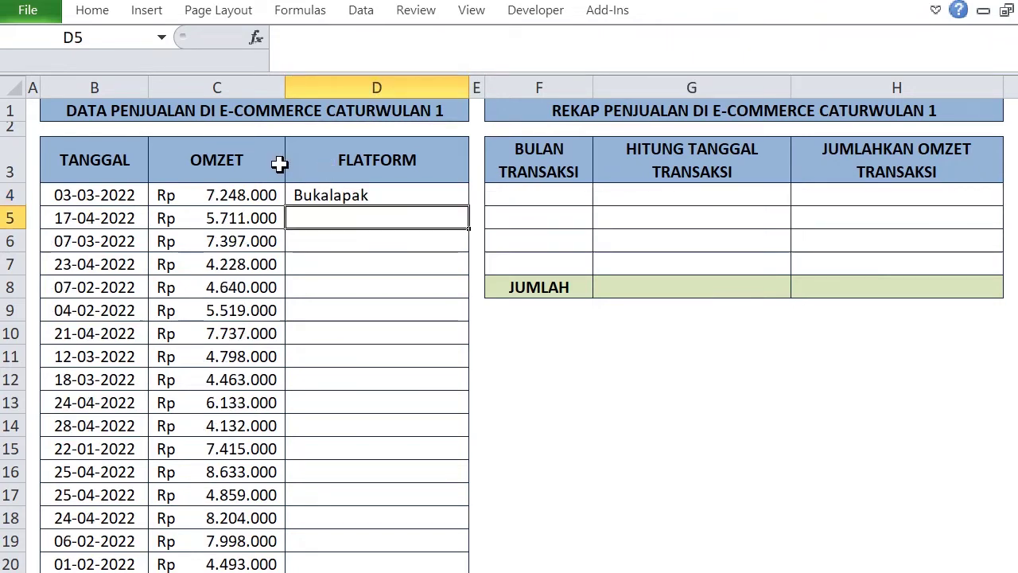
Fill the platform formula from D4 down to D20, the last data row of the FLATFORM column
click(357, 196)
drag(469, 205, 461, 565)
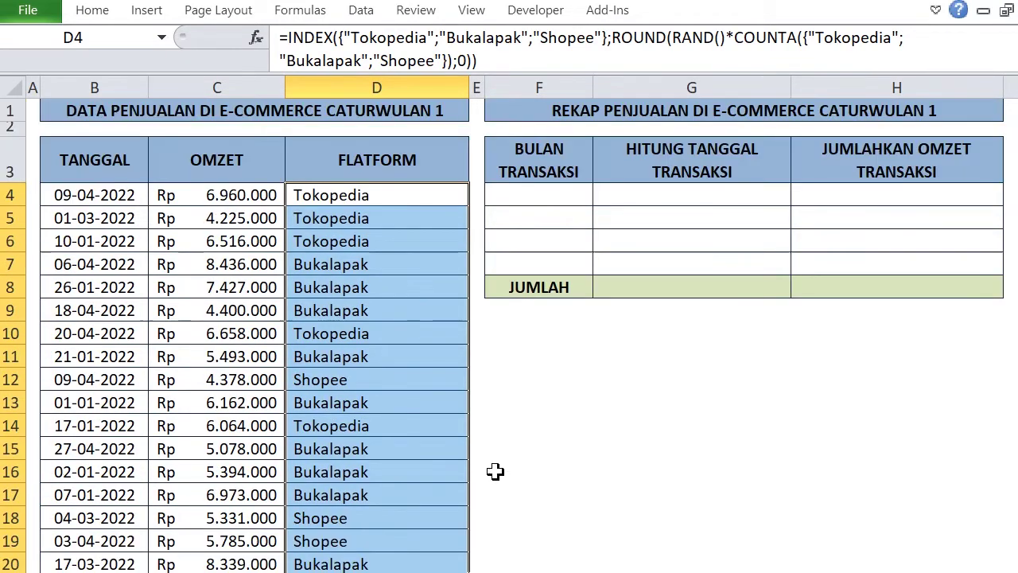
scroll(363, 278, down, 1)
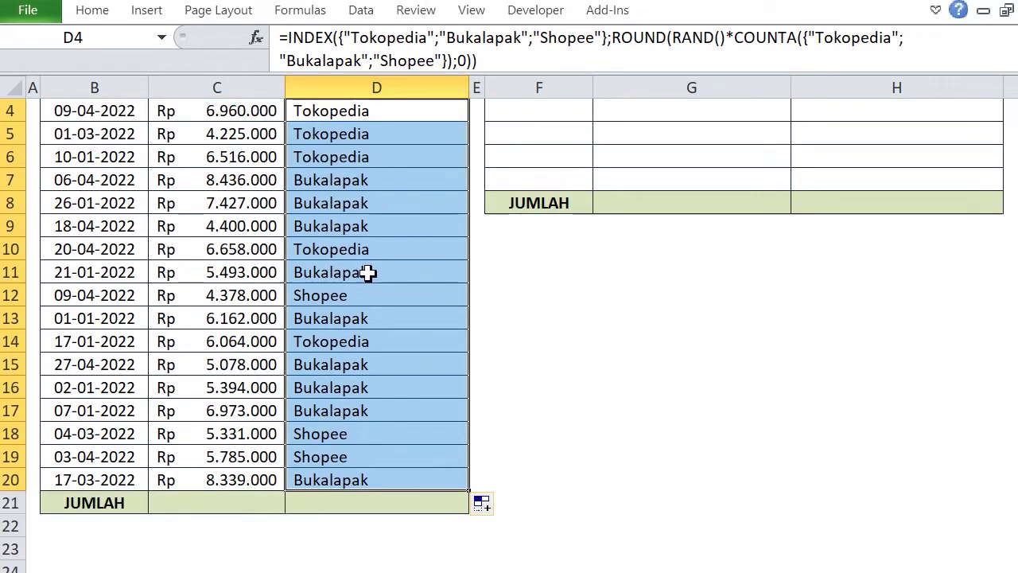
scroll(367, 274, up, 1)
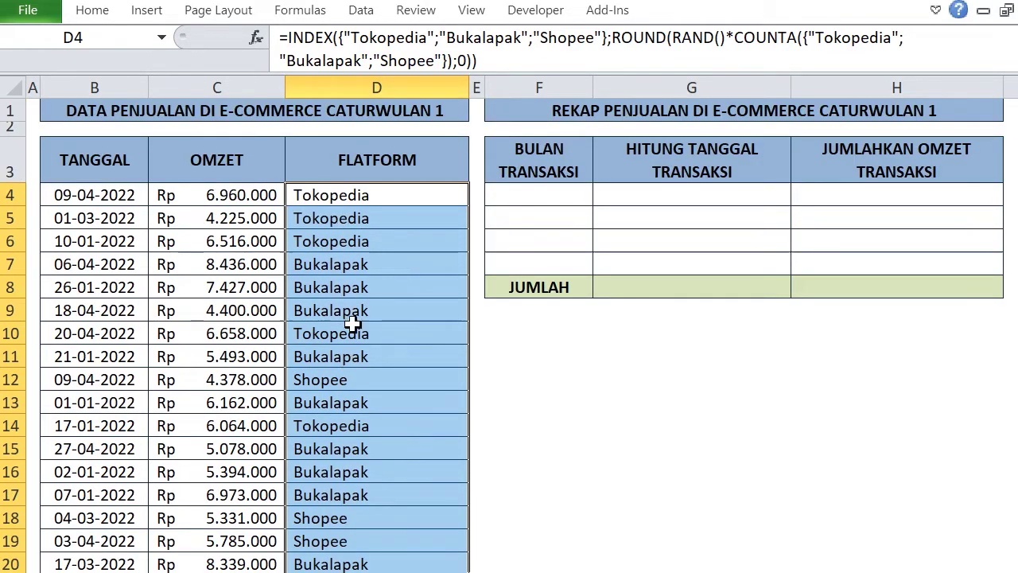
click(611, 385)
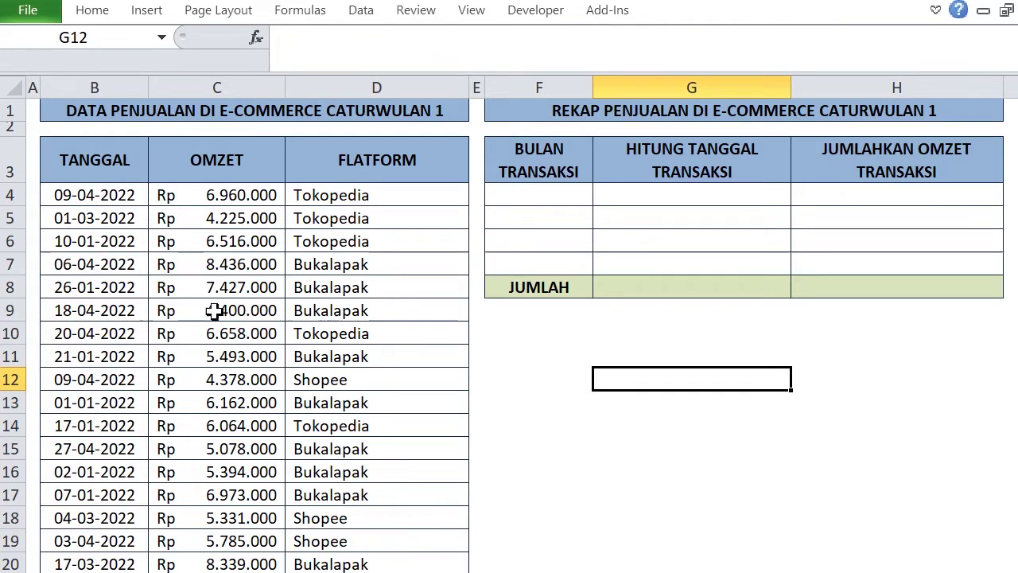
Recalculate the random sales data a few times by opening and leaving empty cells beside the table
double_click(653, 378)
click(752, 391)
click(626, 360)
double_click(671, 390)
click(634, 385)
drag(666, 395, 682, 439)
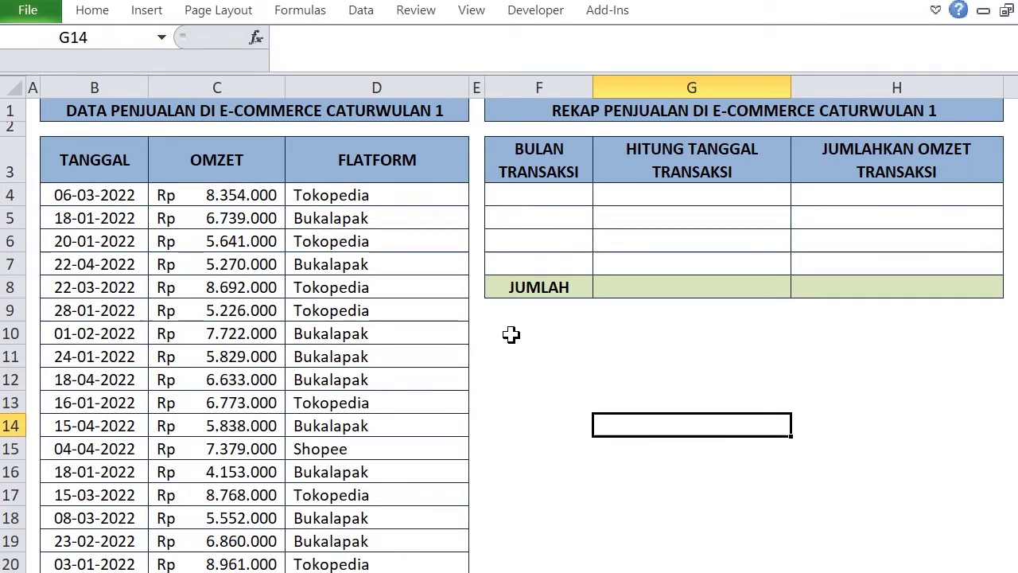
Replace the random formulas in B4:D20 with their values by copying the range and pasting values over it
drag(84, 197, 382, 559)
scroll(329, 471, down, 1)
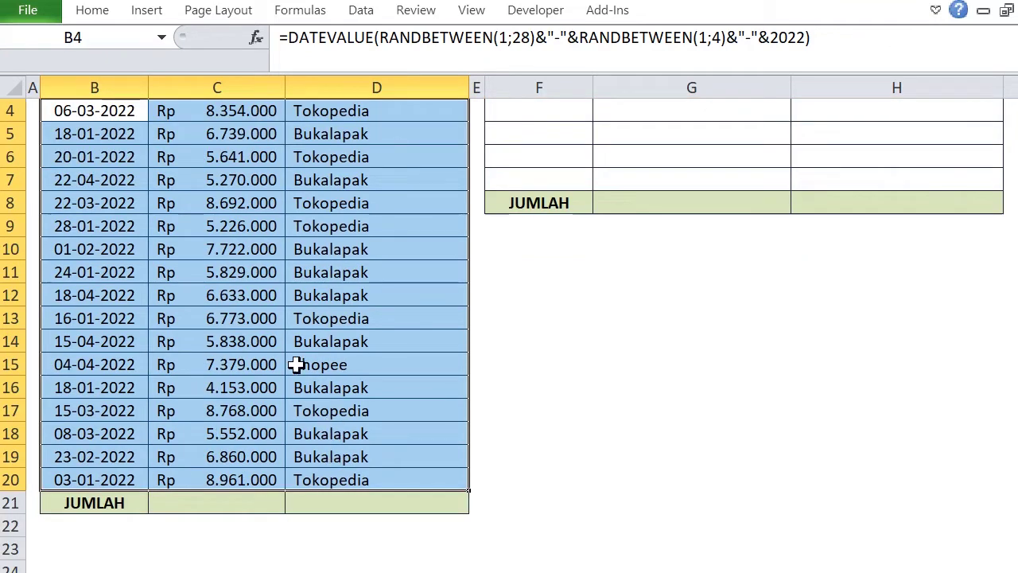
right_click(257, 246)
click(313, 284)
right_click(196, 175)
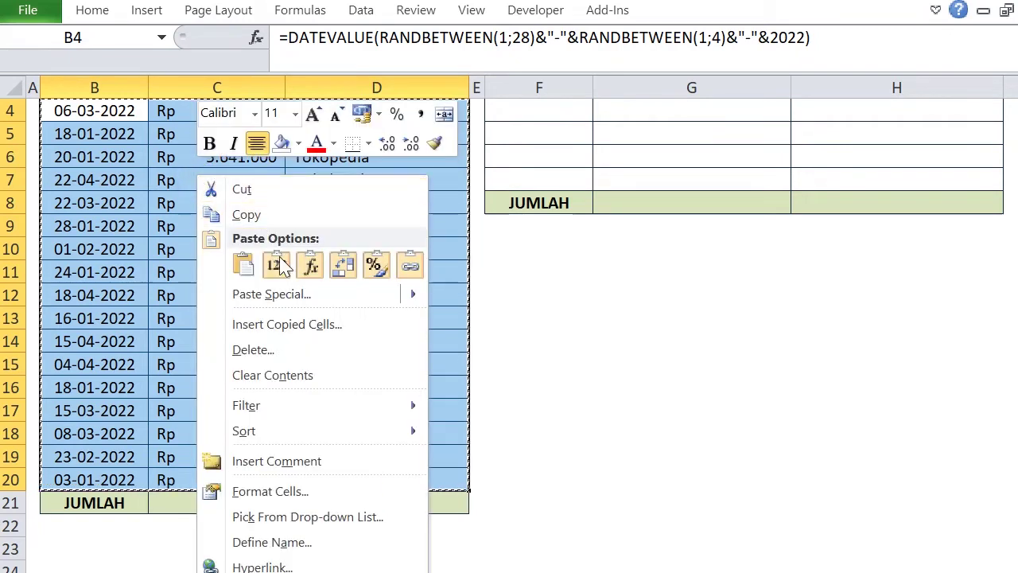
click(278, 266)
click(603, 340)
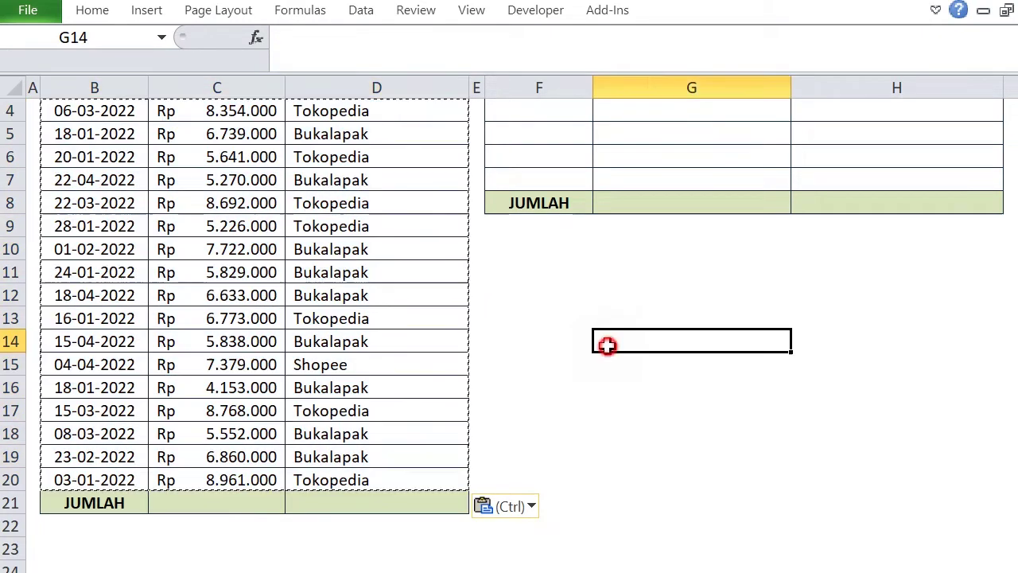
Check whether the sales data stays fixed and holds plain values by re-editing empty cells and inspecting TANGGAL, OMZET and FLATFORM entries
scroll(602, 339, up, 1)
click(627, 339)
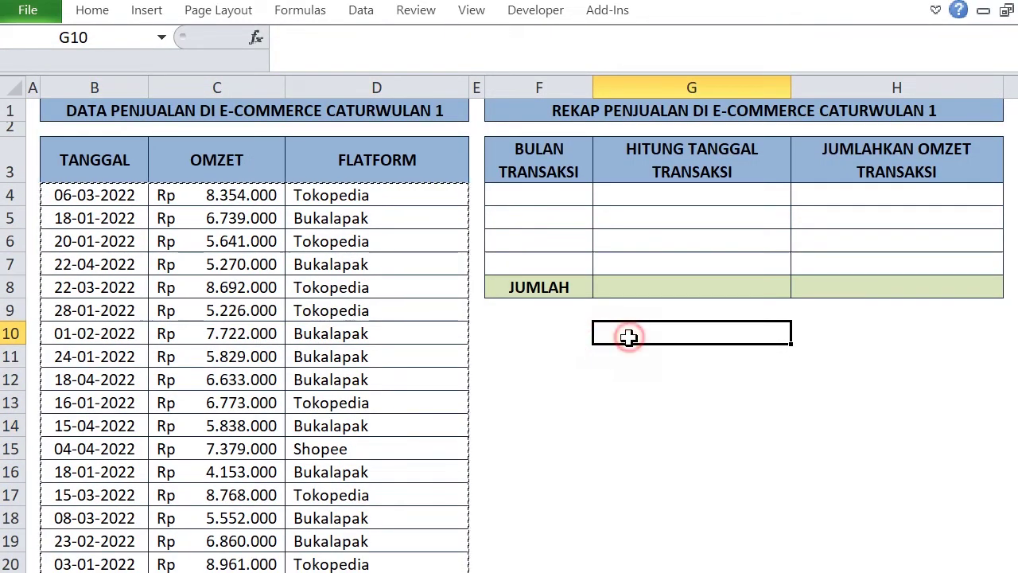
double_click(628, 335)
click(631, 387)
click(543, 374)
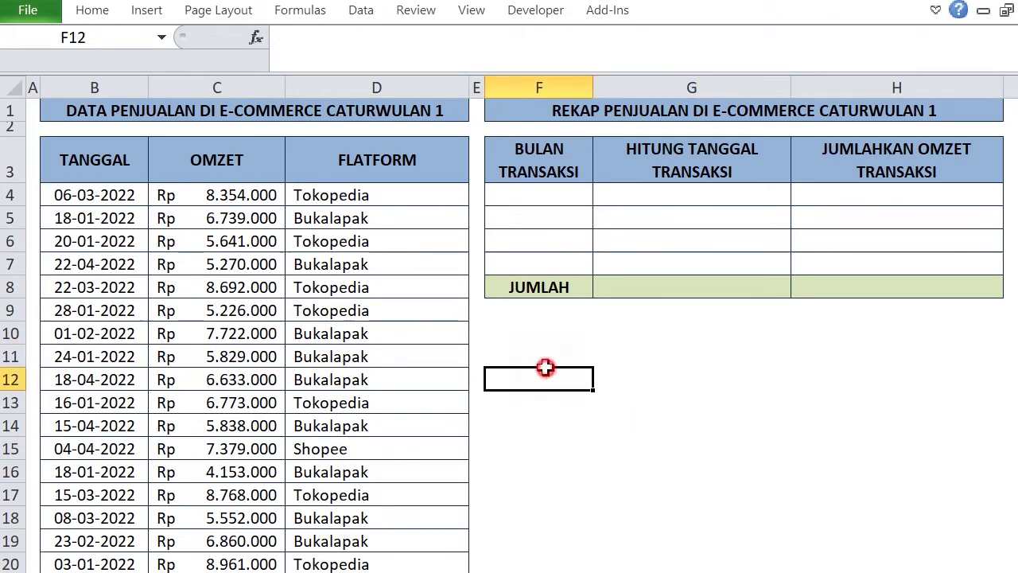
click(549, 426)
click(351, 240)
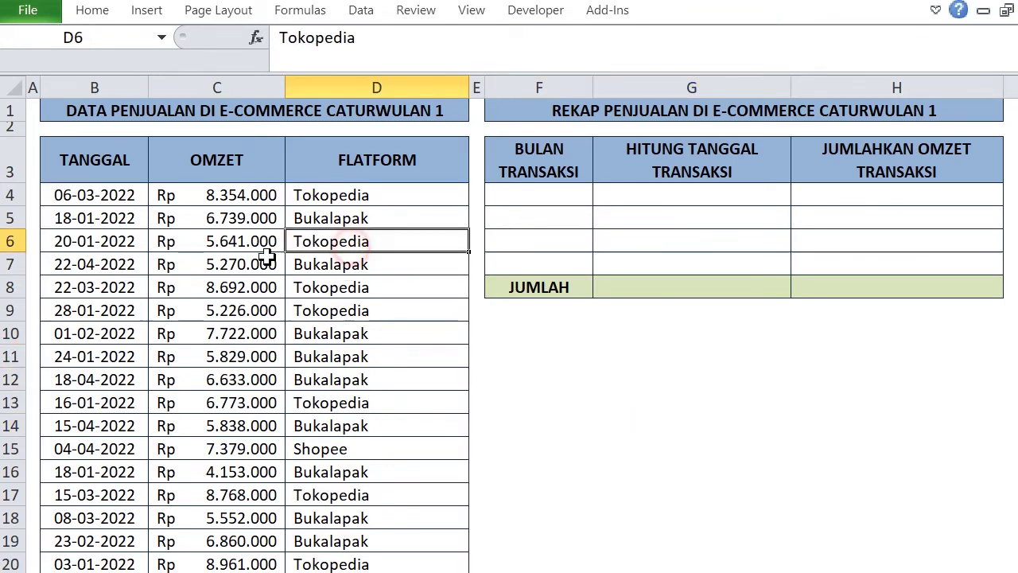
click(245, 263)
click(110, 247)
click(223, 247)
click(364, 259)
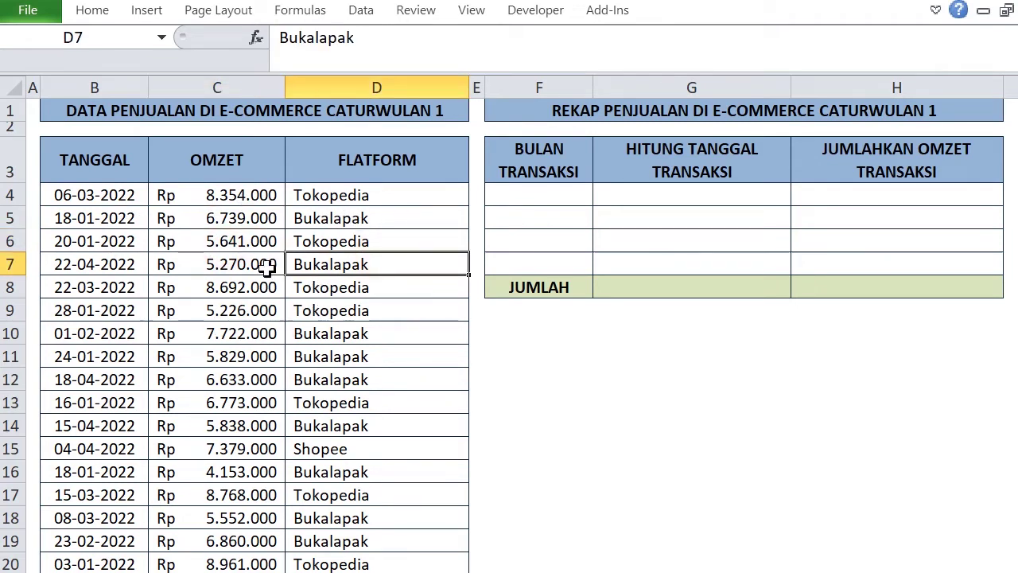
click(620, 406)
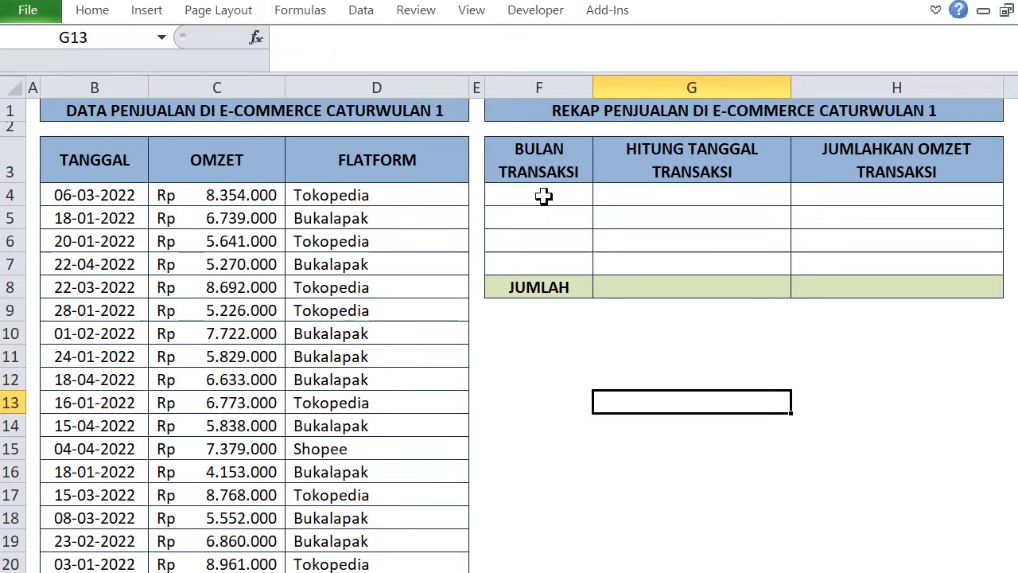
Enter the date 1/1/22 in BULAN TRANSAKSI cell F4 and fill it down to F7
click(543, 195)
text(1/)
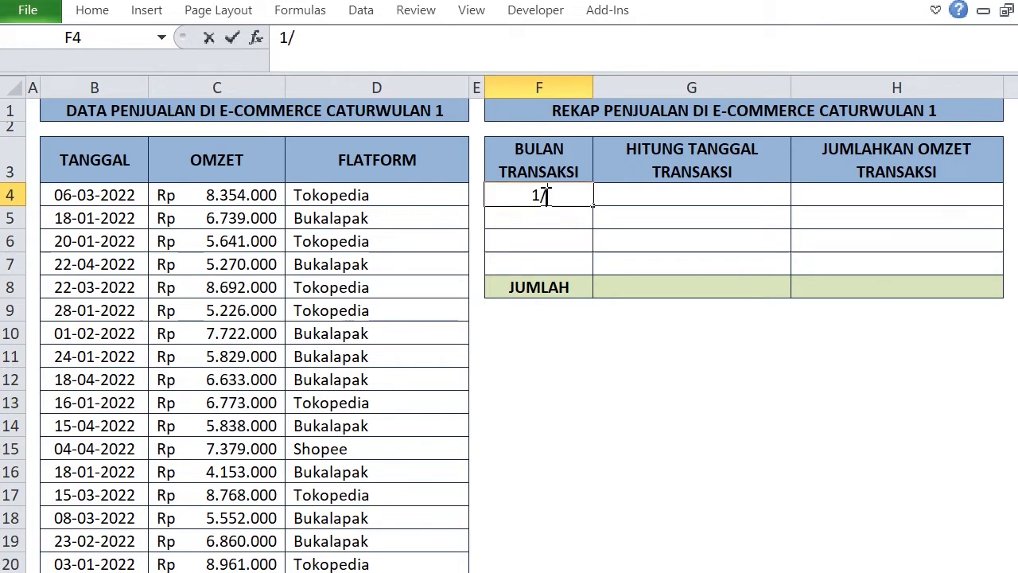
text(1/22)
key(Return)
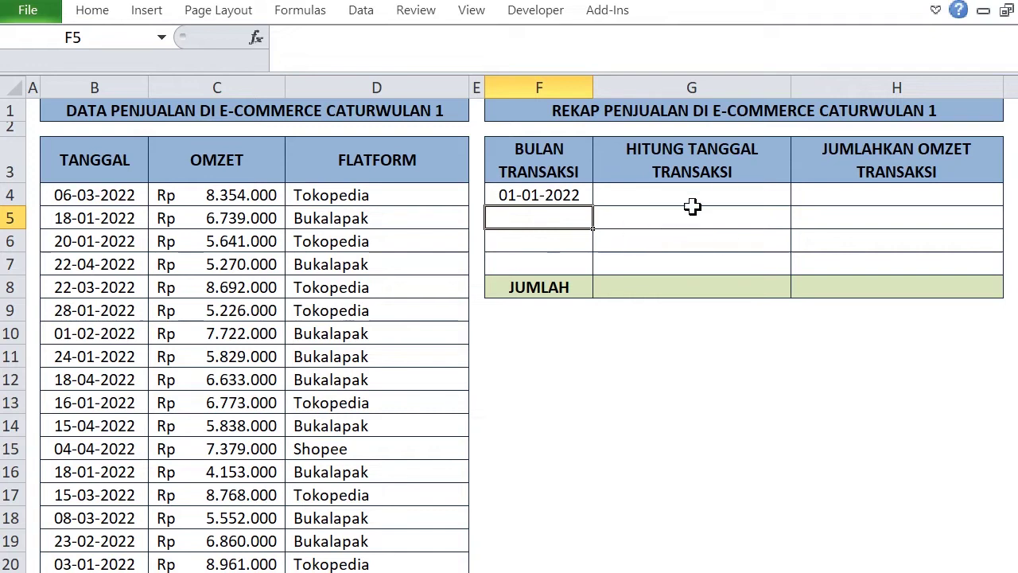
click(557, 195)
drag(592, 205, 585, 269)
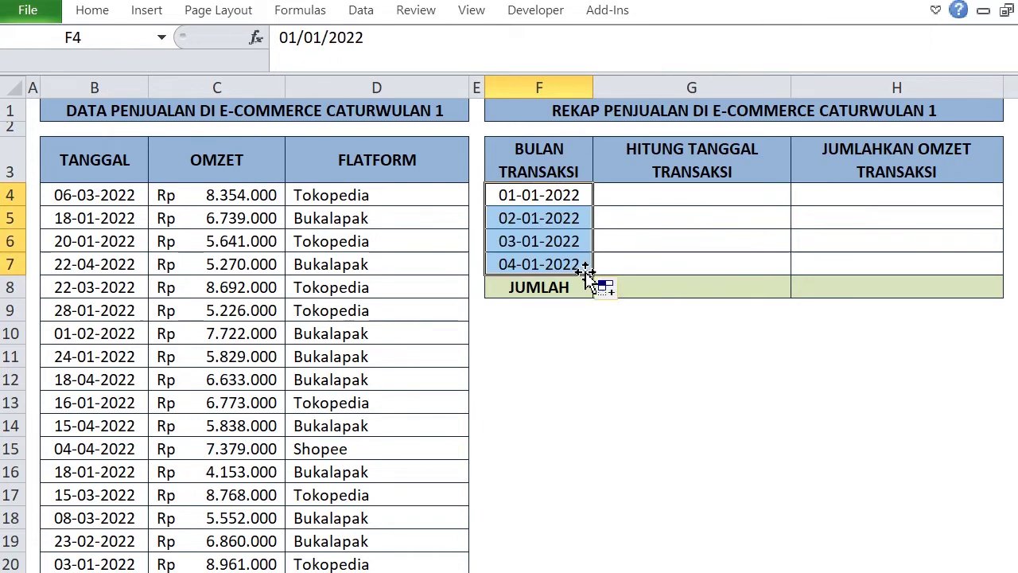
Set F5 to 01/02/2022 from a copy of F4 and extend the monthly series from F4:F5 down to F7
click(530, 197)
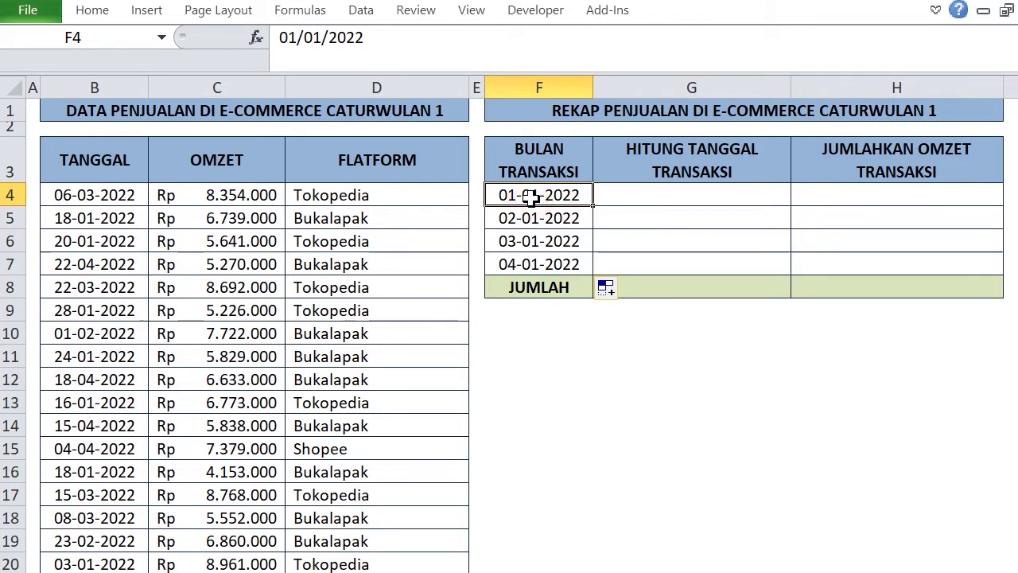
key(ctrl+c)
click(533, 219)
key(ctrl+v)
double_click(540, 220)
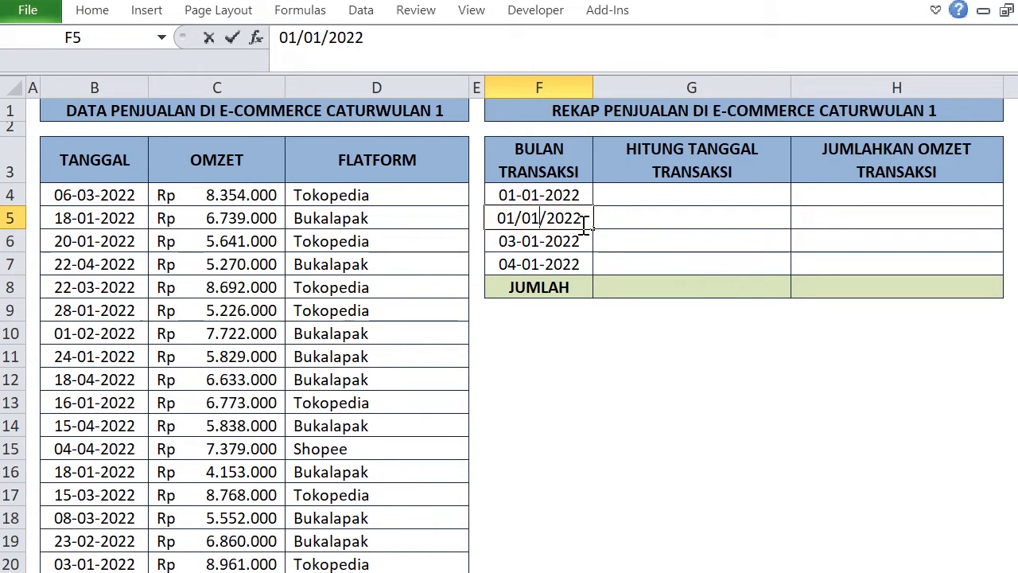
key(BackSpace)
text(2)
key(Return)
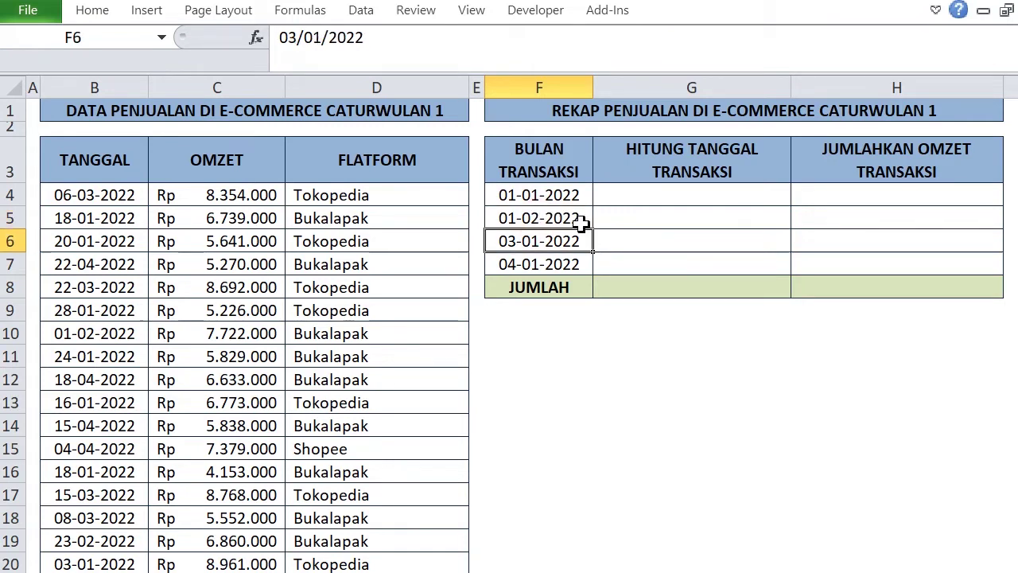
drag(557, 198, 593, 276)
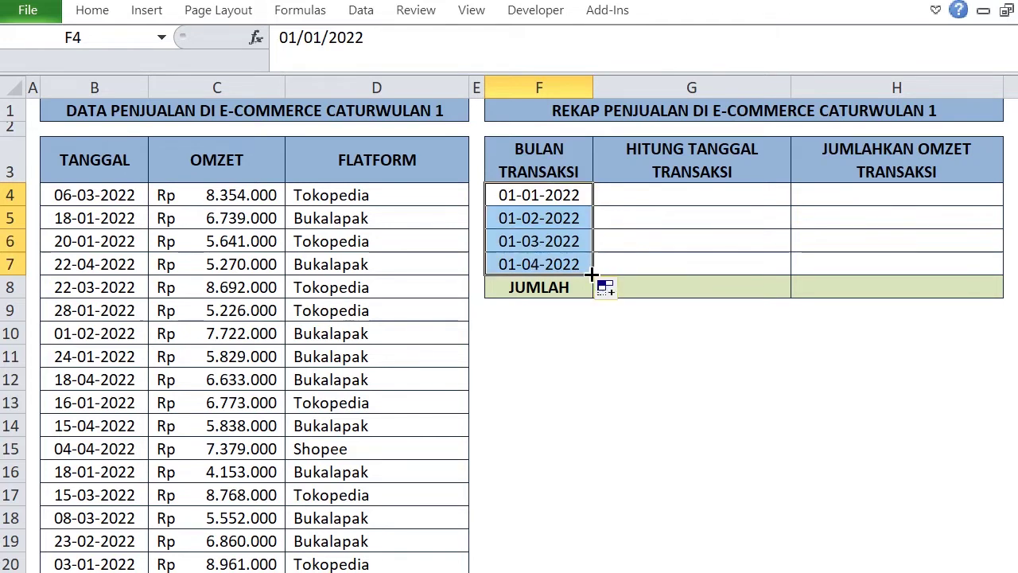
click(643, 382)
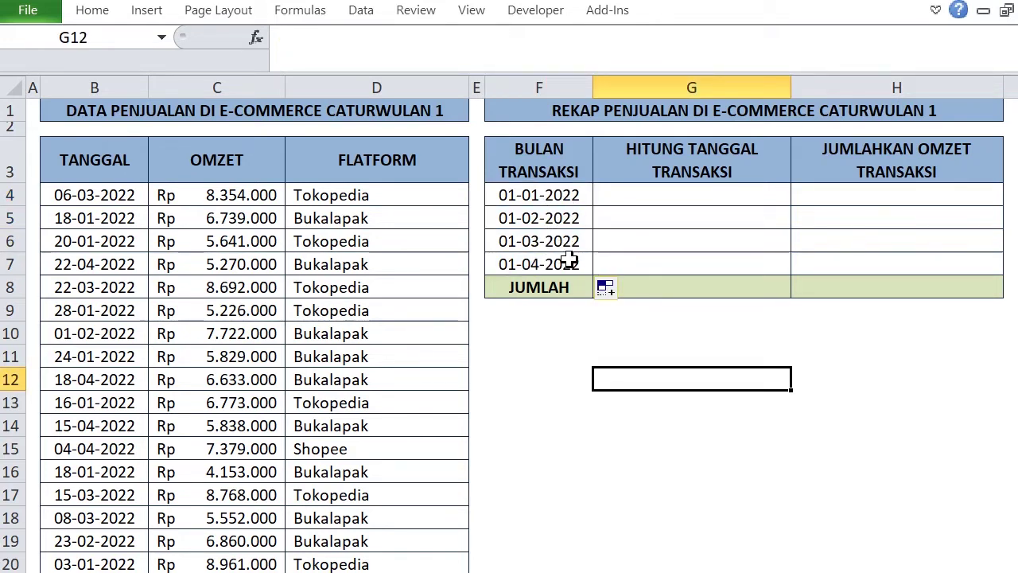
Apply the custom number format mmmm yyyy to the dates in F4:F7
click(550, 195)
drag(550, 195, 548, 258)
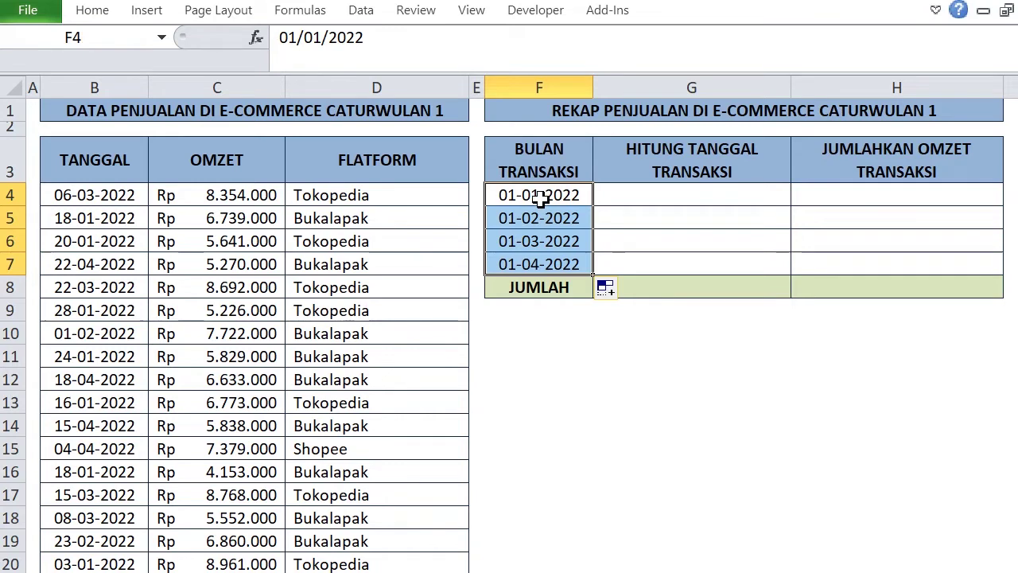
right_click(542, 196)
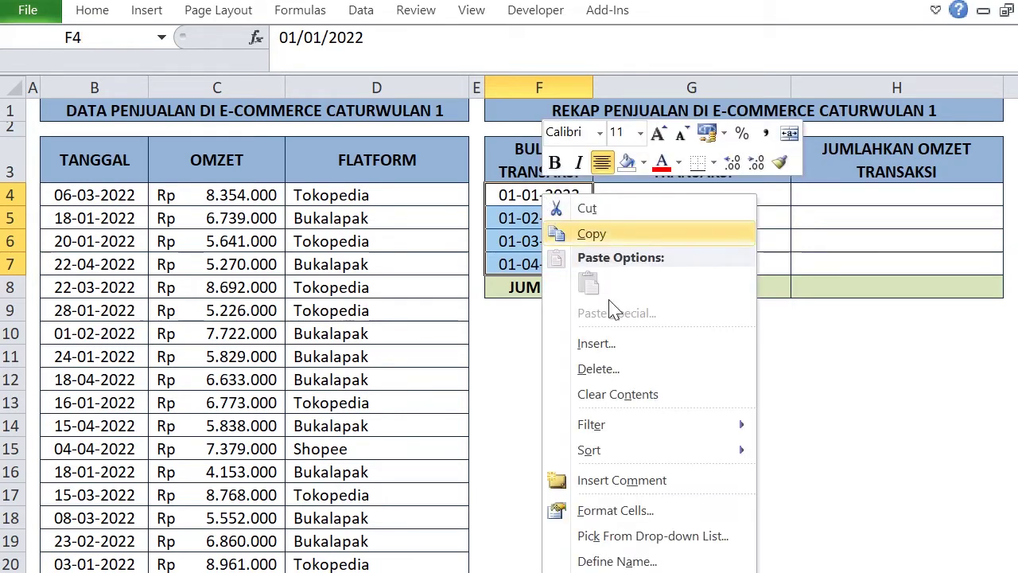
click(632, 510)
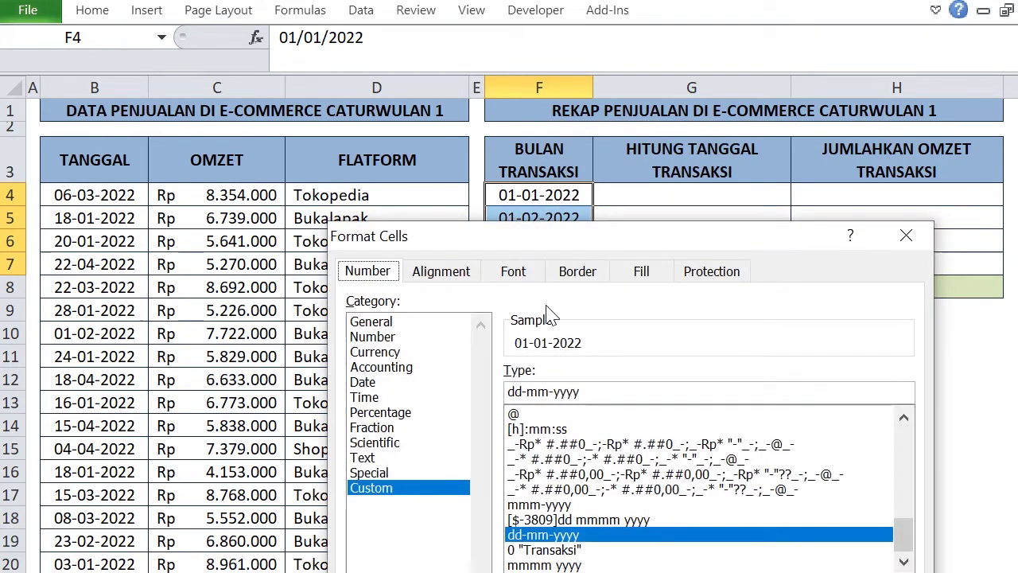
drag(562, 247, 383, 76)
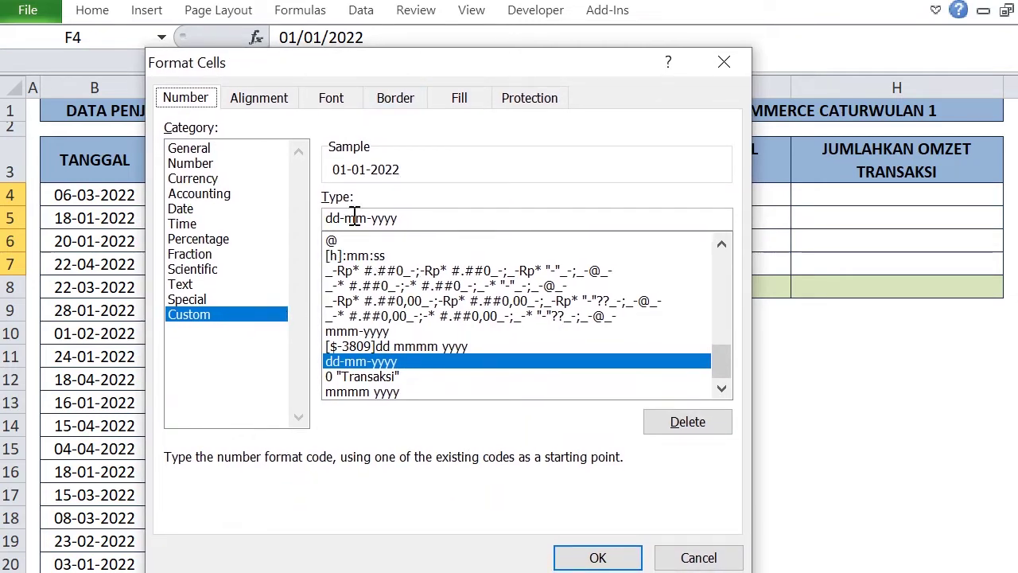
drag(331, 218, 480, 222)
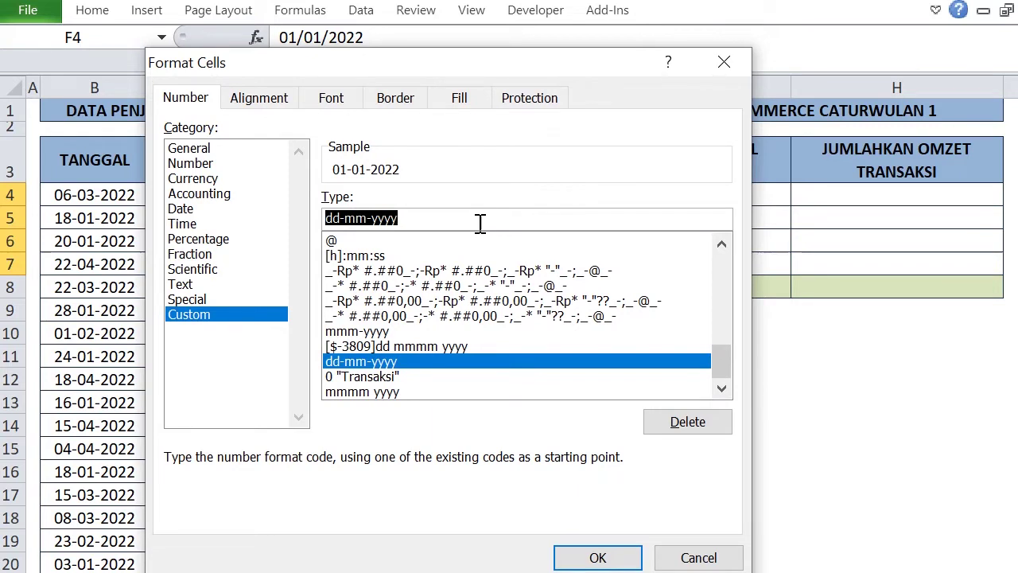
text(mmmm)
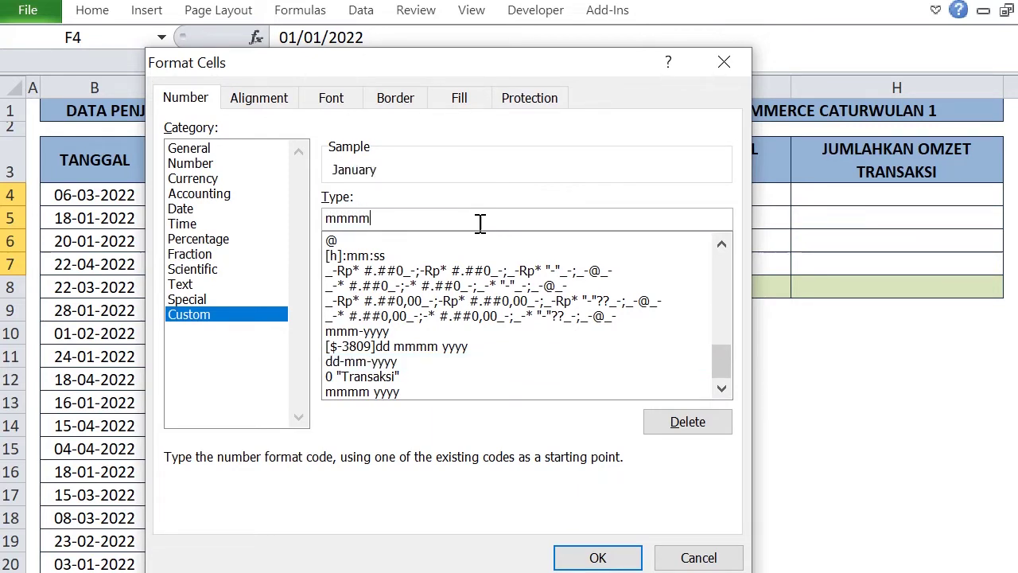
text( yyyy)
click(573, 554)
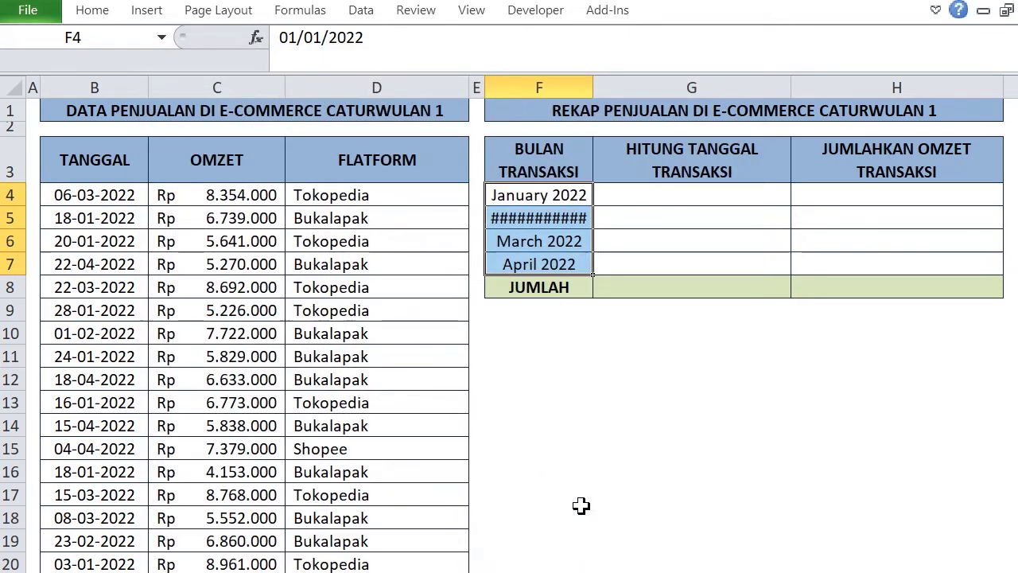
click(656, 376)
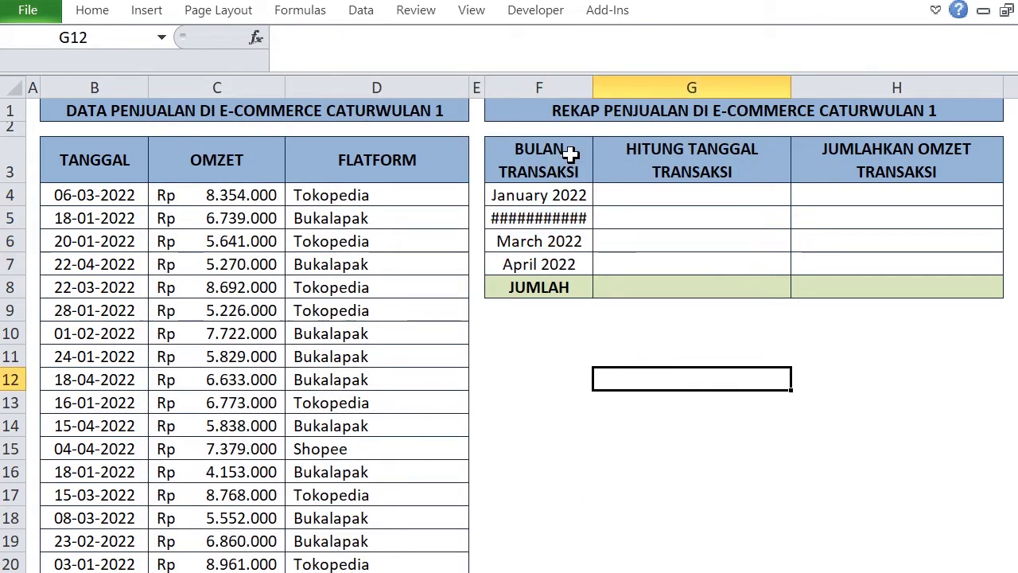
Widen column F slightly to fit the longest month name and left-align the months in F4:F7
drag(592, 83, 598, 82)
click(532, 358)
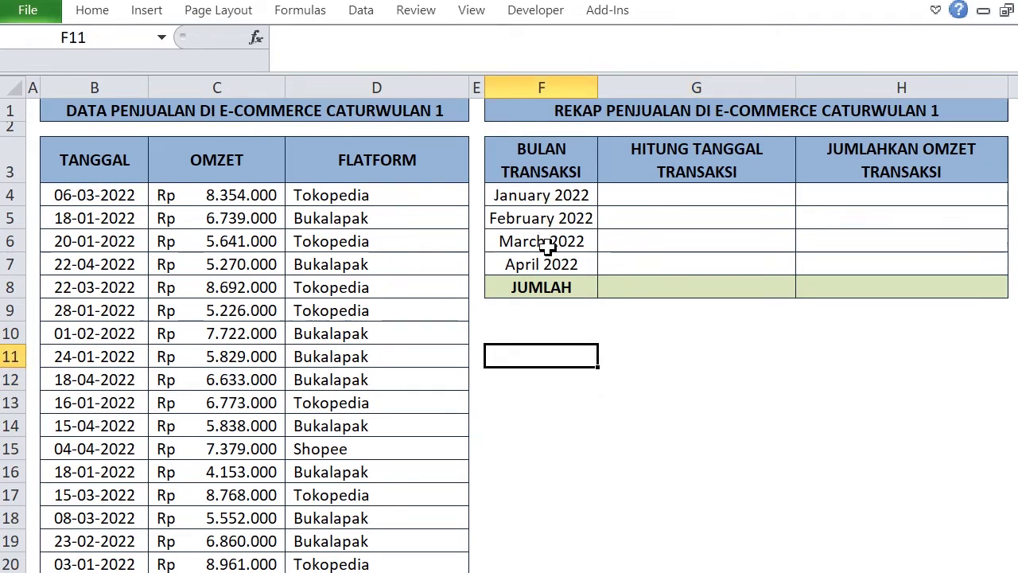
drag(530, 197, 538, 265)
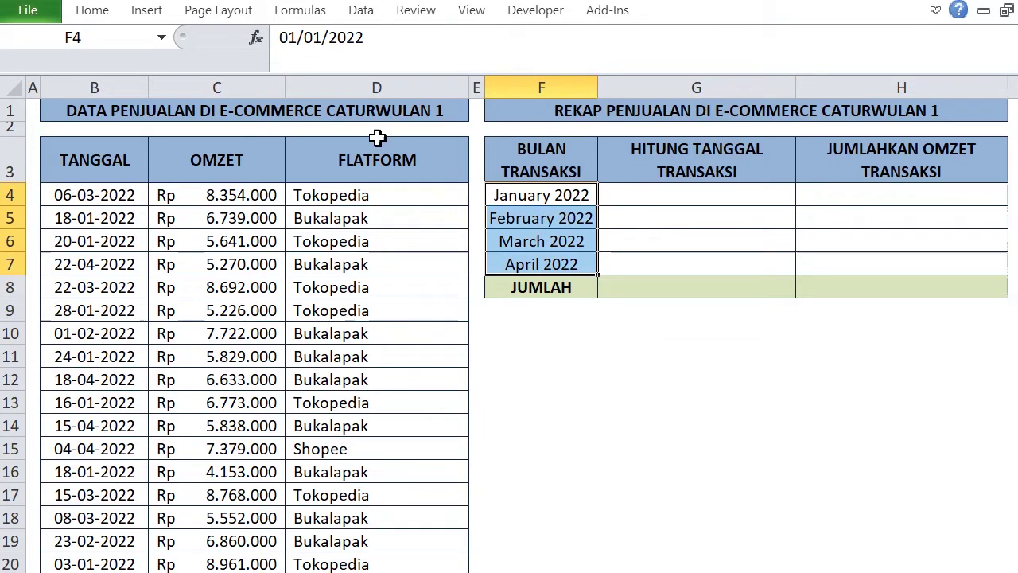
click(93, 10)
click(366, 65)
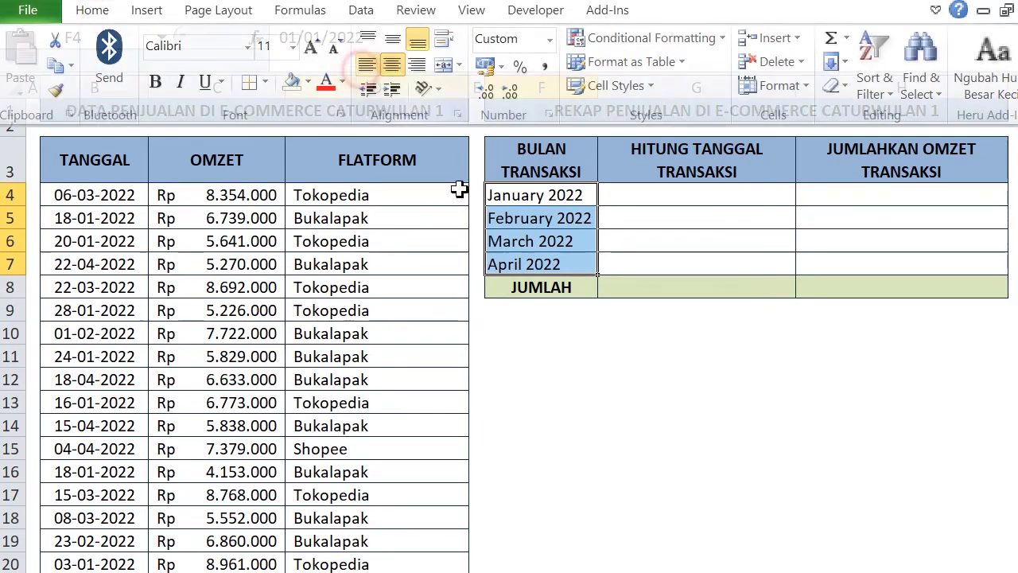
click(683, 402)
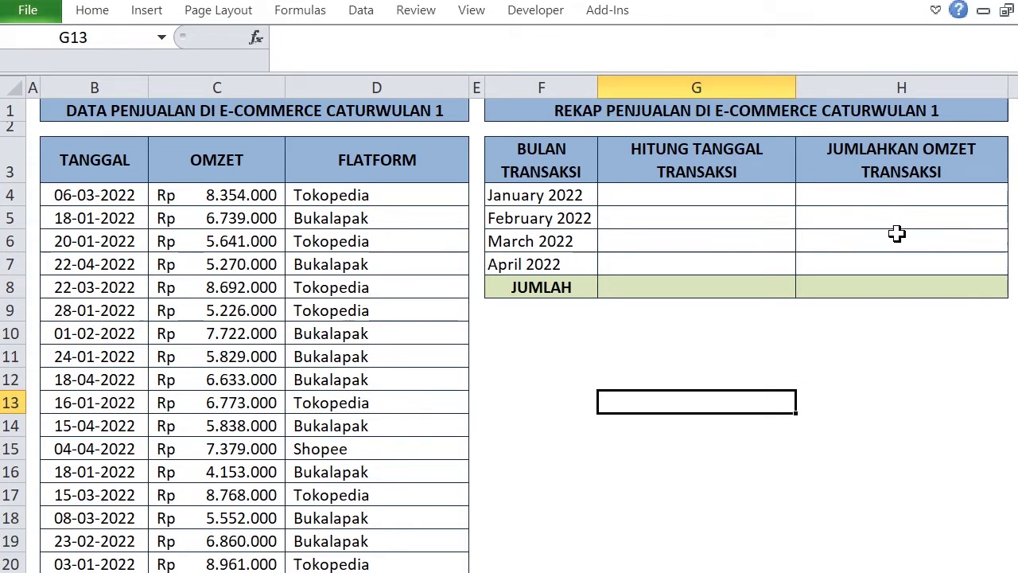
Start a SUMPRODUCT formula in G4 whose first array is --($B$4:$B$20>=F4), with the date range as an absolute reference
click(655, 196)
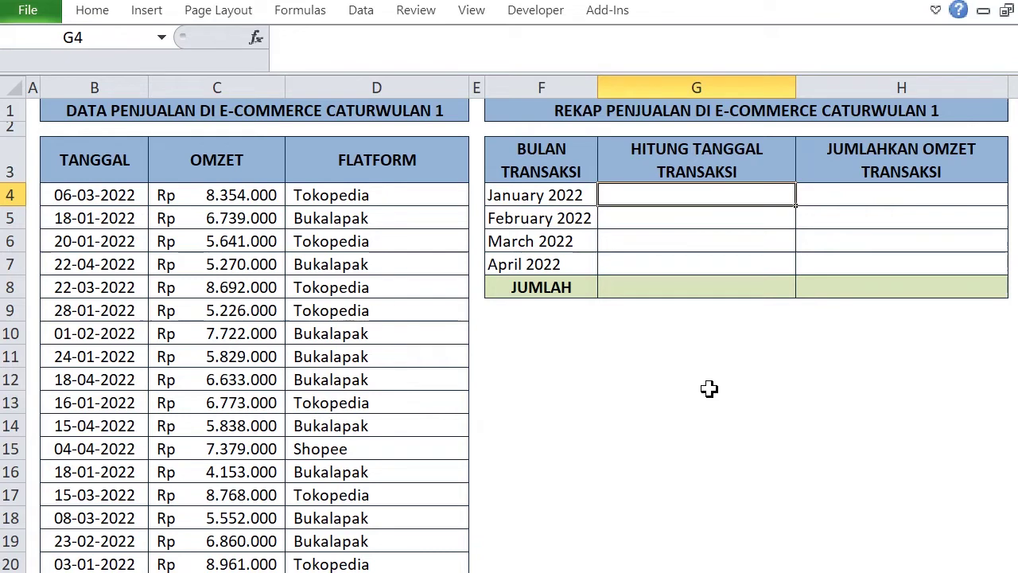
text(=)
click(317, 29)
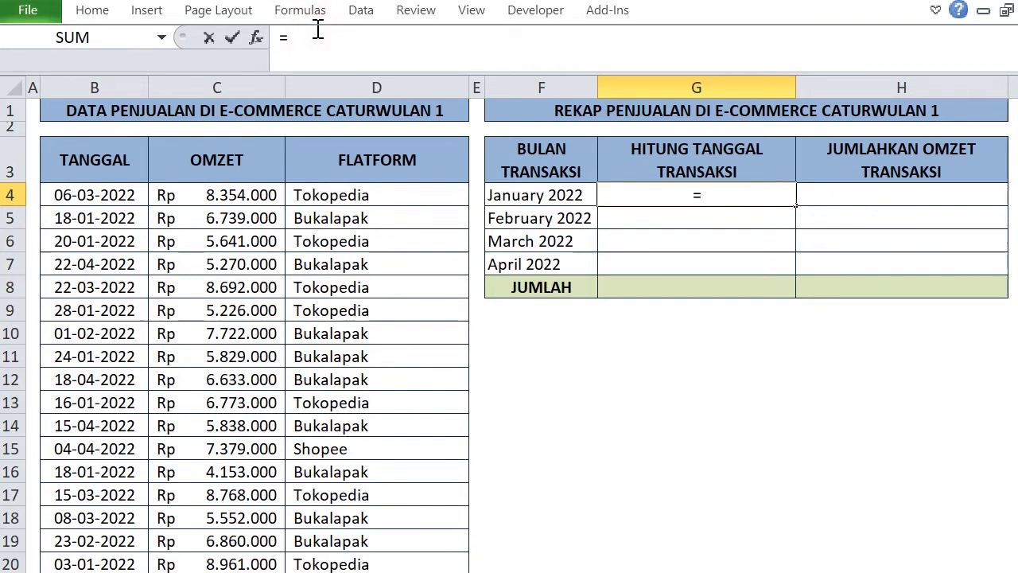
text(sum)
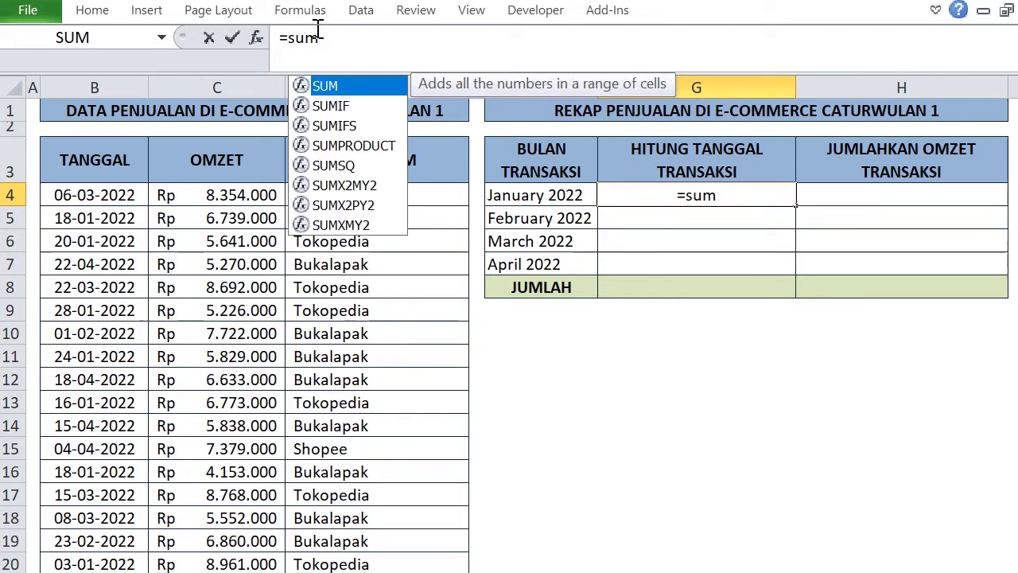
double_click(386, 149)
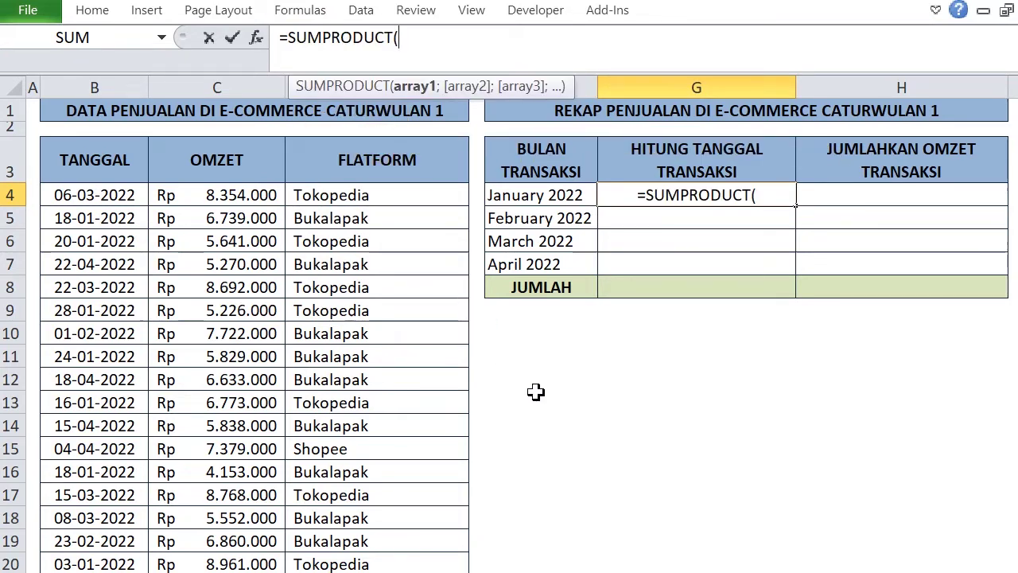
text(--)
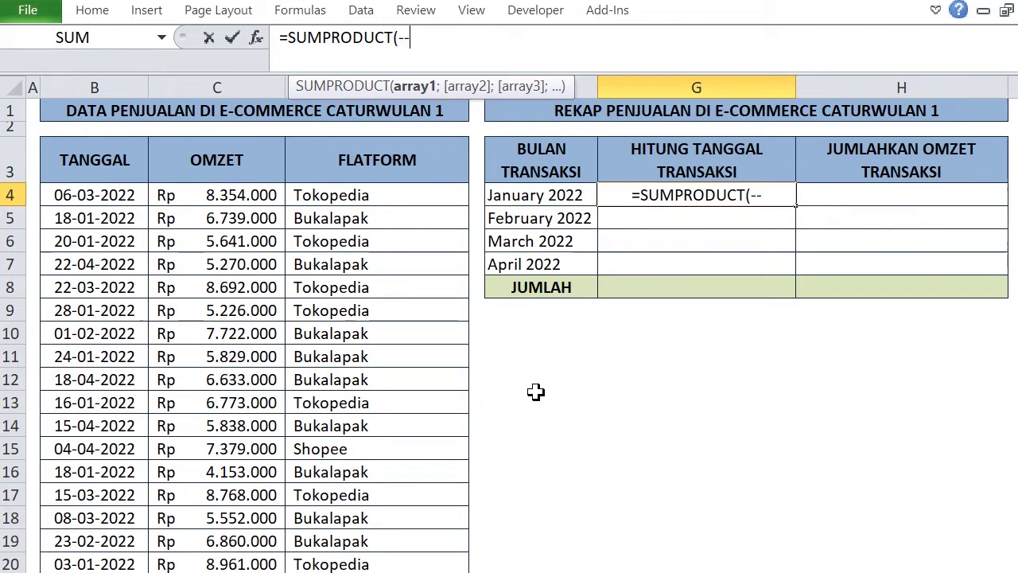
text(()
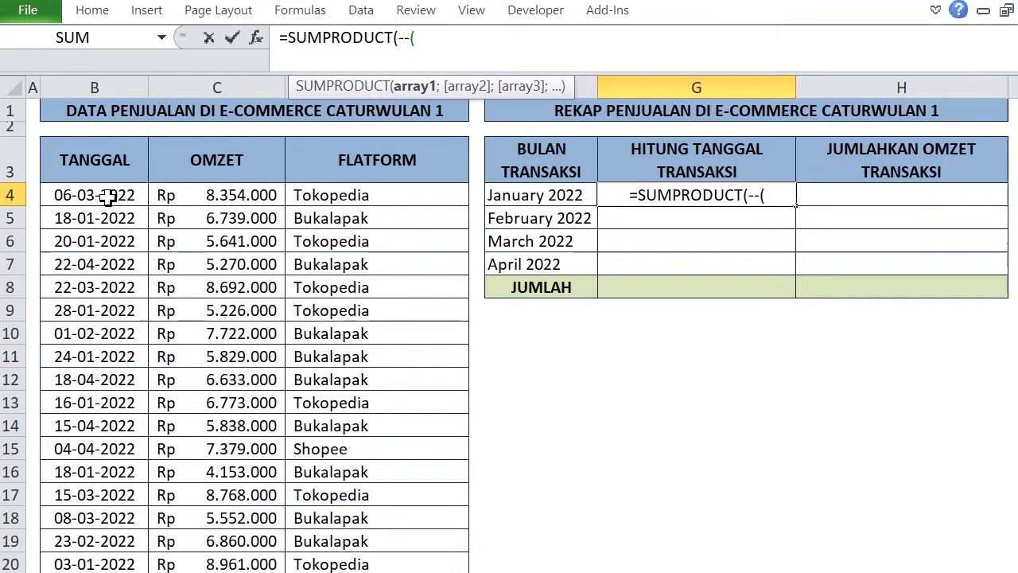
drag(109, 198, 142, 560)
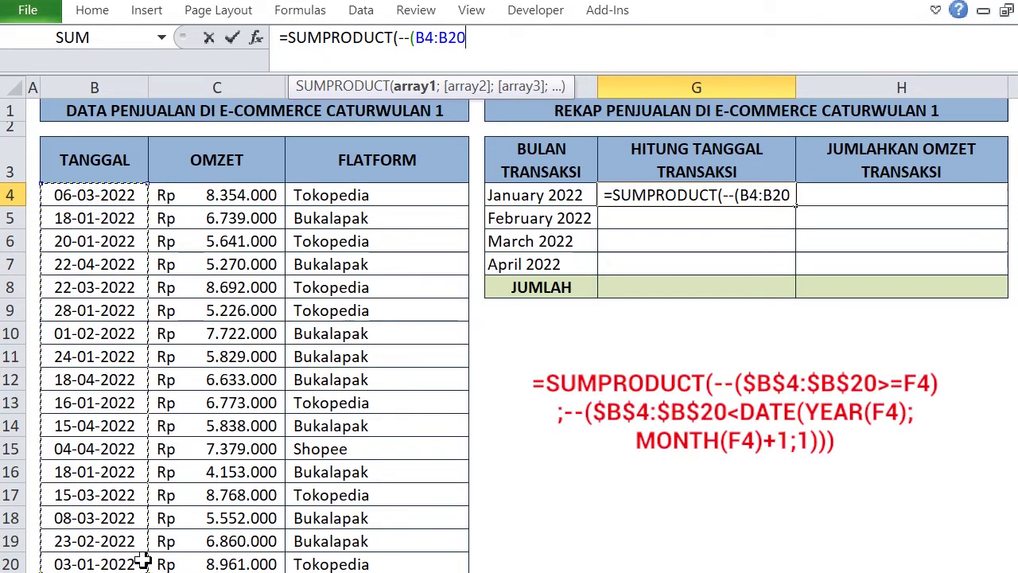
key(F4)
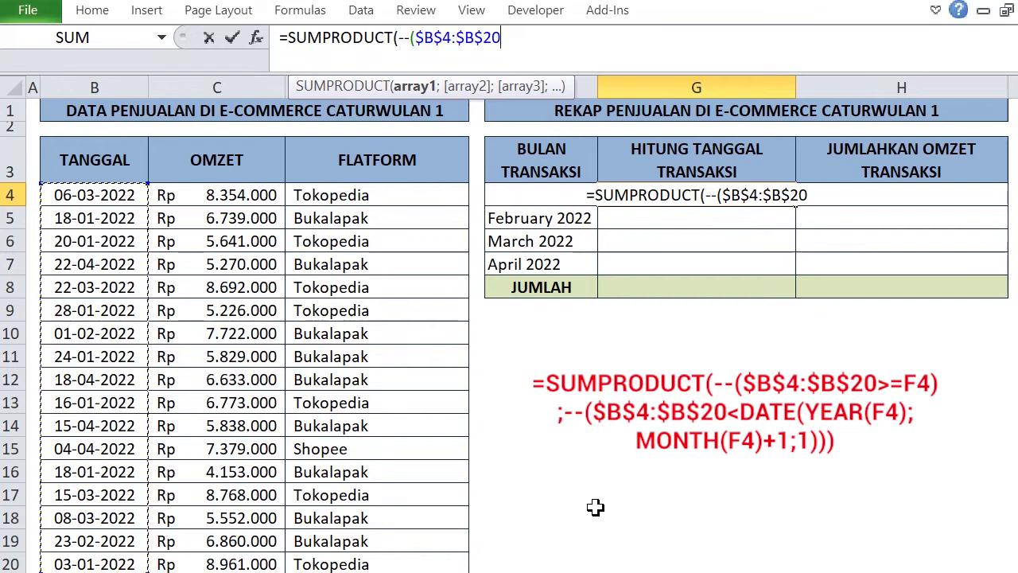
text(>)
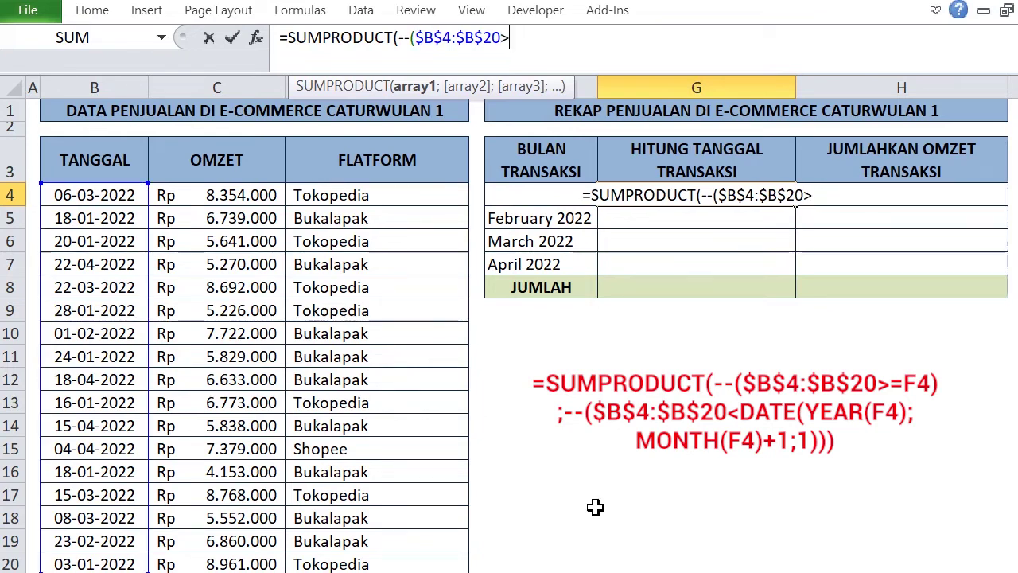
text(=)
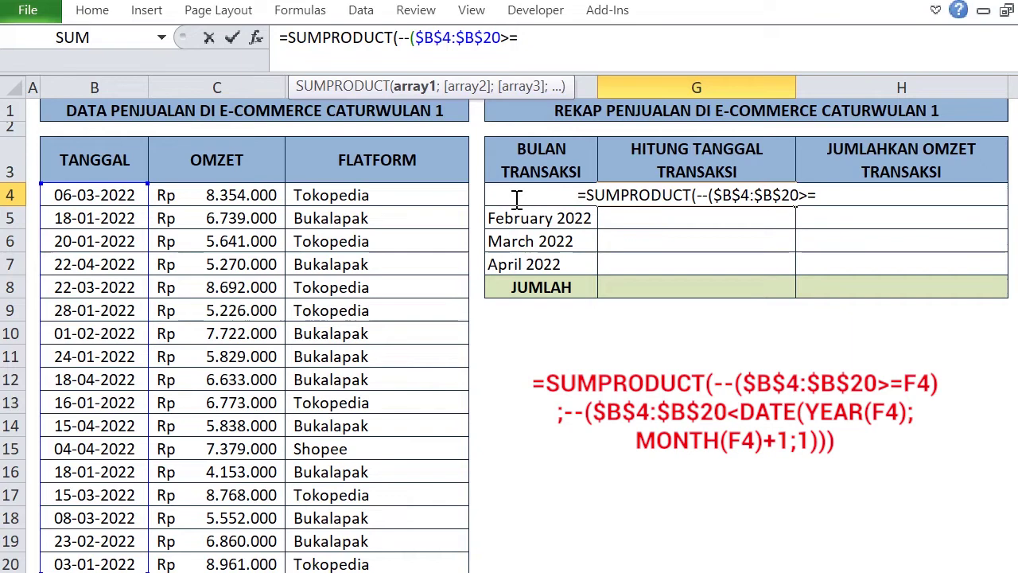
text(F4)
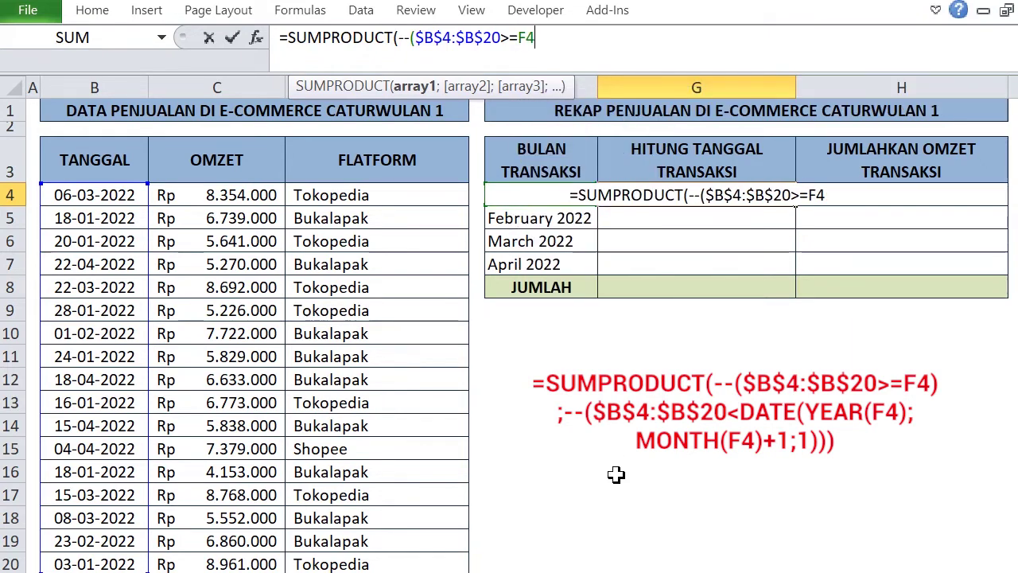
text();)
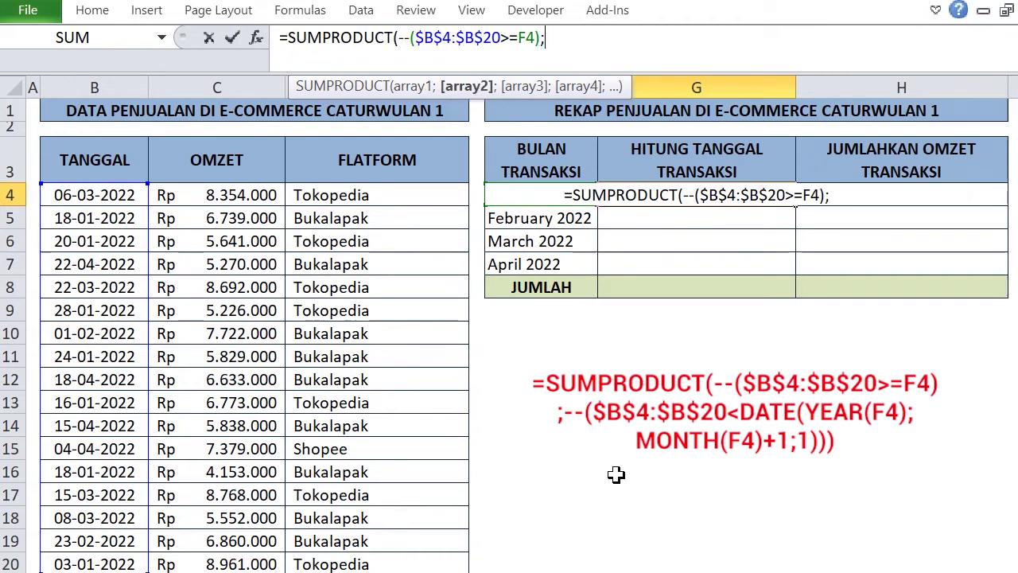
Begin the second SUMPRODUCT array as --($B$4:$B$20<, again using the absolute date range
text(--)
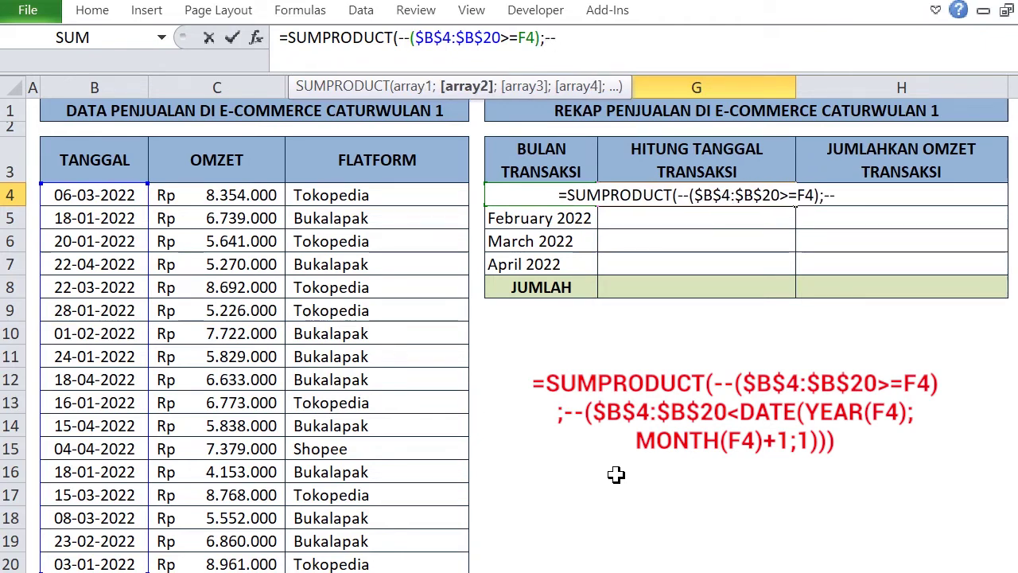
text(()
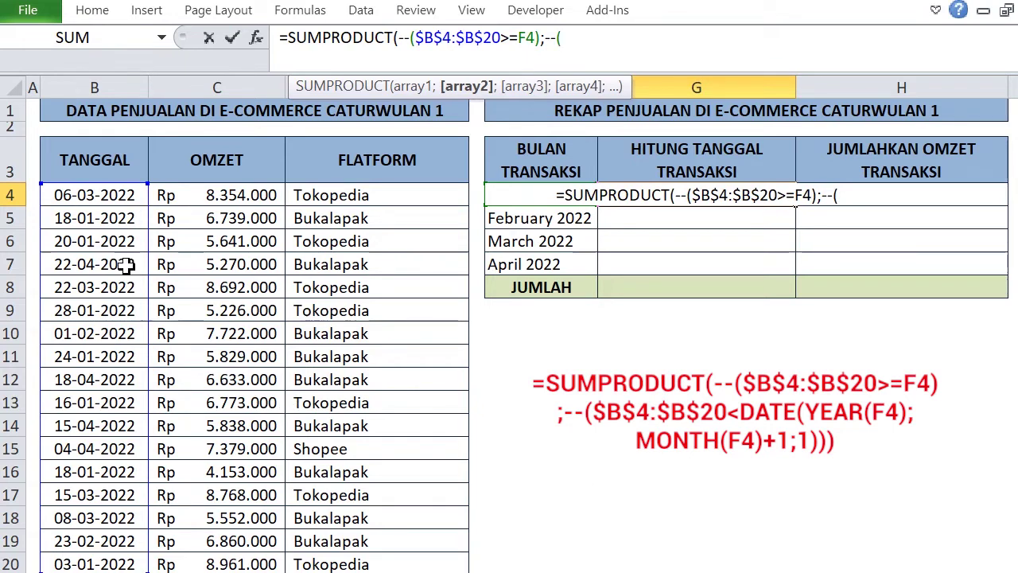
drag(119, 193, 106, 564)
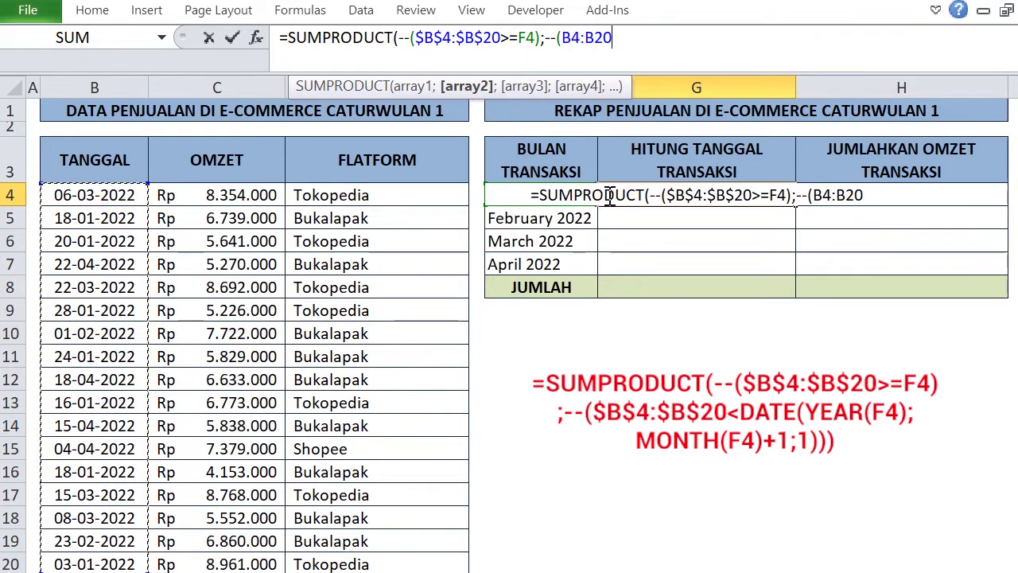
key(F4)
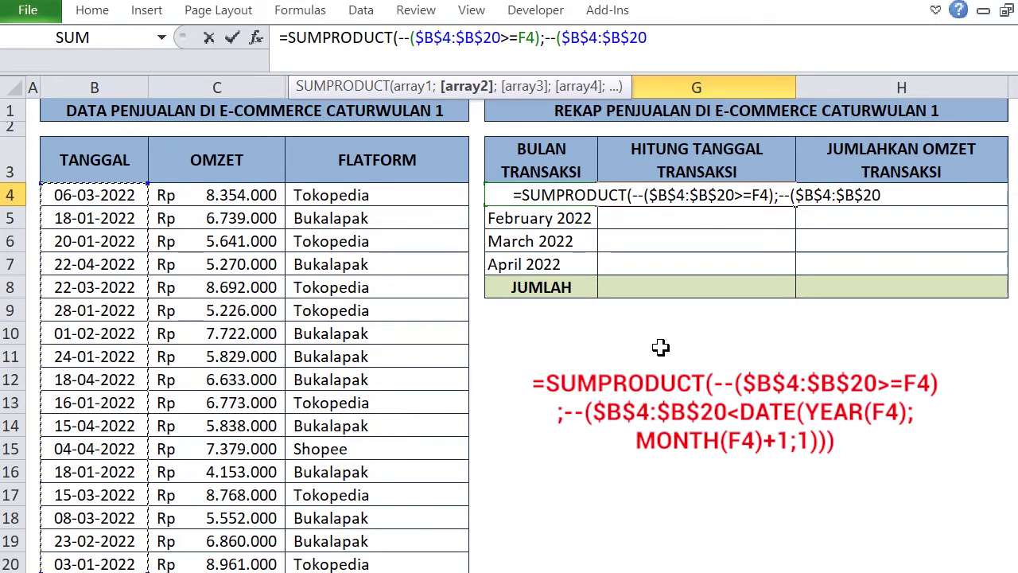
text(<)
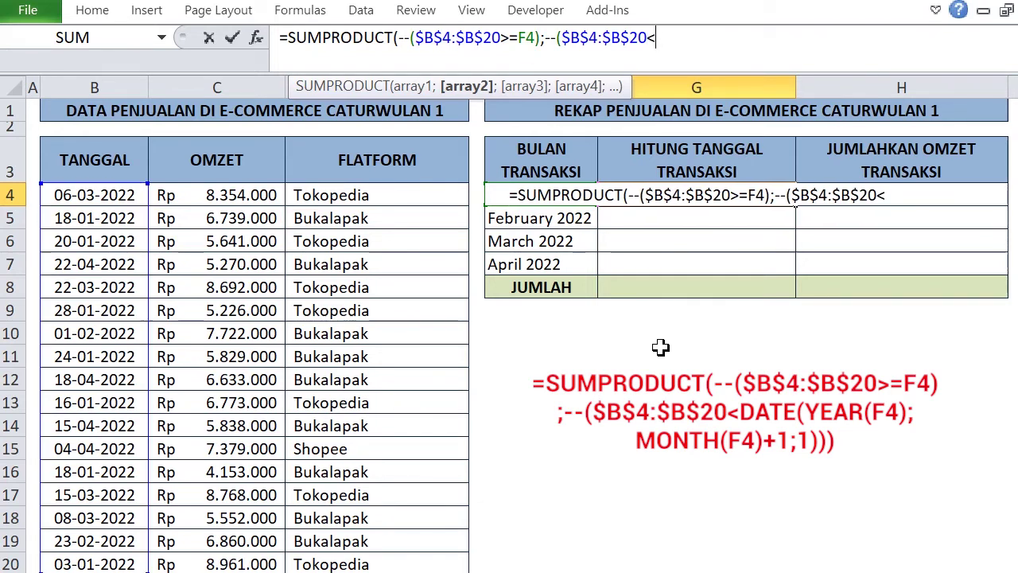
Use a DATE function as the second array's upper limit, with YEAR(F4) as its year argument
text(DA)
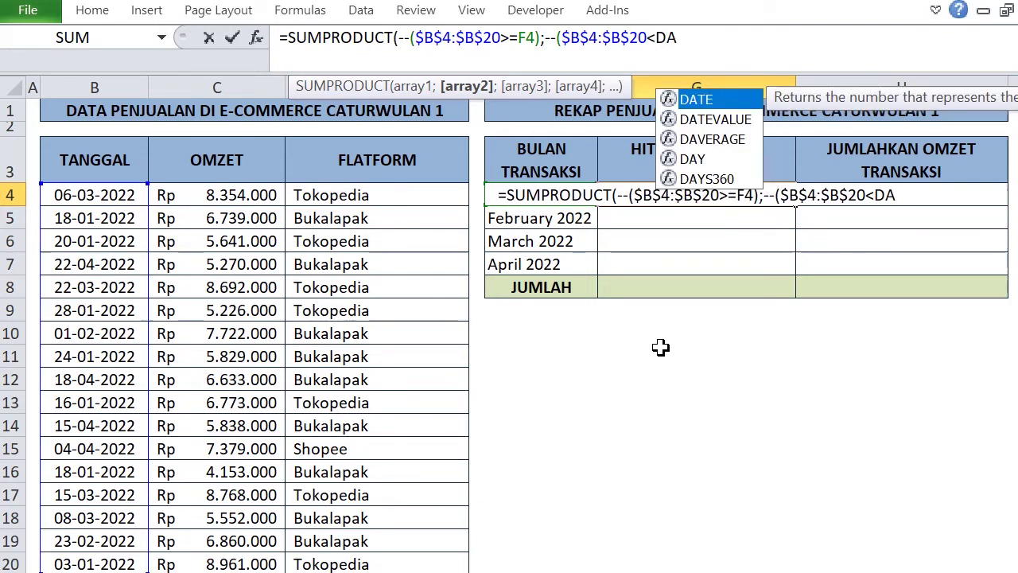
double_click(710, 99)
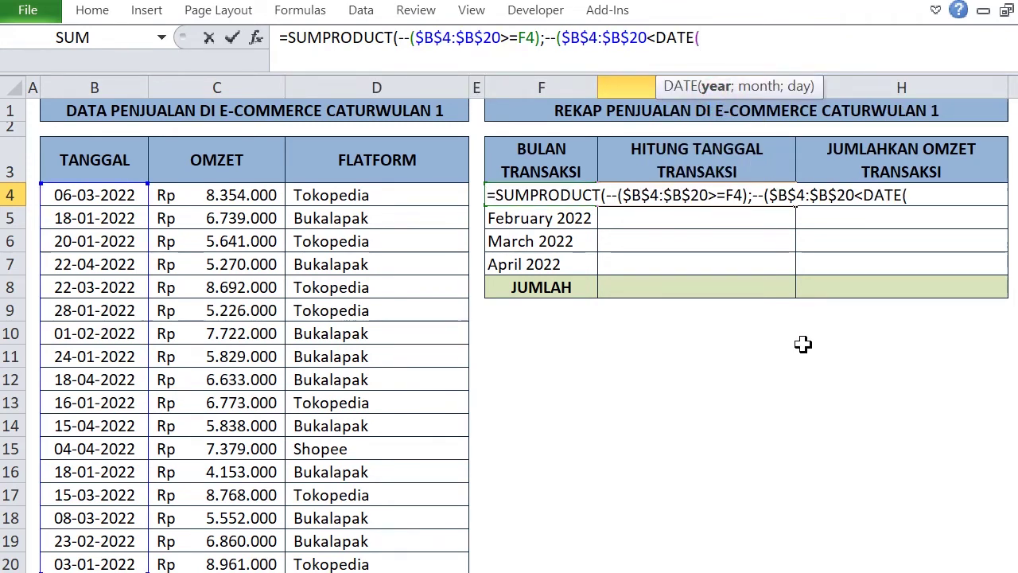
text(YE)
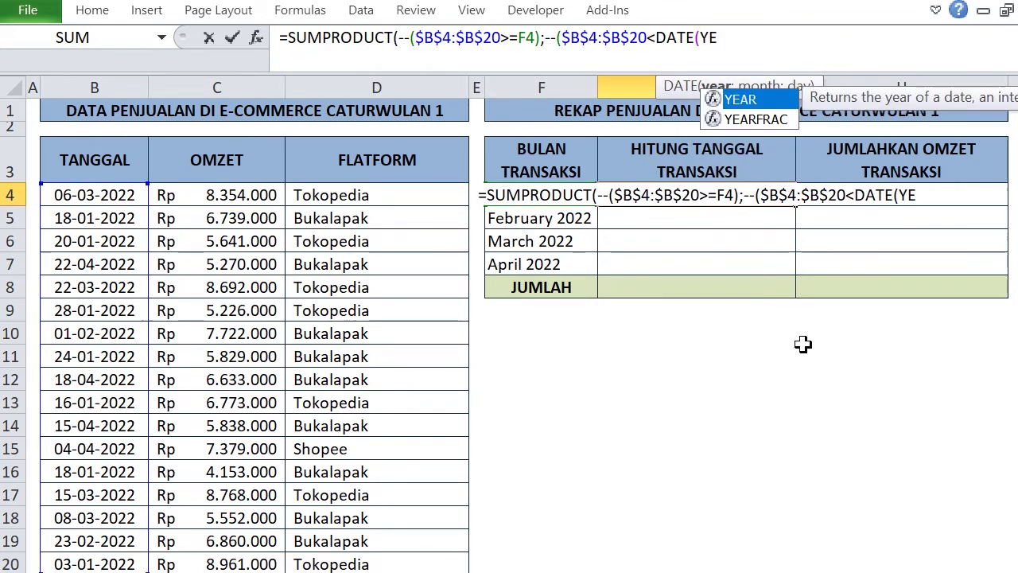
double_click(748, 100)
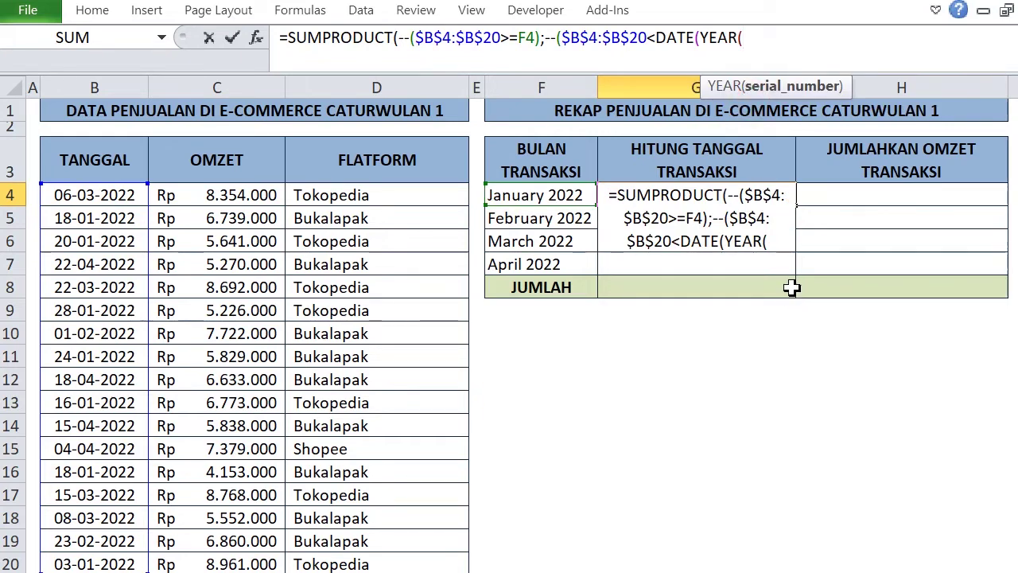
click(539, 195)
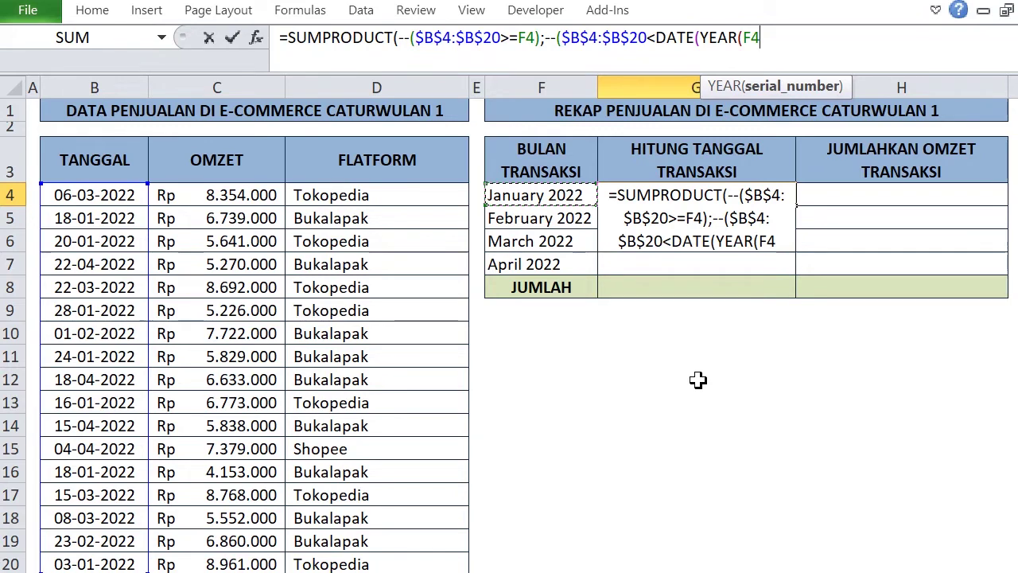
text())
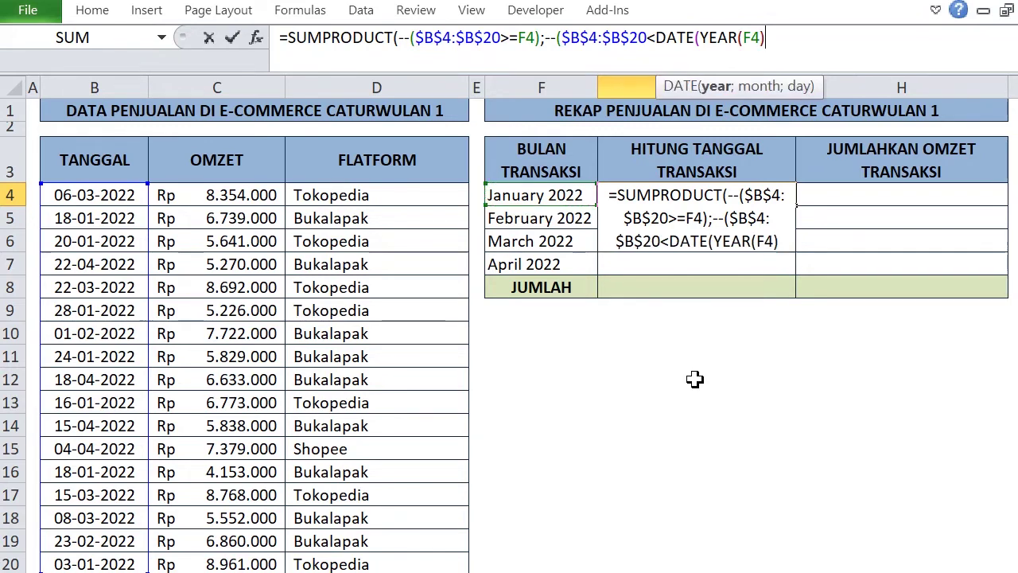
Complete the DATE function with MONTH(F4)+1 and day 1, close the G4 formula and fill it down to G7
text(;MO)
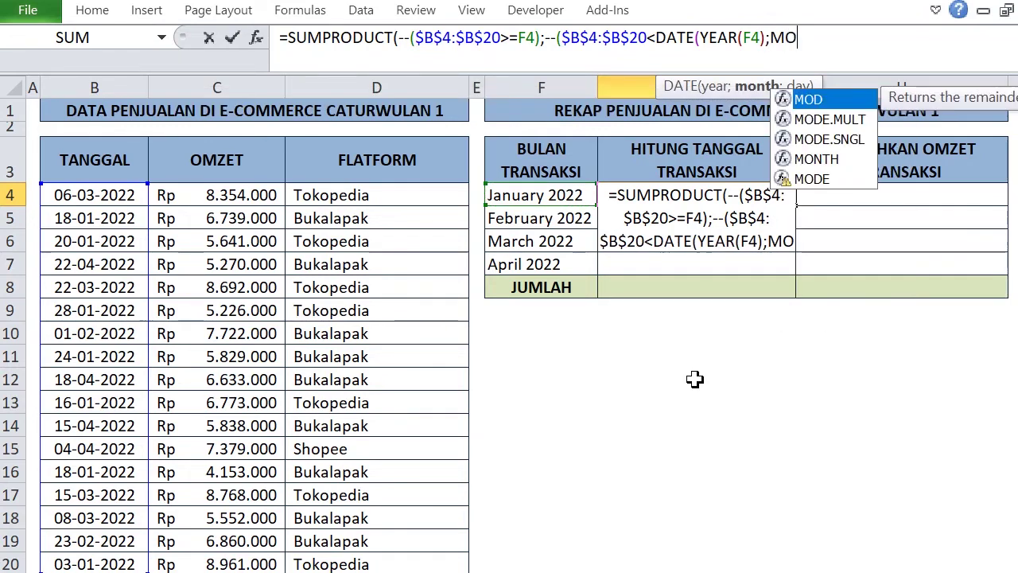
click(816, 159)
double_click(816, 159)
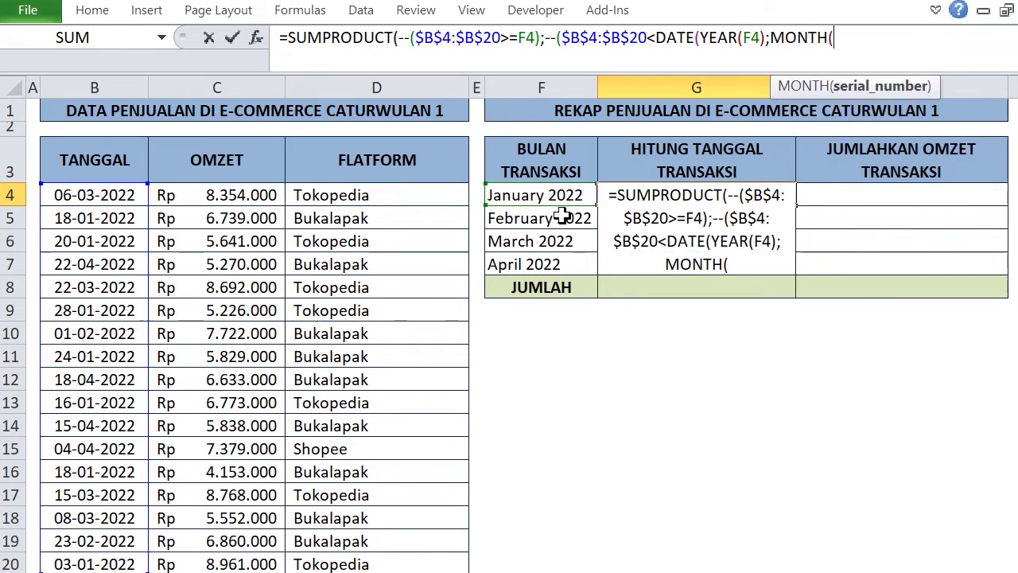
click(531, 198)
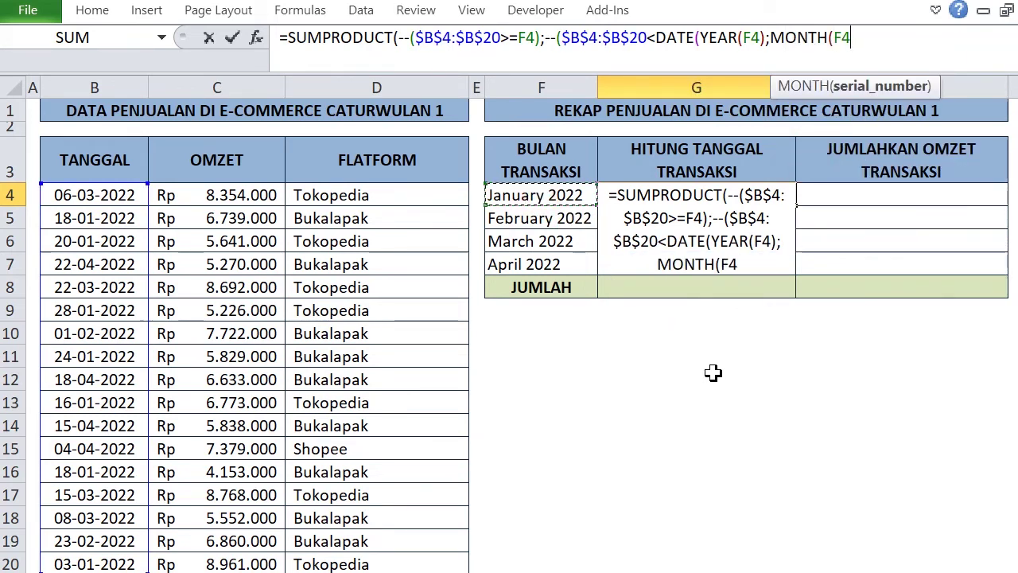
text())
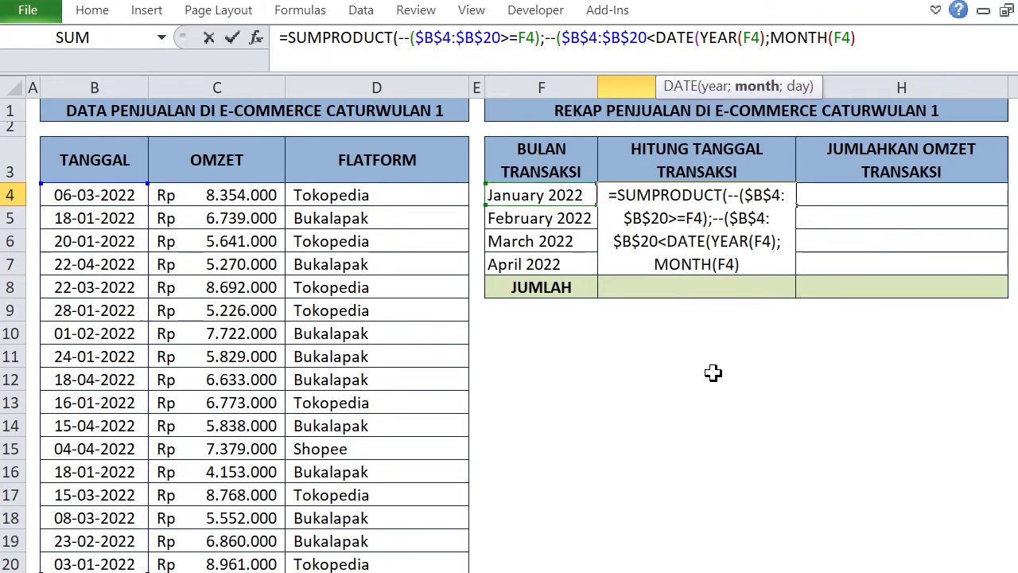
text(+1)
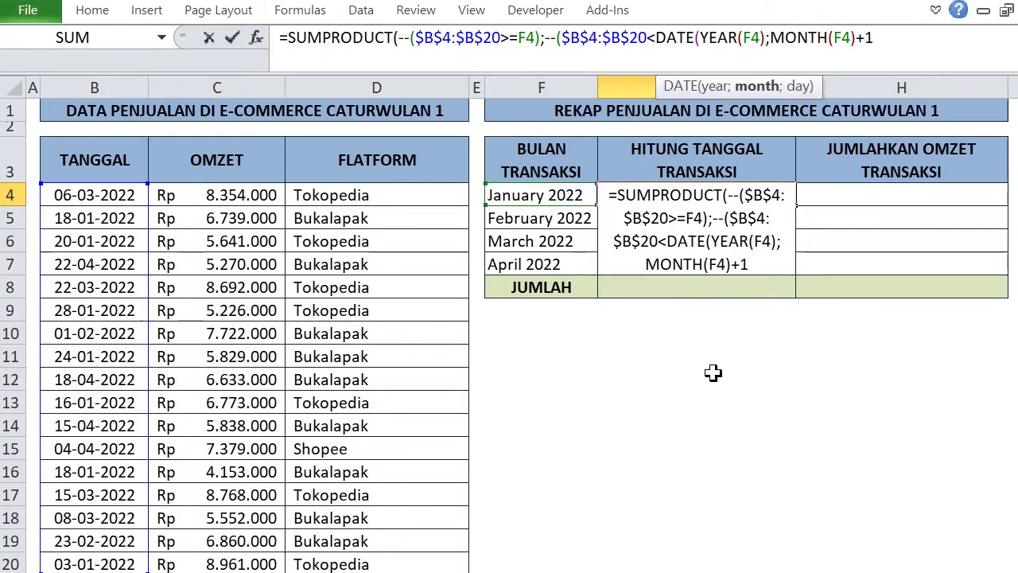
text(;1)
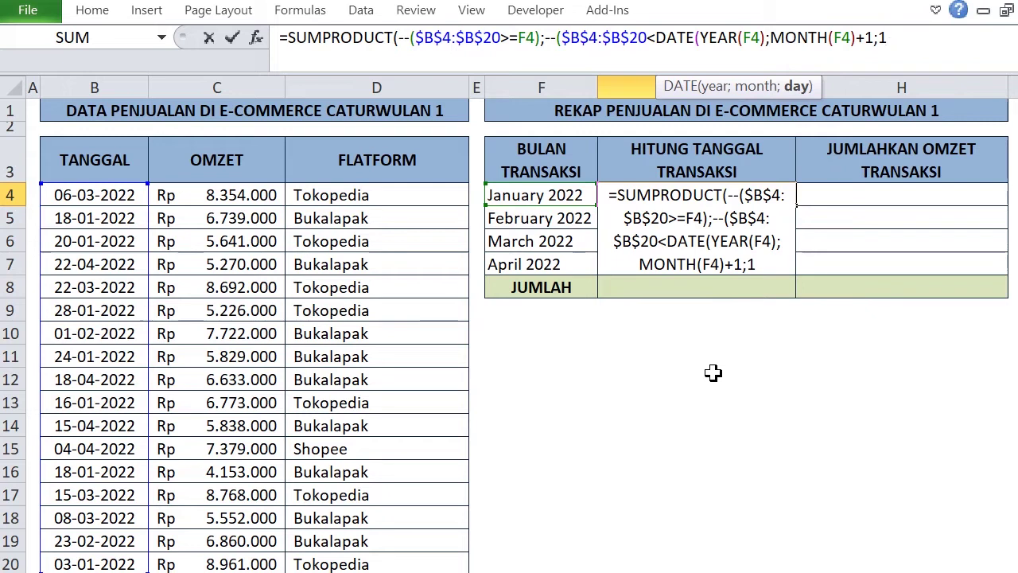
text())))
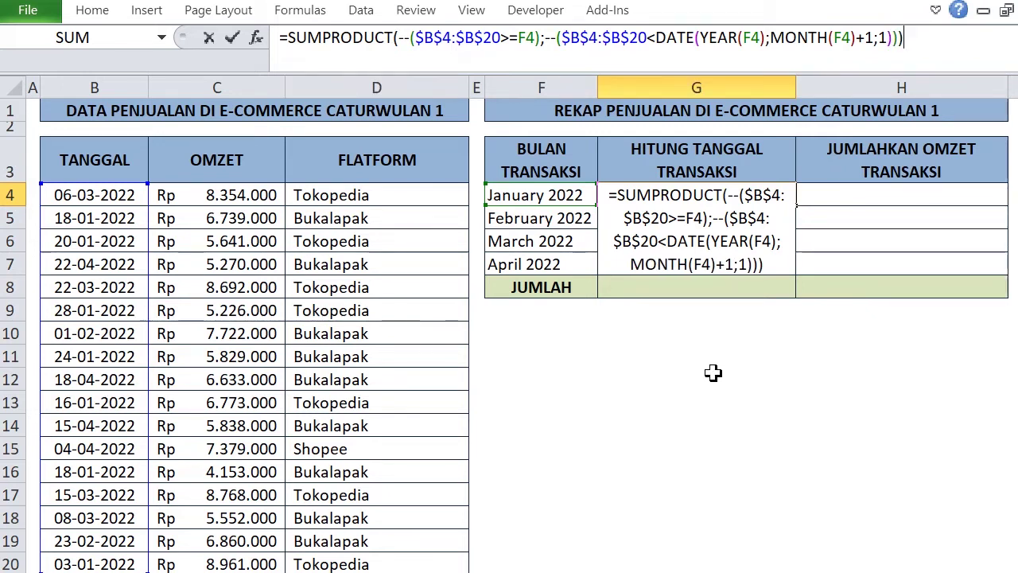
key(Return)
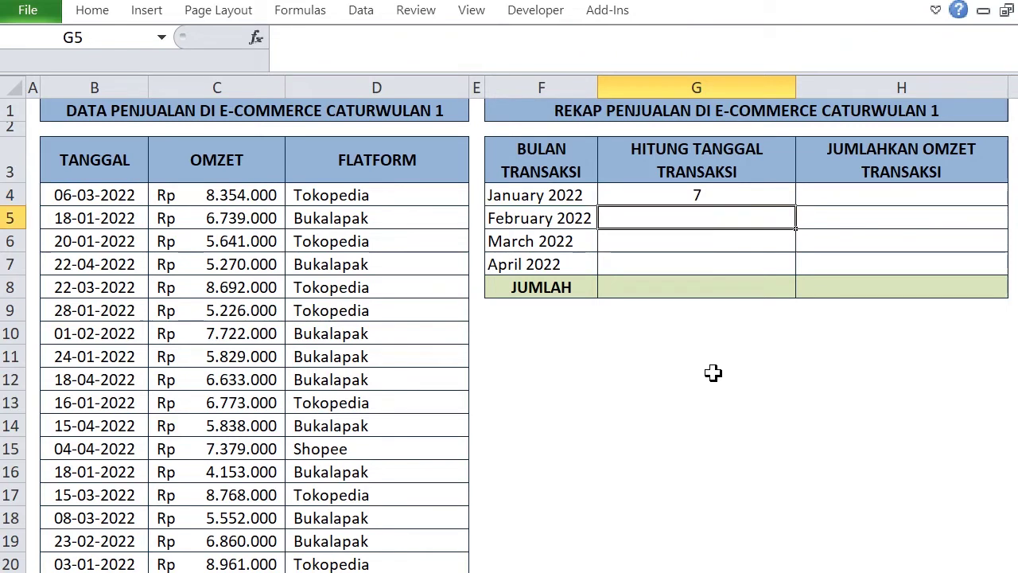
click(705, 195)
drag(796, 207, 792, 282)
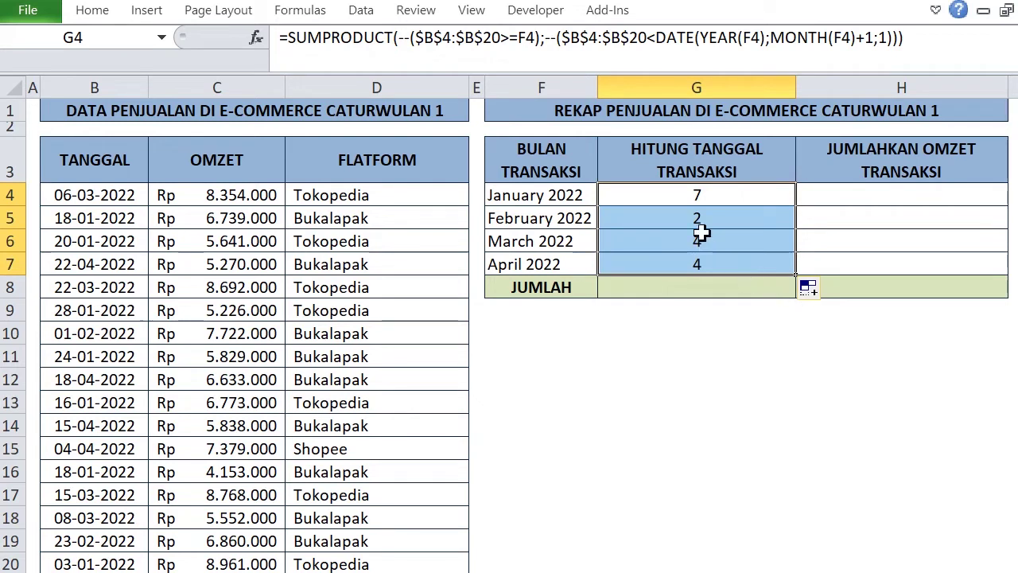
Total the OMZET column in the JUMLAH row with =SUM(C4:C20) in C21 and check the summed range
click(693, 288)
scroll(522, 421, down, 3)
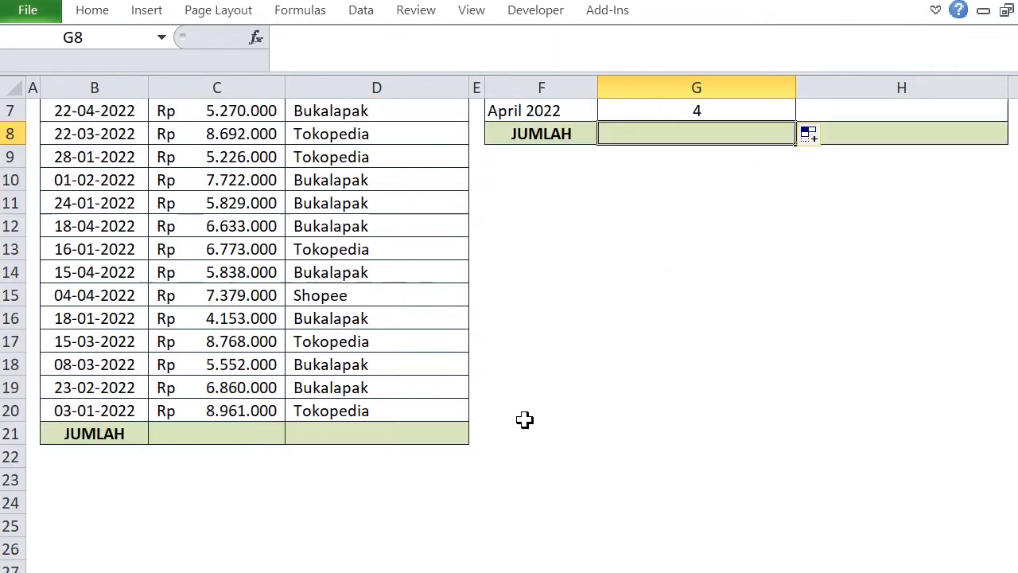
click(268, 366)
scroll(482, 421, up, 1)
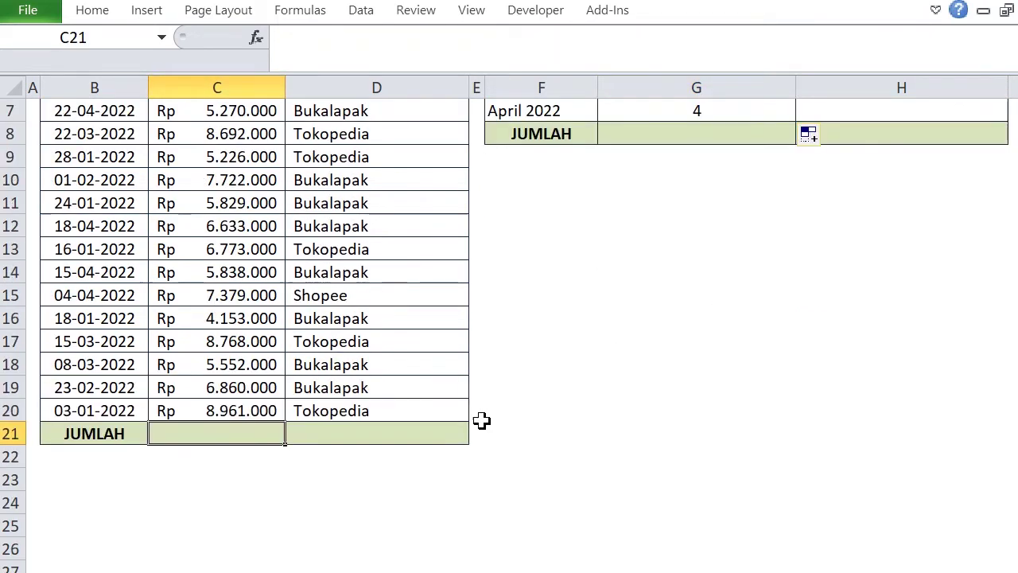
text(=SUM()
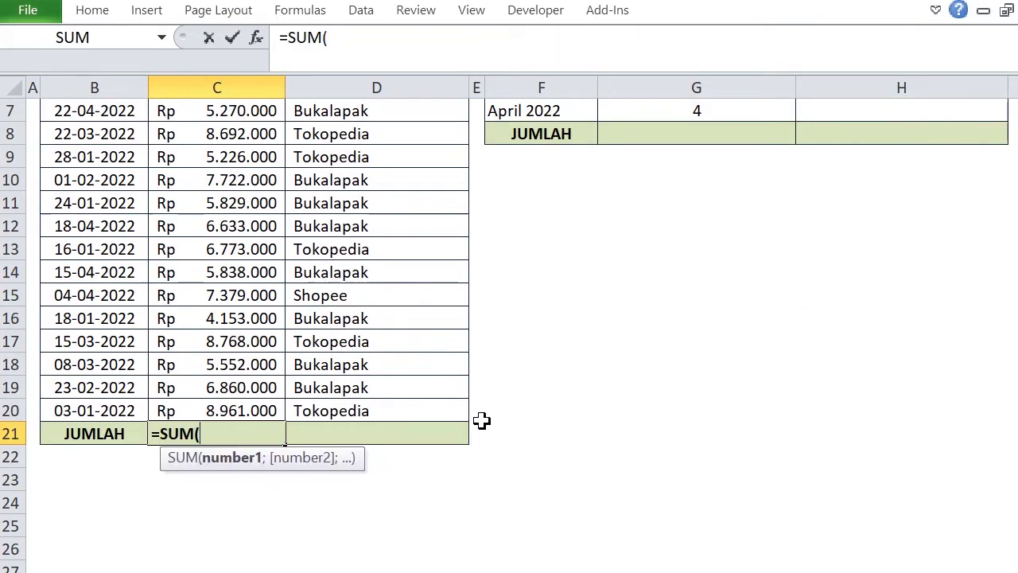
drag(265, 409, 247, 207)
text())
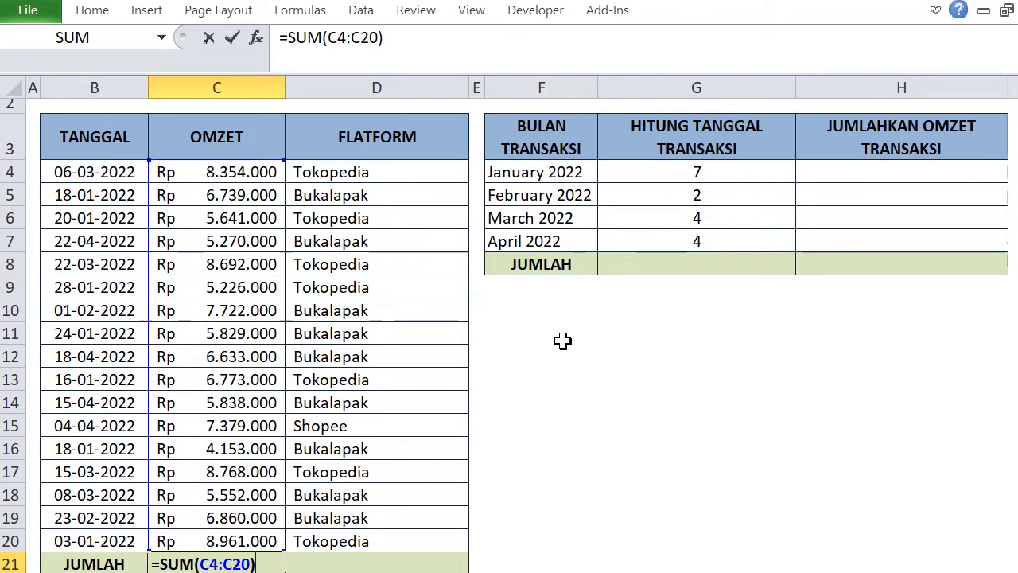
key(Return)
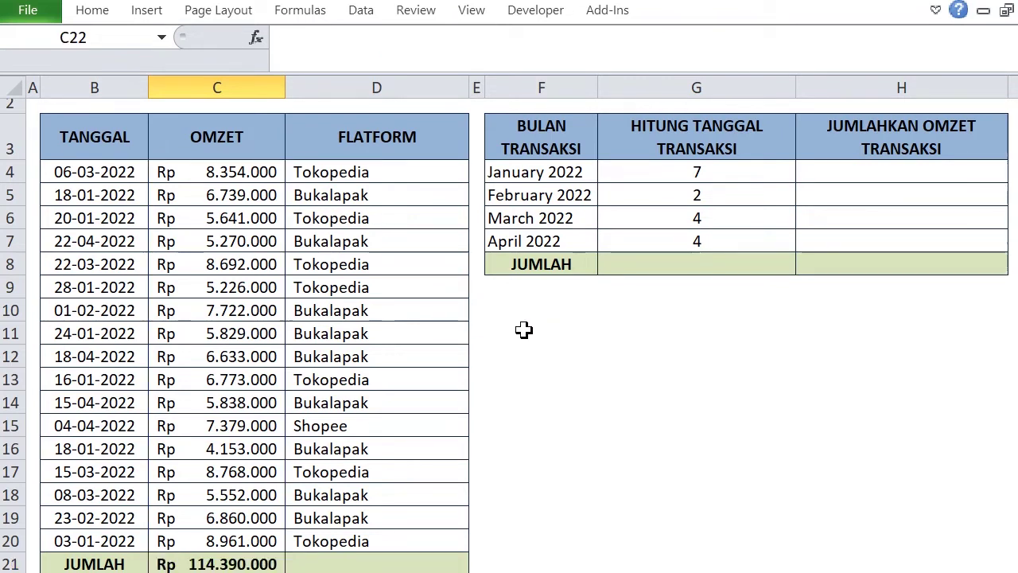
double_click(230, 564)
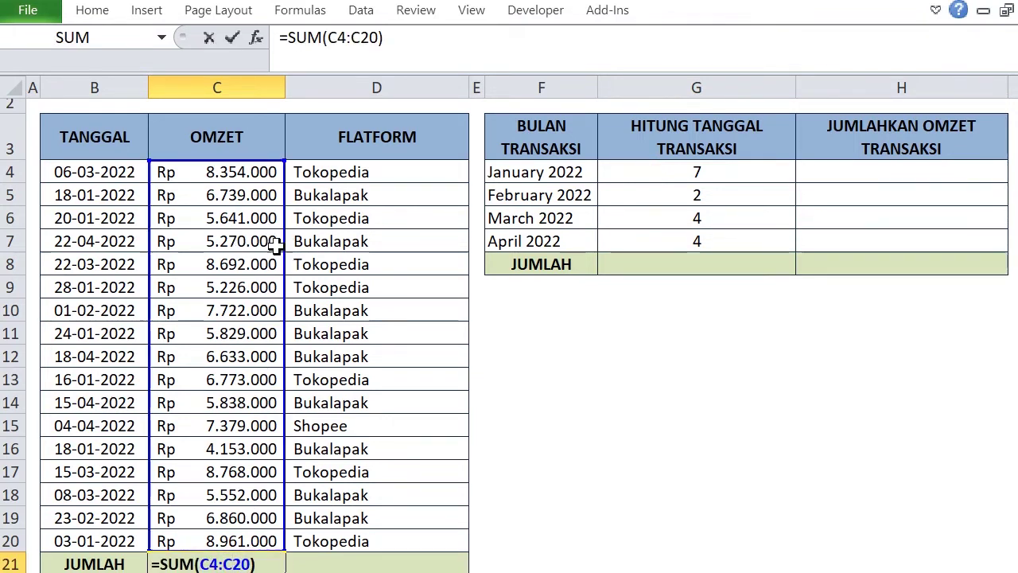
click(231, 37)
click(687, 403)
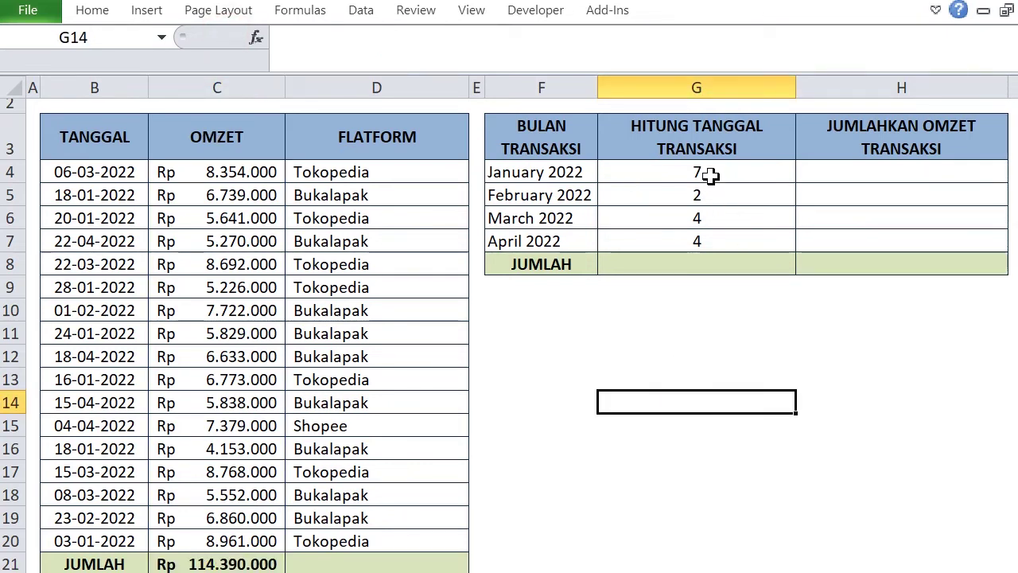
Total the monthly transaction counts in G8 with =SUM(G4:G7) and fill the formula across to H8
click(692, 268)
text(=SUM)
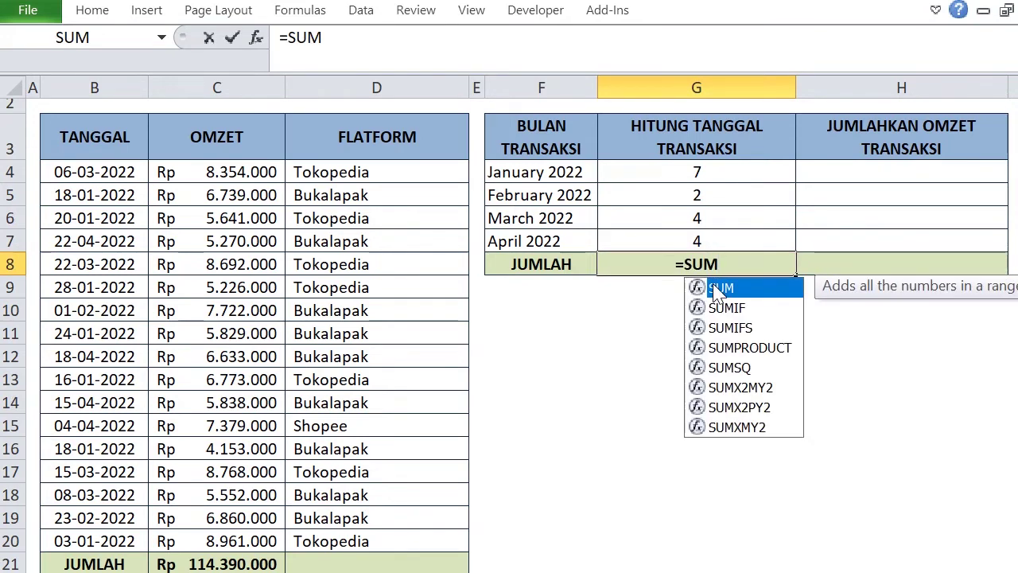
text(()
drag(705, 167, 704, 242)
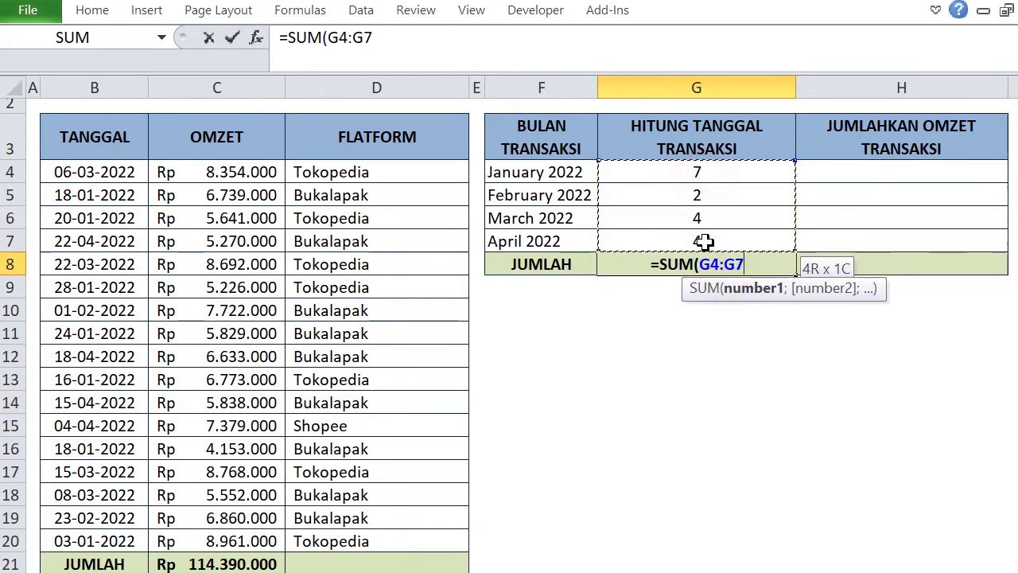
text())
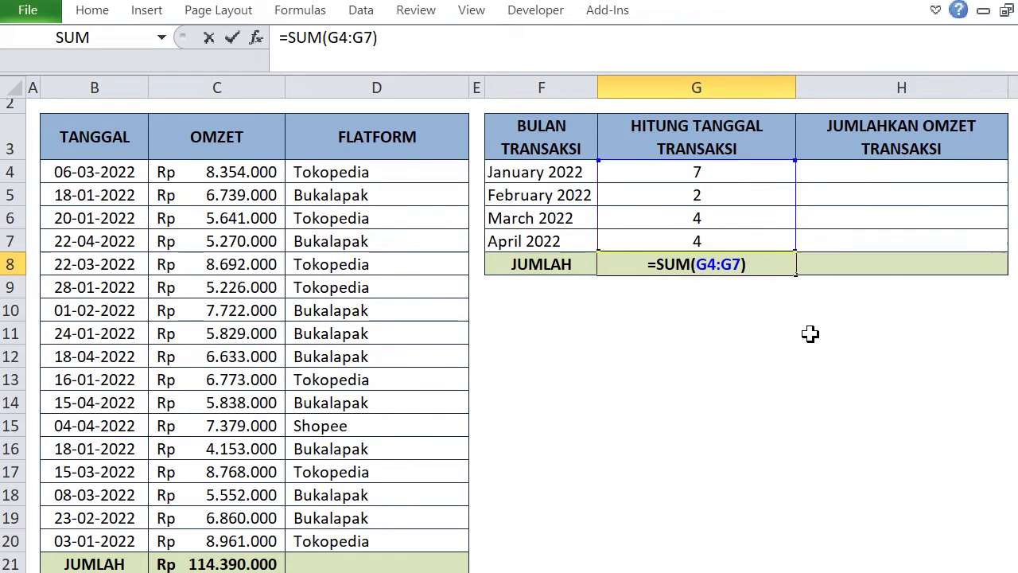
key(Return)
click(748, 267)
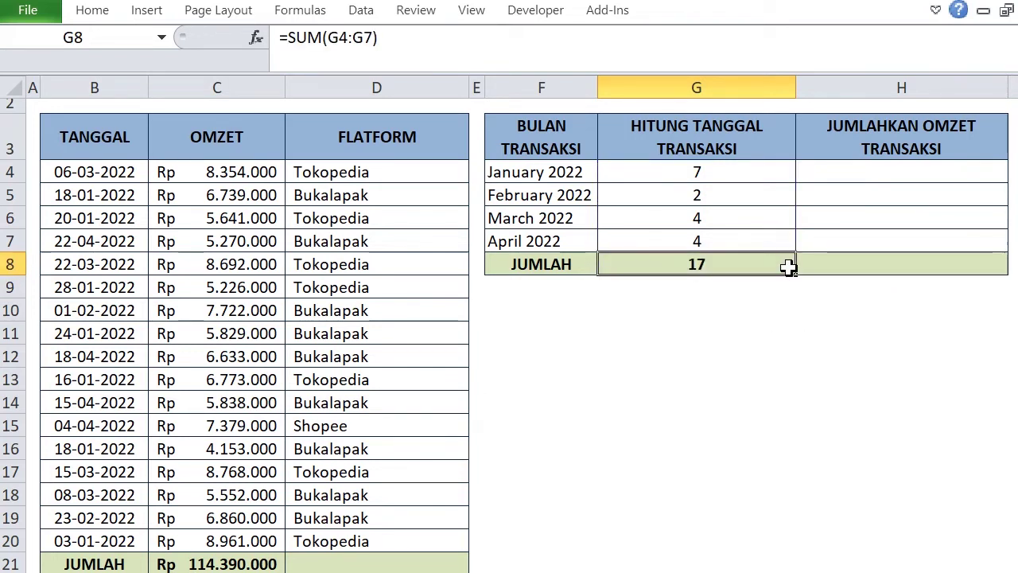
drag(795, 272, 907, 290)
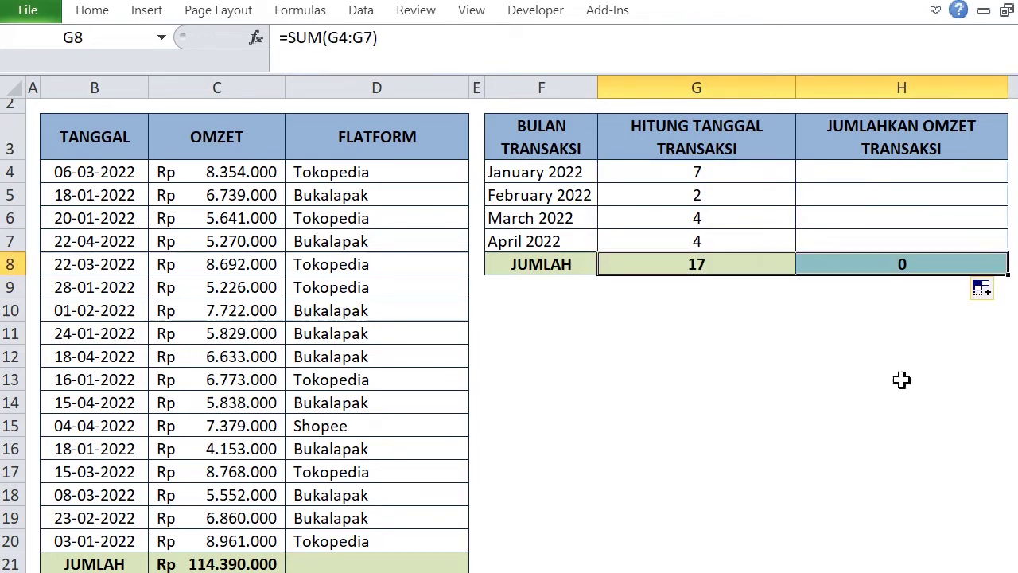
click(875, 380)
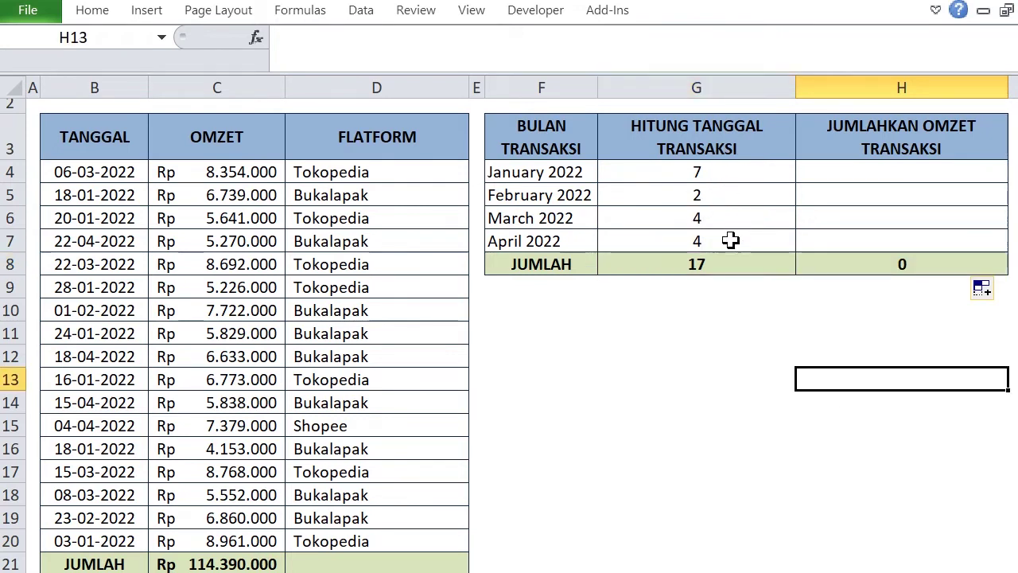
Apply the custom number format 0 "Transaksi" to the transaction counts and their total in G4:G8
drag(701, 166, 700, 264)
right_click(653, 177)
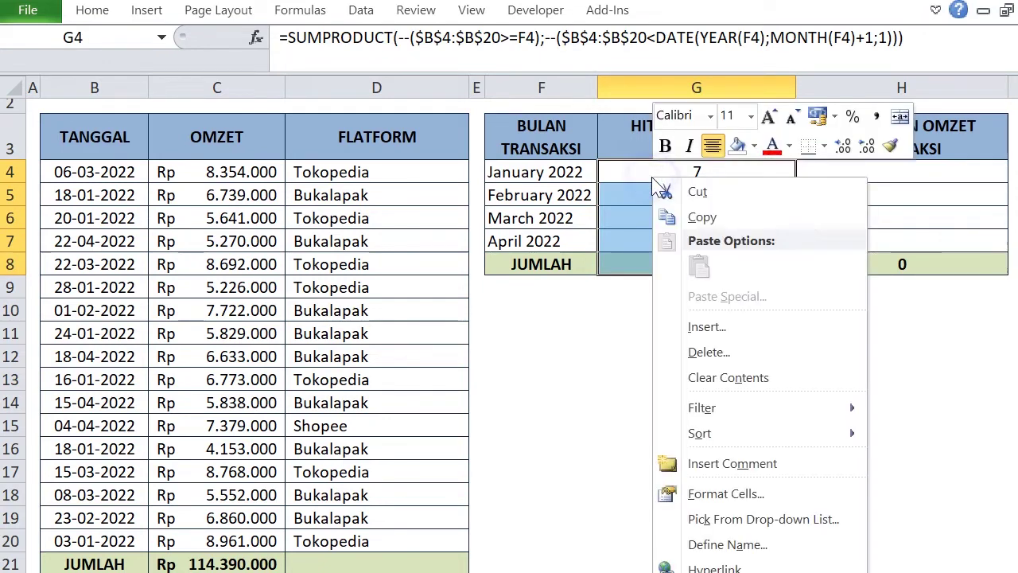
click(757, 491)
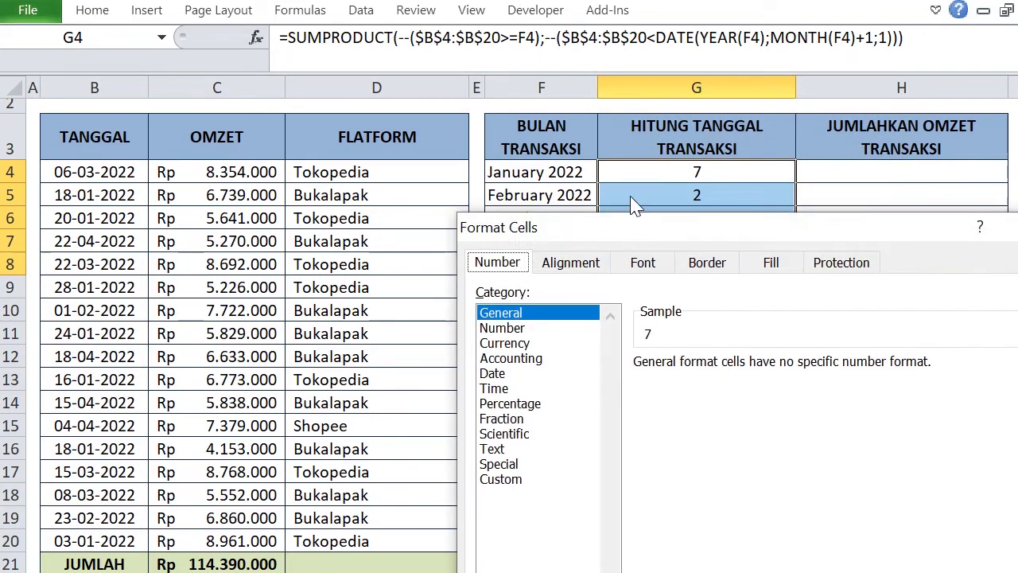
drag(641, 239, 489, 80)
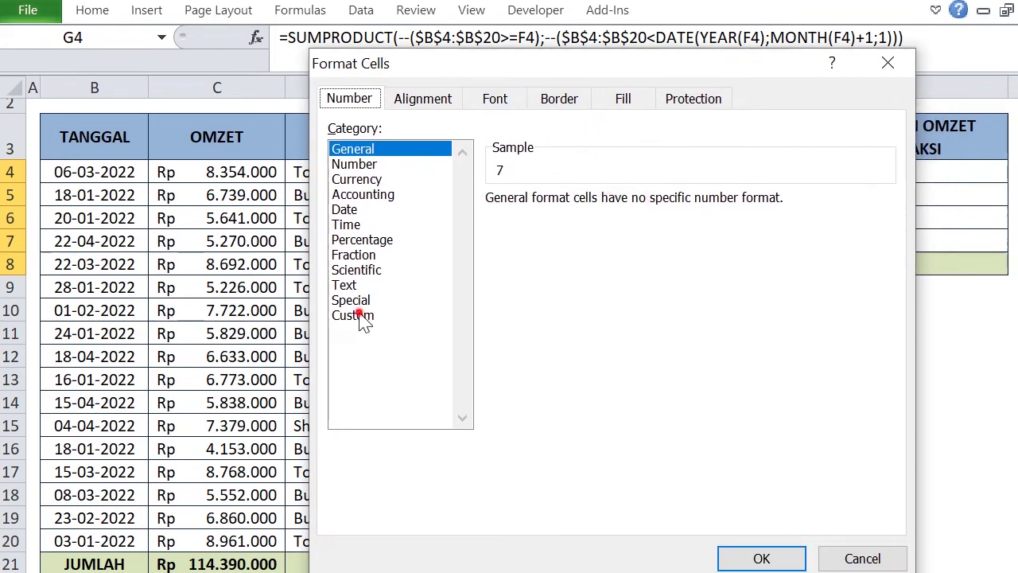
click(359, 316)
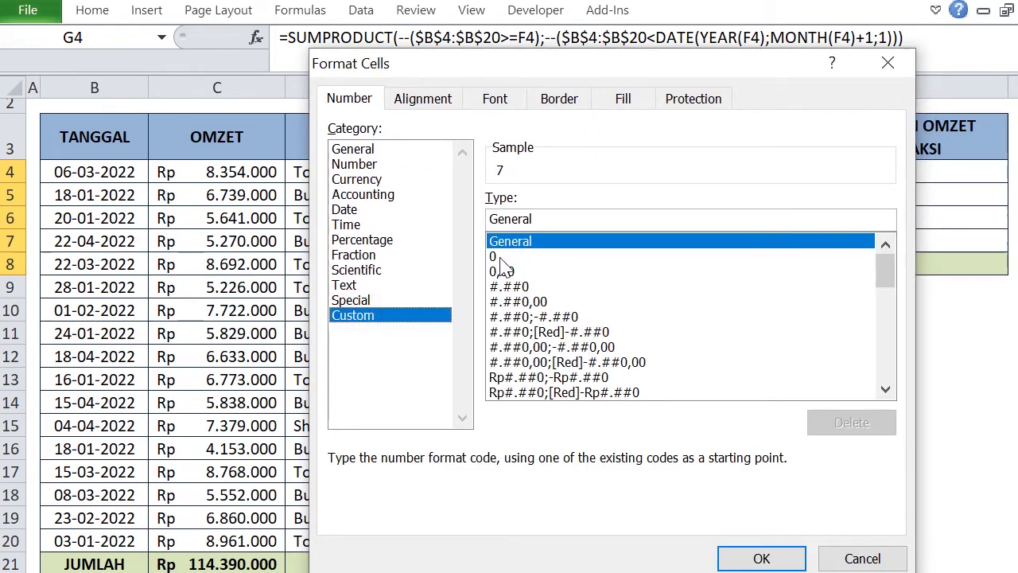
click(507, 257)
click(510, 220)
text(")
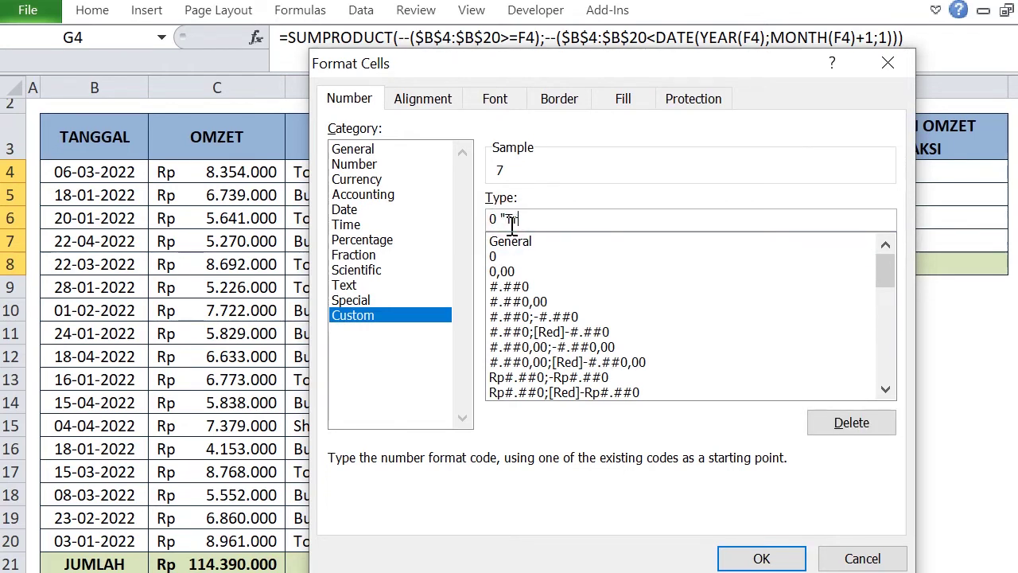
text(Transaksi)
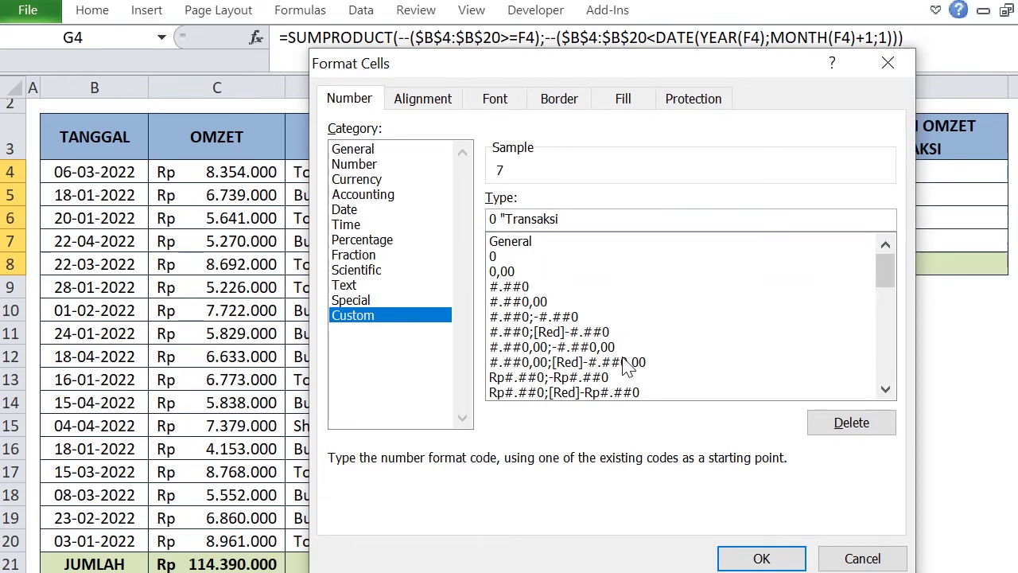
text(")
click(762, 557)
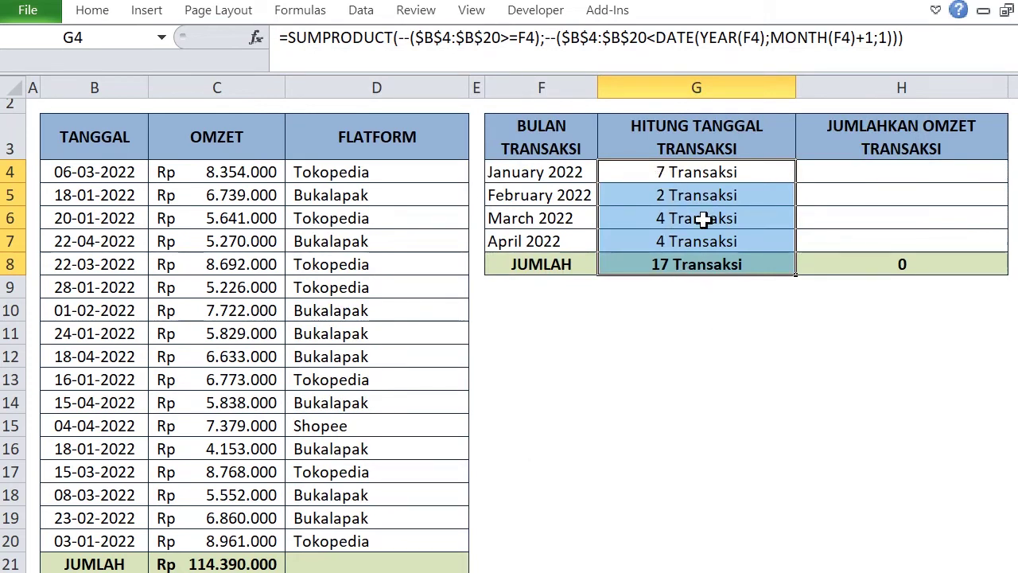
click(762, 348)
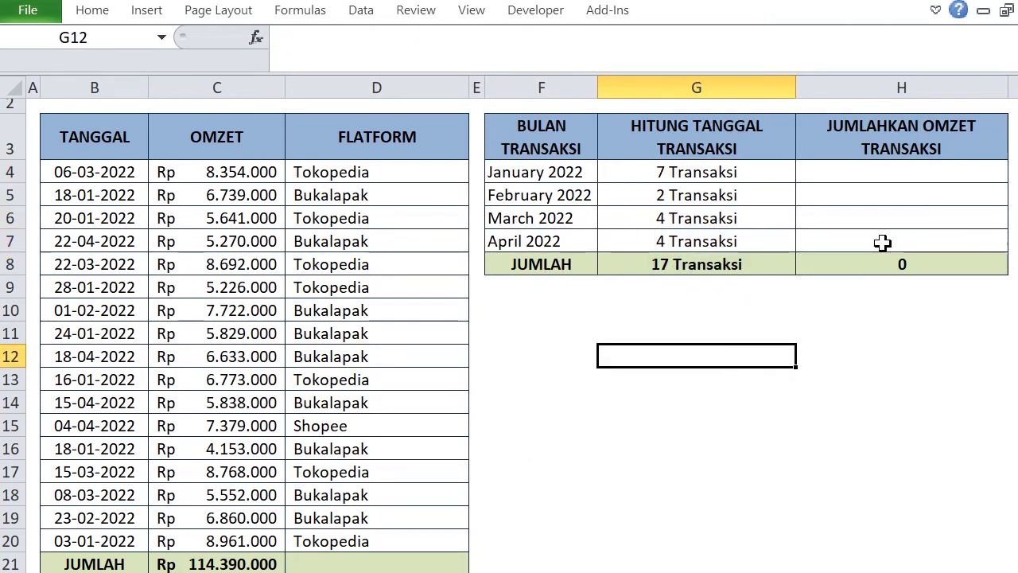
Start a SUMPRODUCT formula in H4 with --($B$4:$B$20>=F4) as its first array, keeping the date range absolute
click(897, 169)
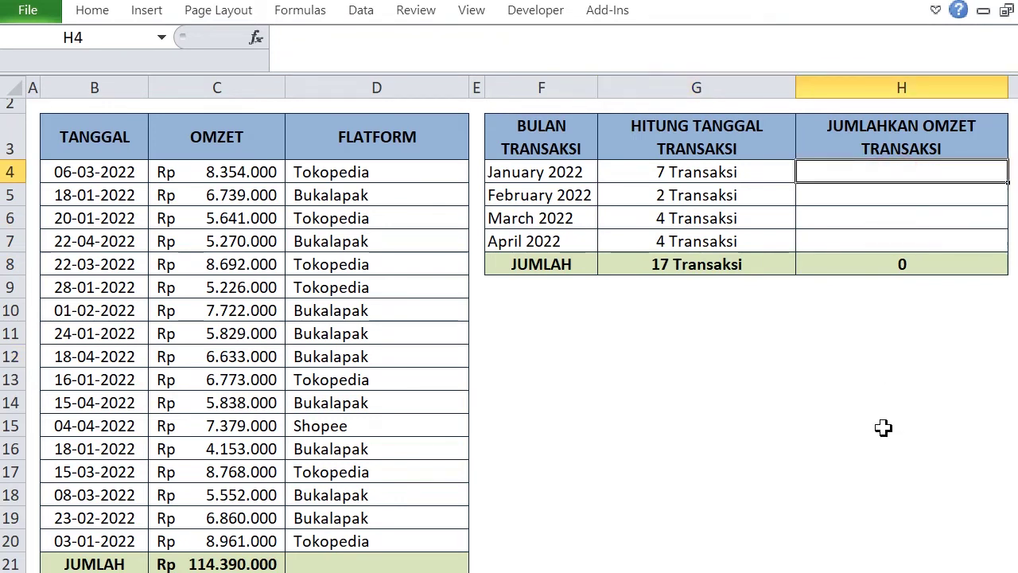
text(=)
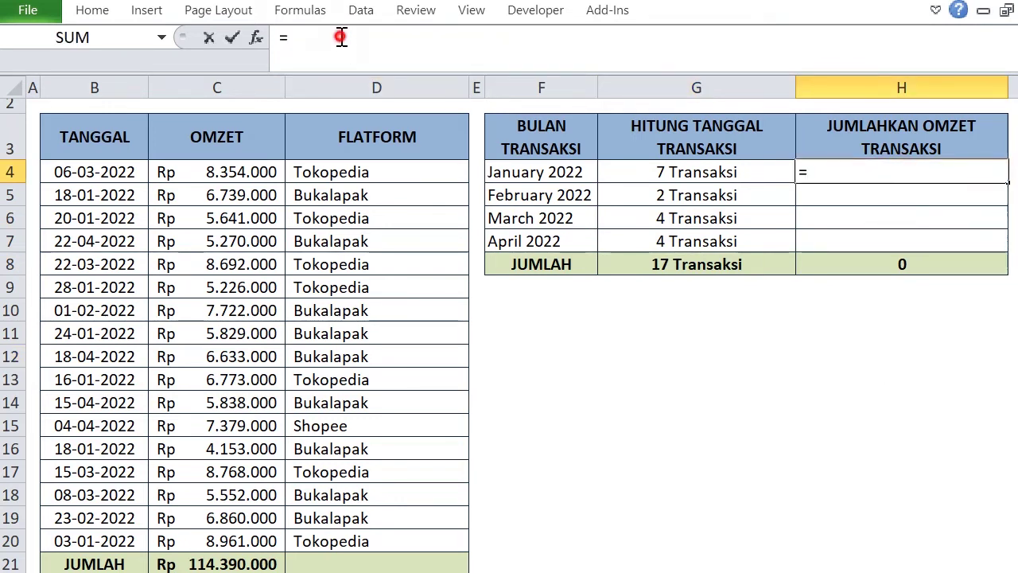
text(su)
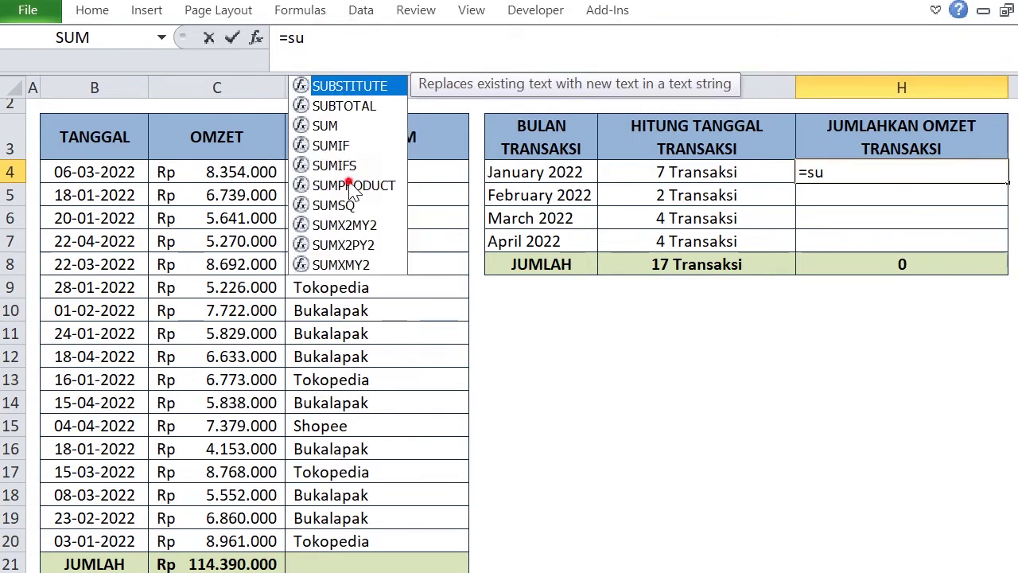
double_click(350, 185)
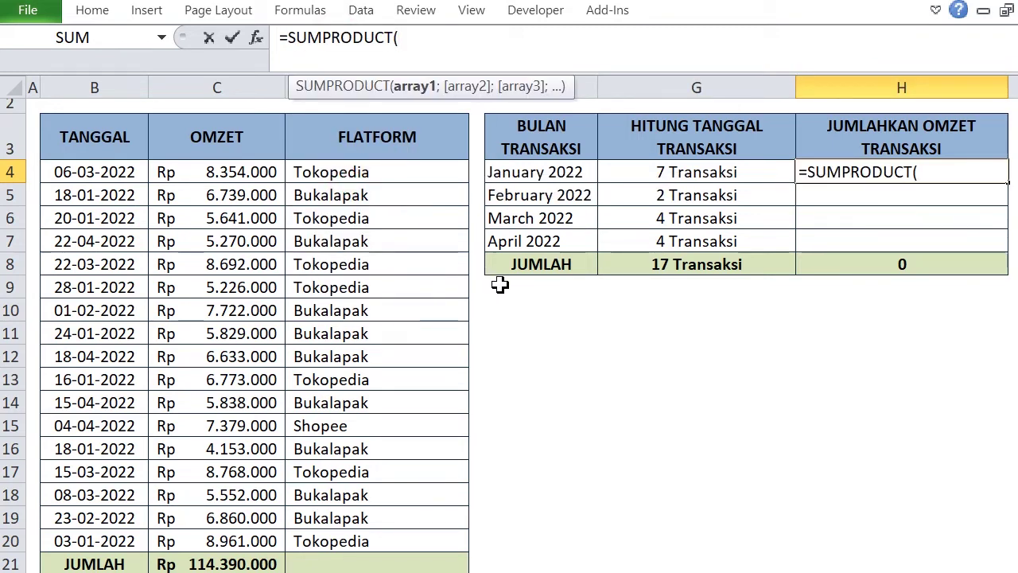
text(--()
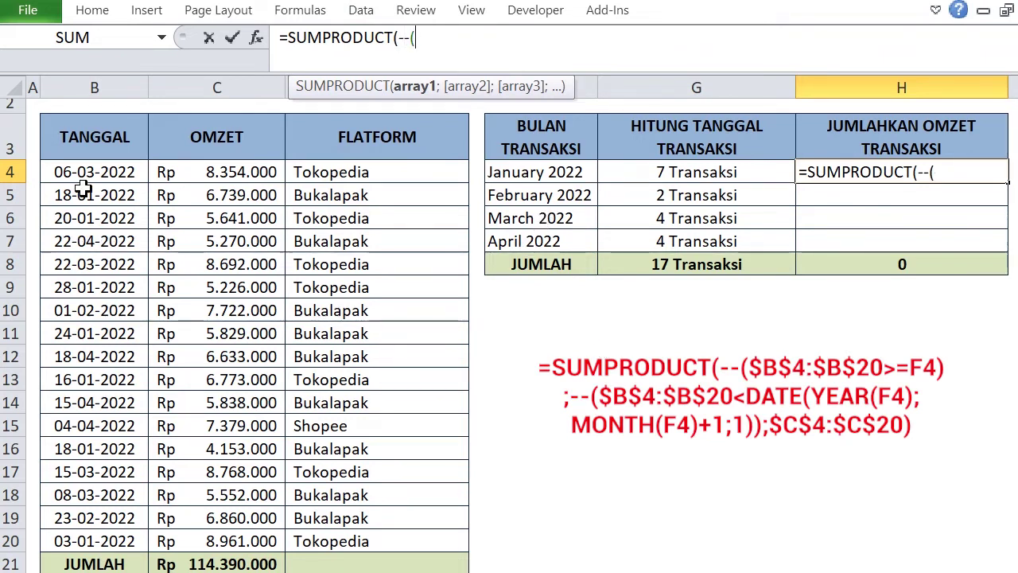
drag(97, 177, 109, 536)
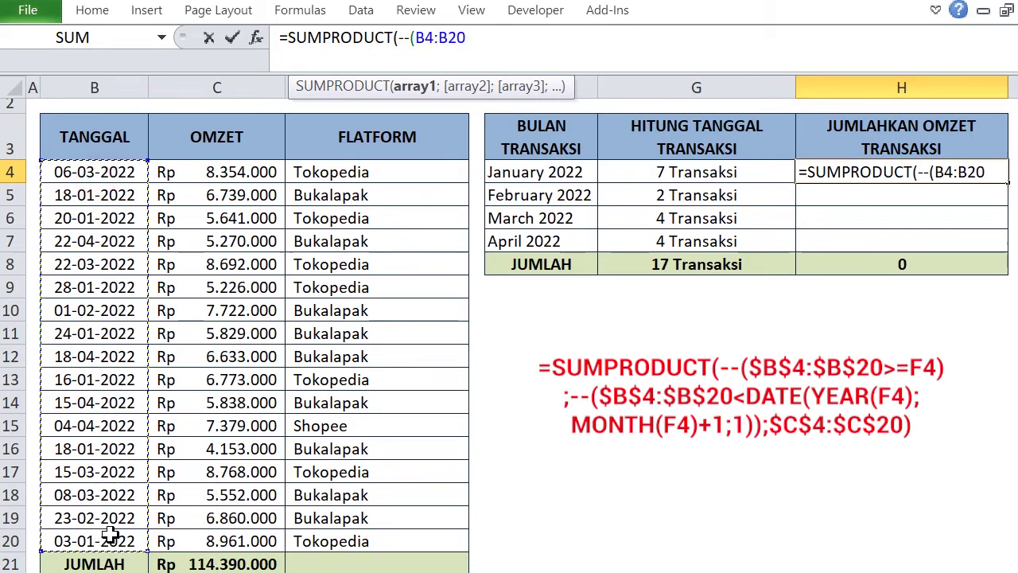
key(F4)
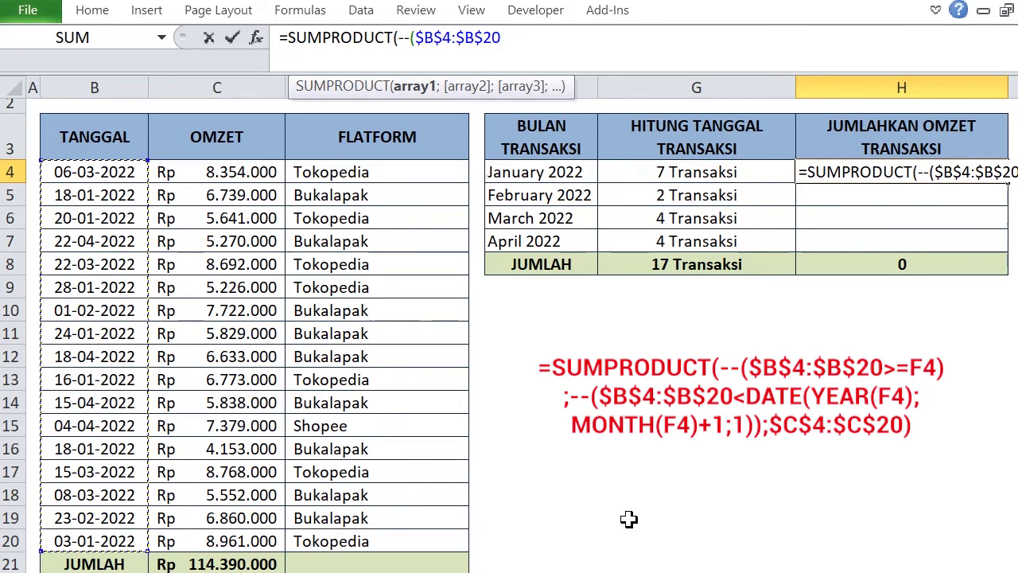
text(>)
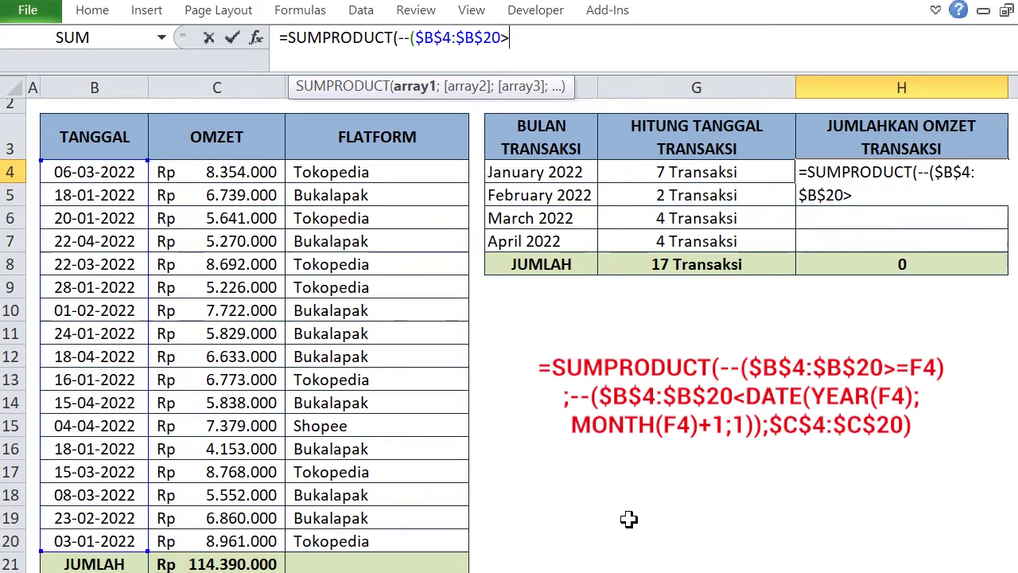
text(=)
click(529, 169)
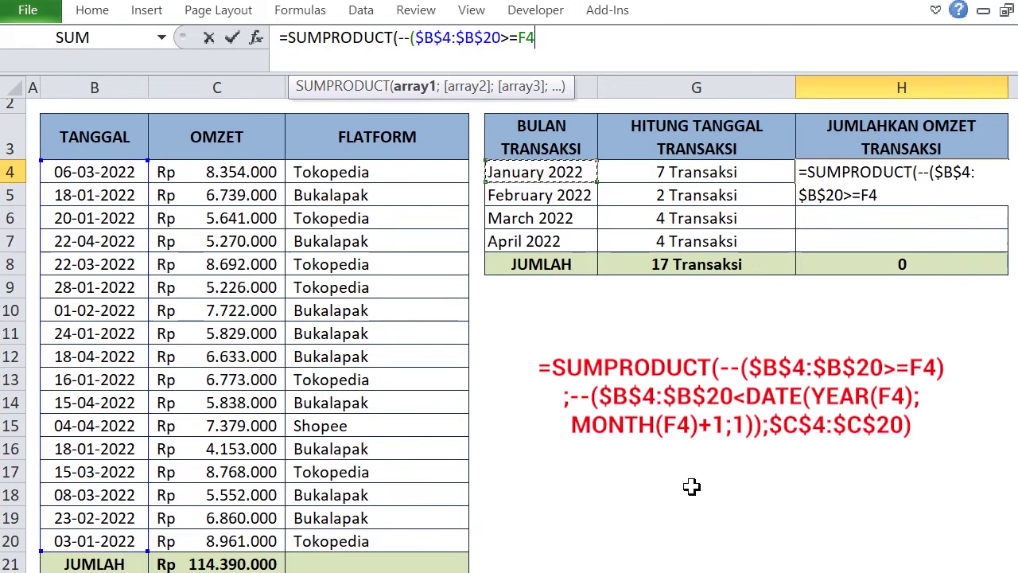
text();)
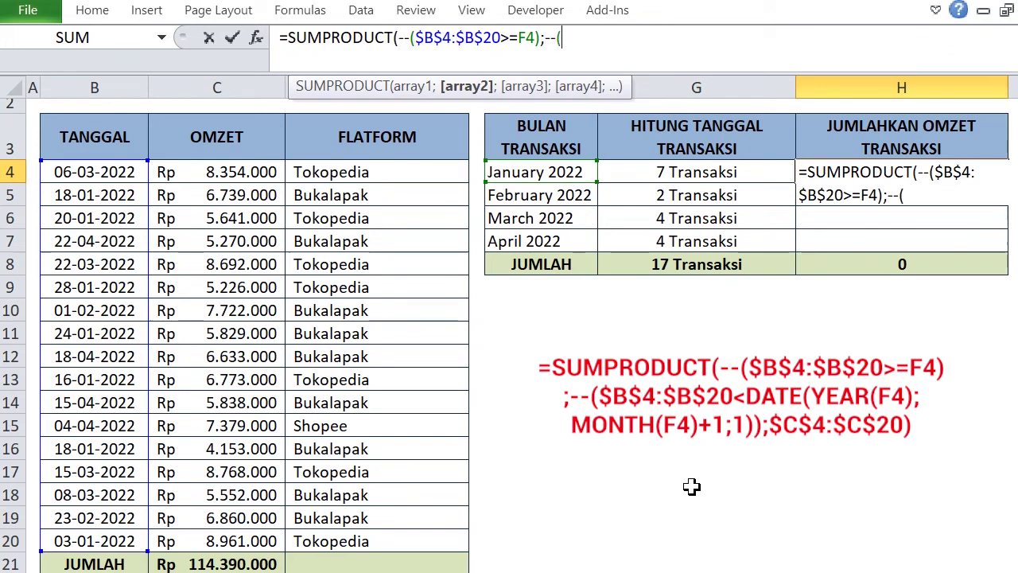
Begin the second SUMPRODUCT array in H4 as --($B$4:$B$20<DATE(YEAR(F4), keeping the date range absolute
text(--()
drag(96, 172, 102, 541)
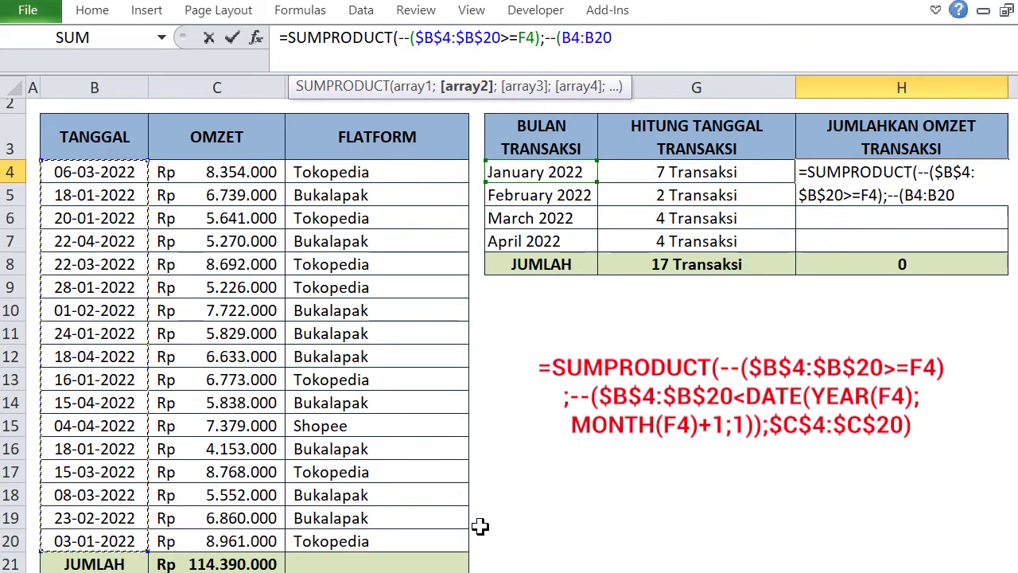
key(F4)
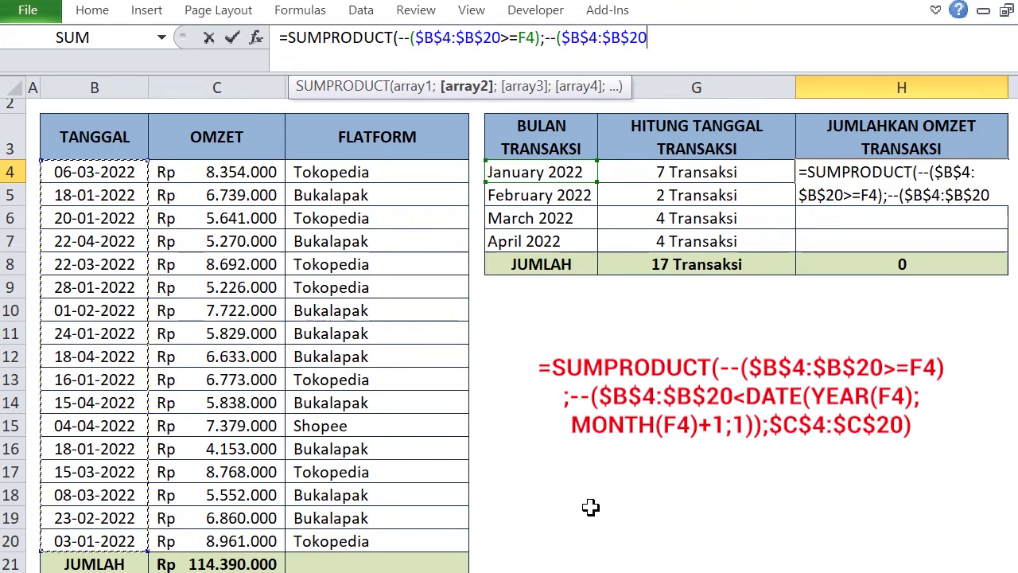
text(<DAT)
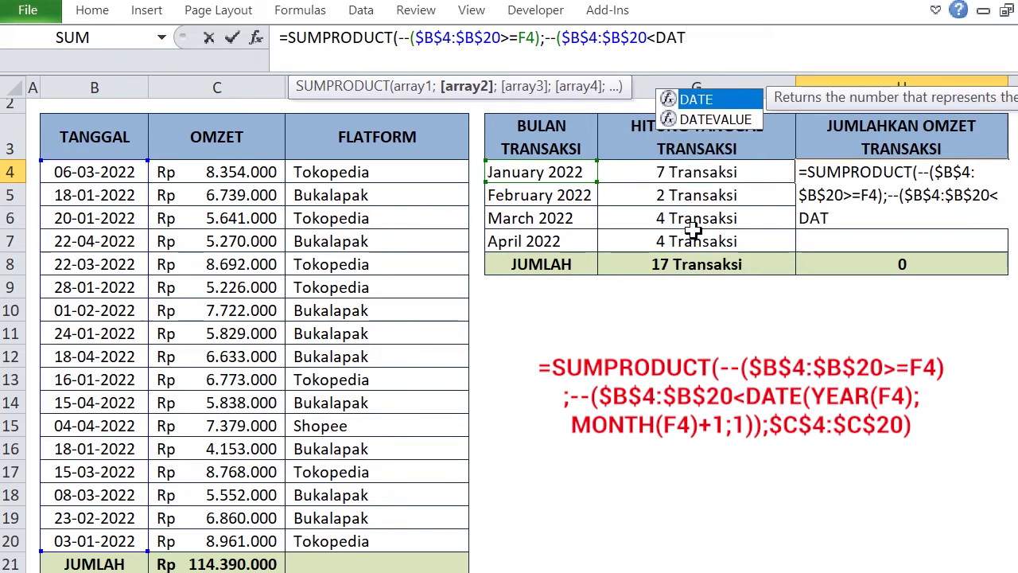
double_click(716, 101)
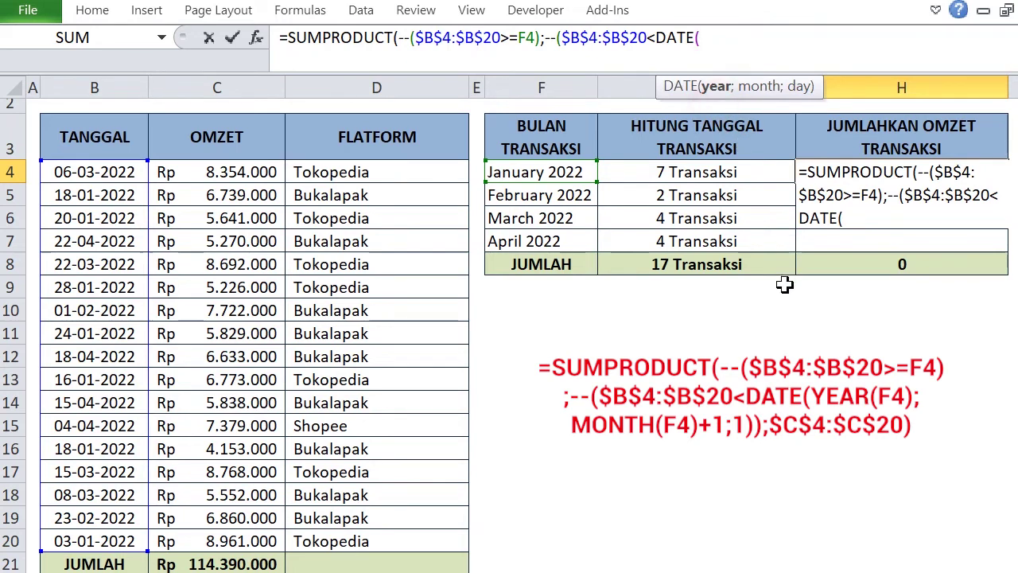
text(YE)
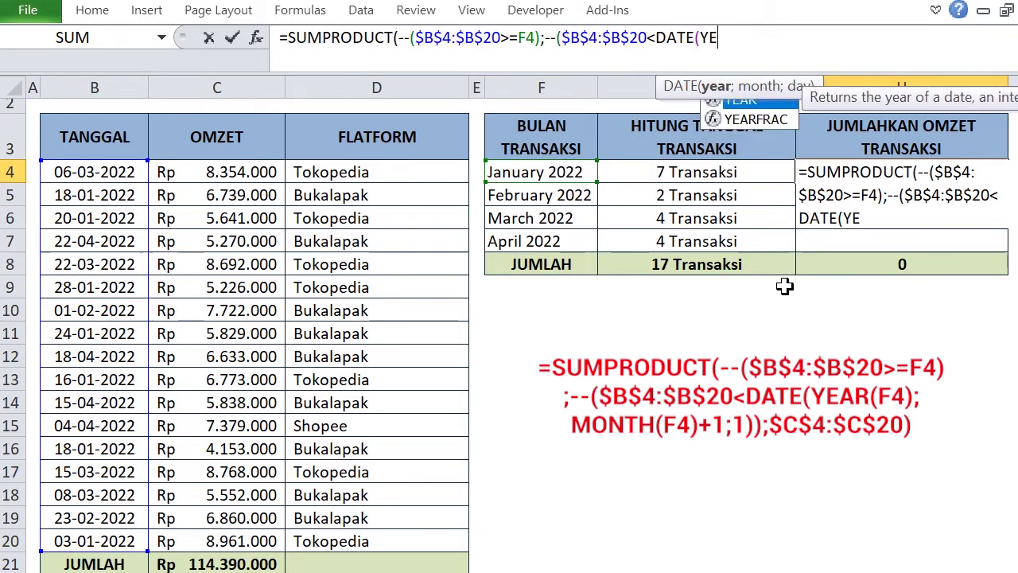
double_click(752, 97)
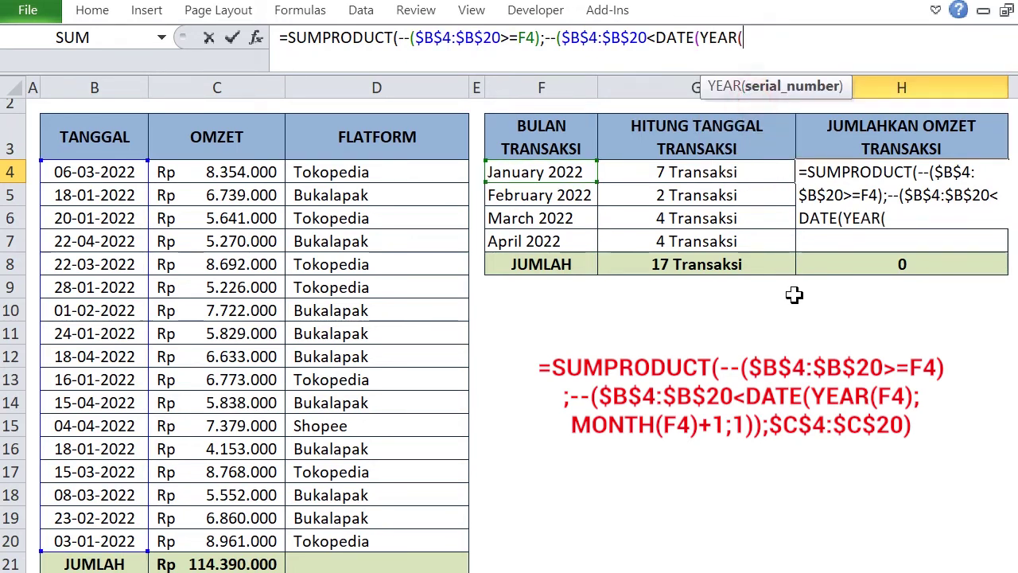
click(546, 170)
text())
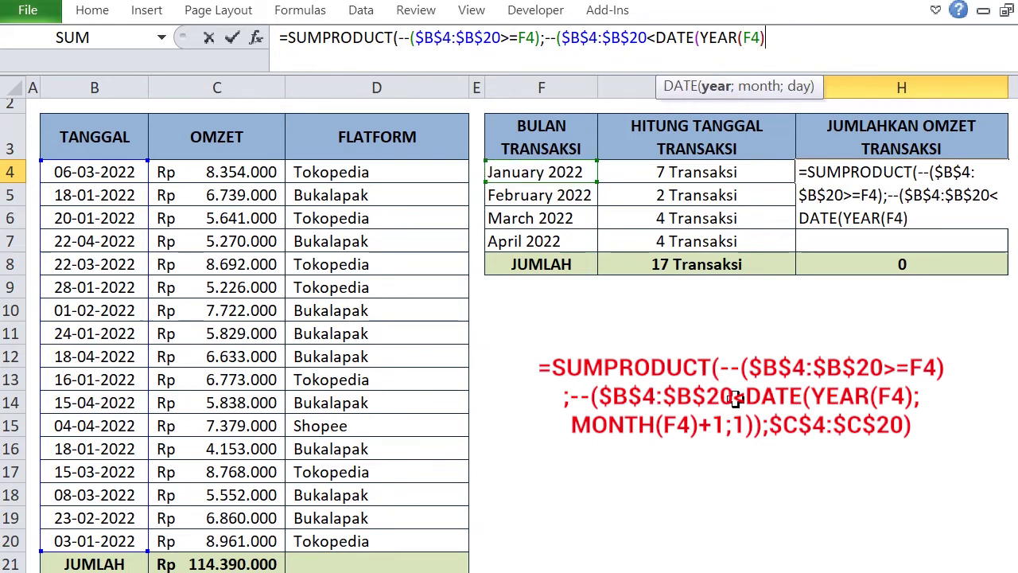
Complete the DATE comparison in the second array with MONTH(F4)+1 as the month and 1 as the day
text(;MO)
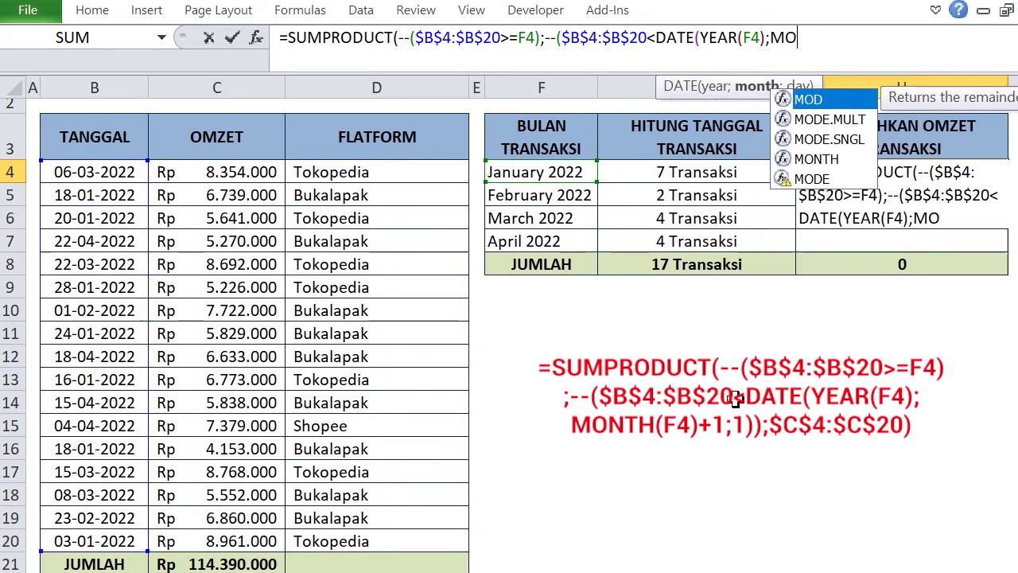
double_click(823, 158)
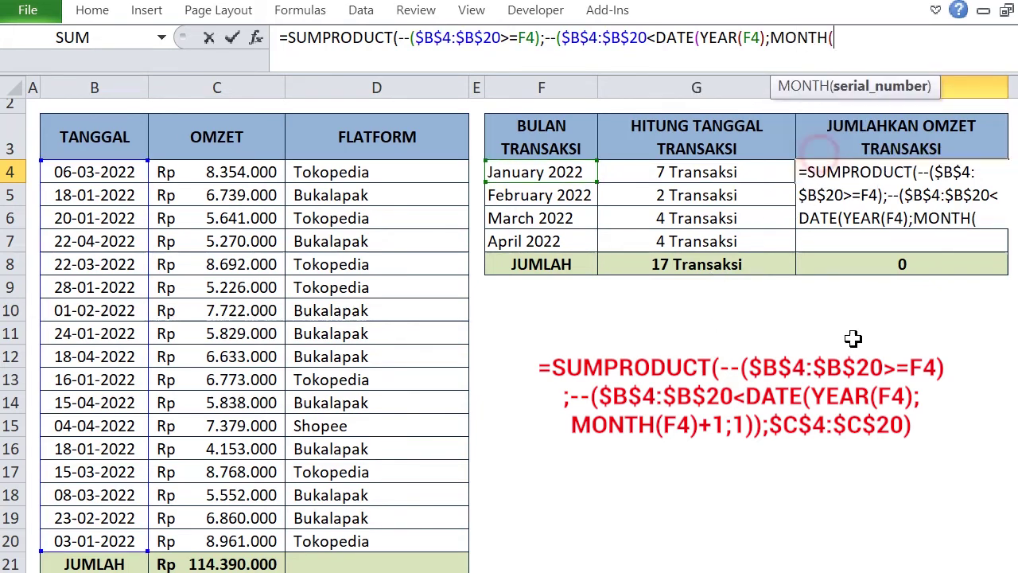
click(547, 172)
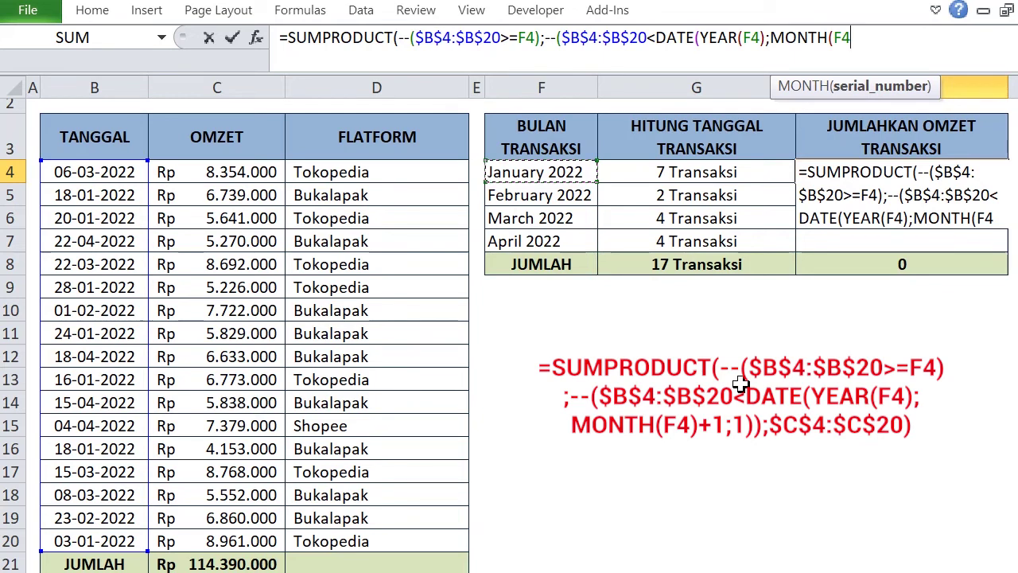
text())
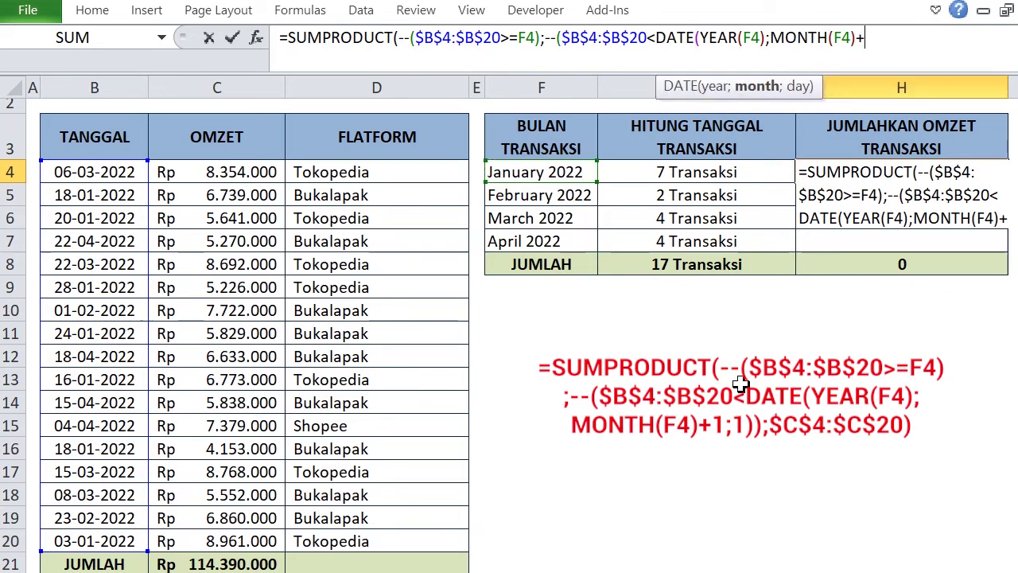
text(+1;)
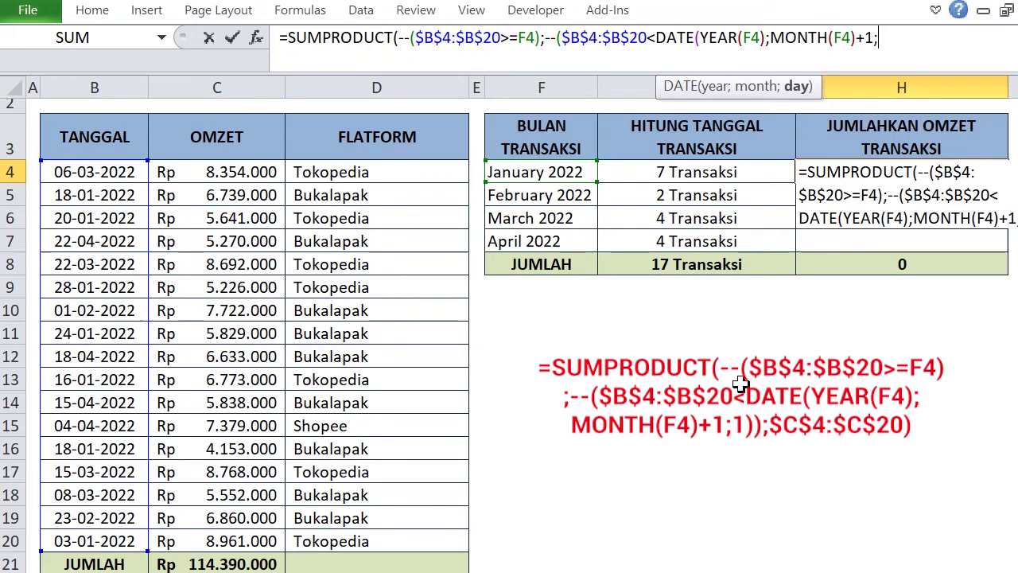
text(1)))
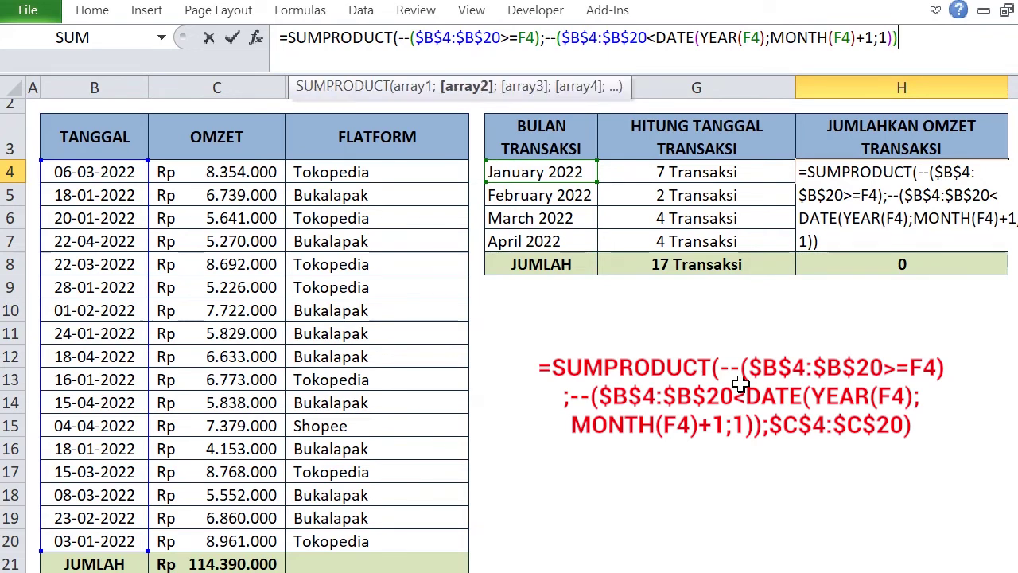
Add $C$4:$C$20 as the third array to finish the SUMPRODUCT formula in H4, and fill it down to H7
text(;)
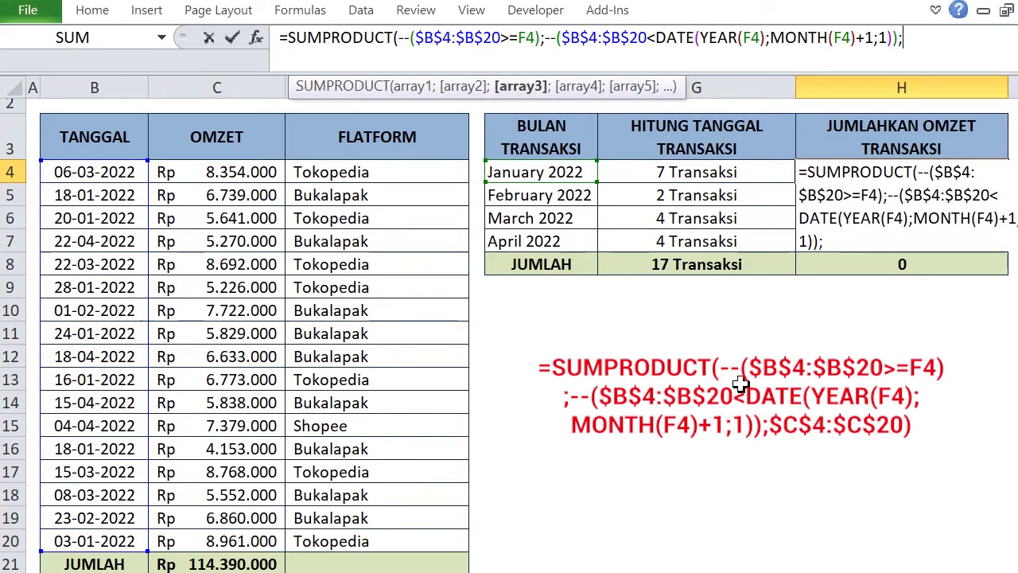
drag(238, 172, 243, 540)
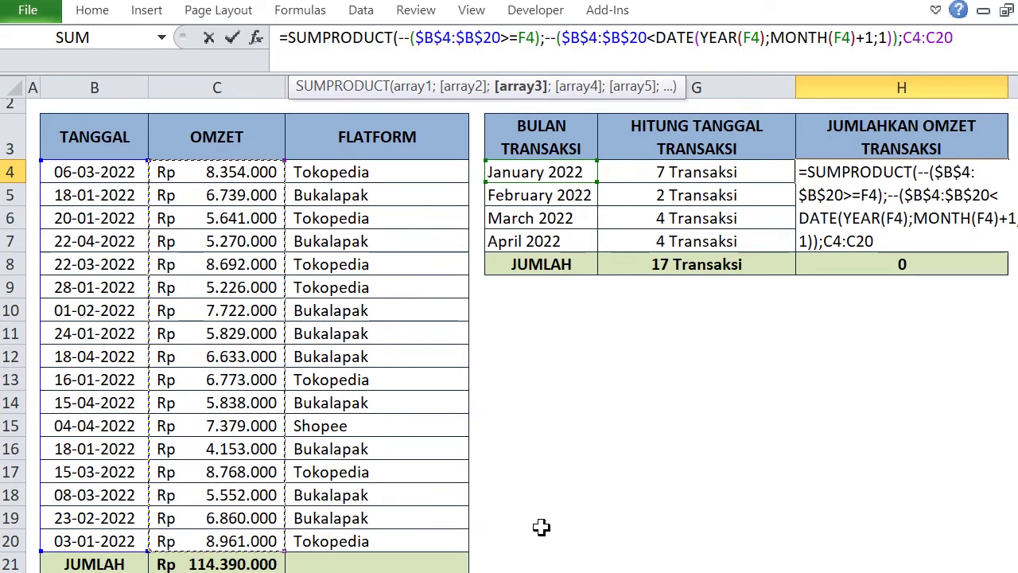
key(F4)
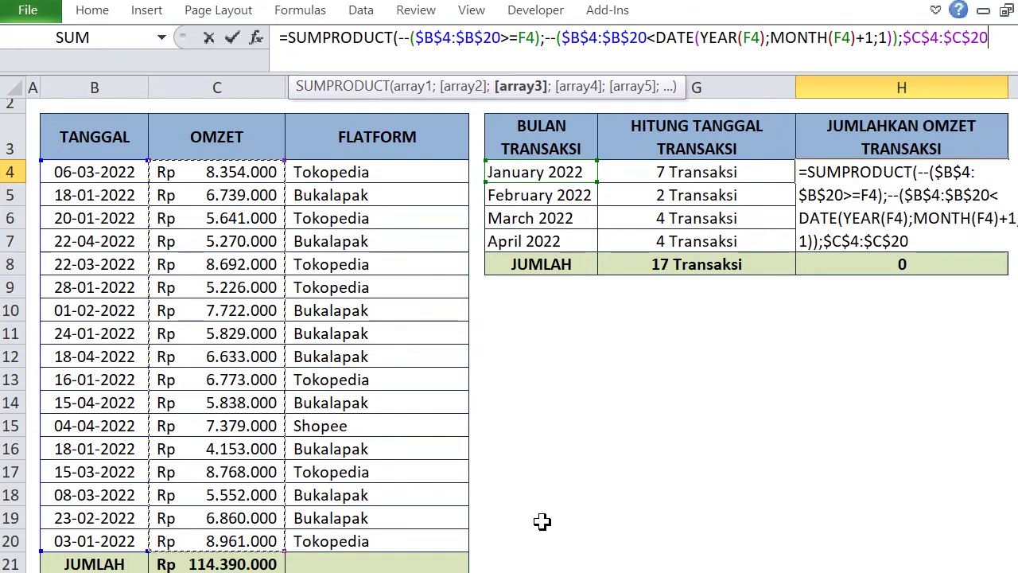
text())
key(Return)
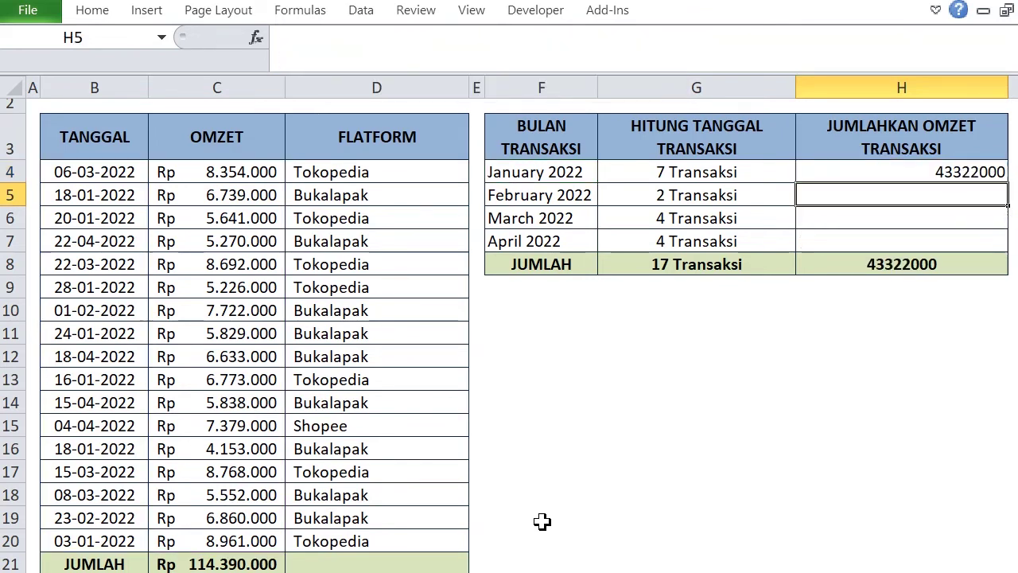
click(971, 172)
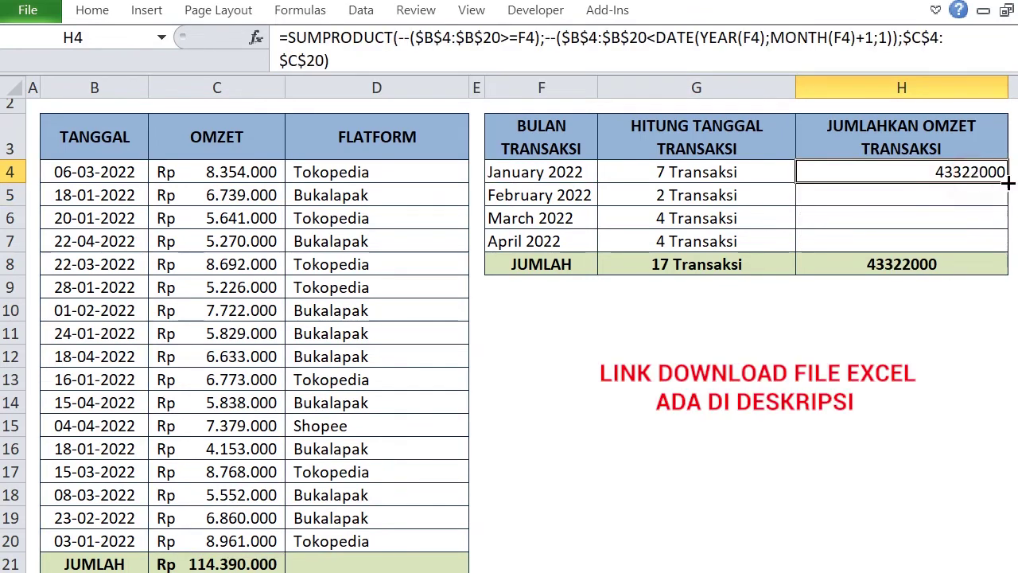
drag(1007, 182, 1008, 255)
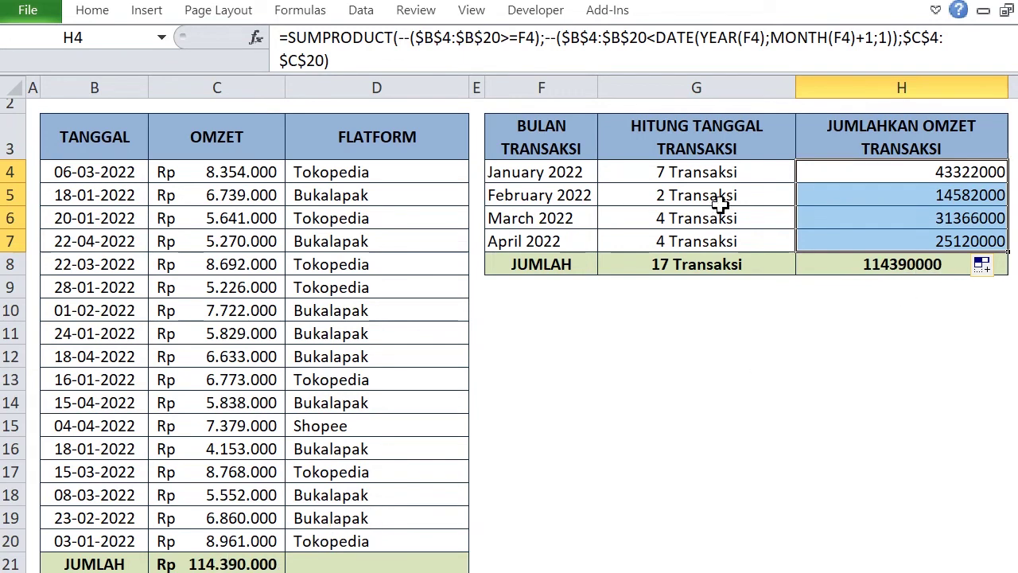
Format the monthly sales sums and their total in H4:H8 as Accounting with the Rp symbol and 0 decimal places
drag(832, 169, 835, 267)
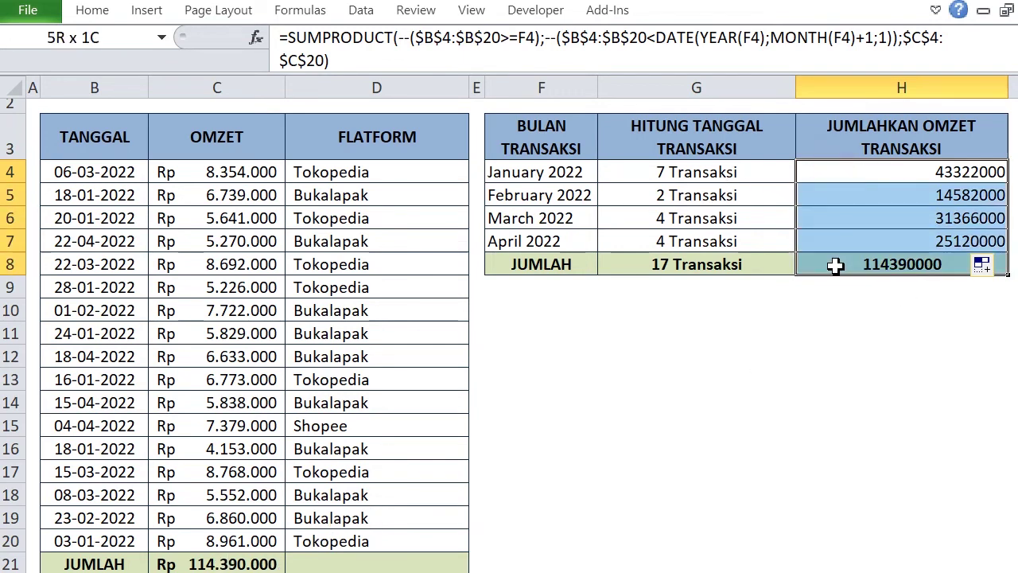
right_click(834, 190)
click(900, 503)
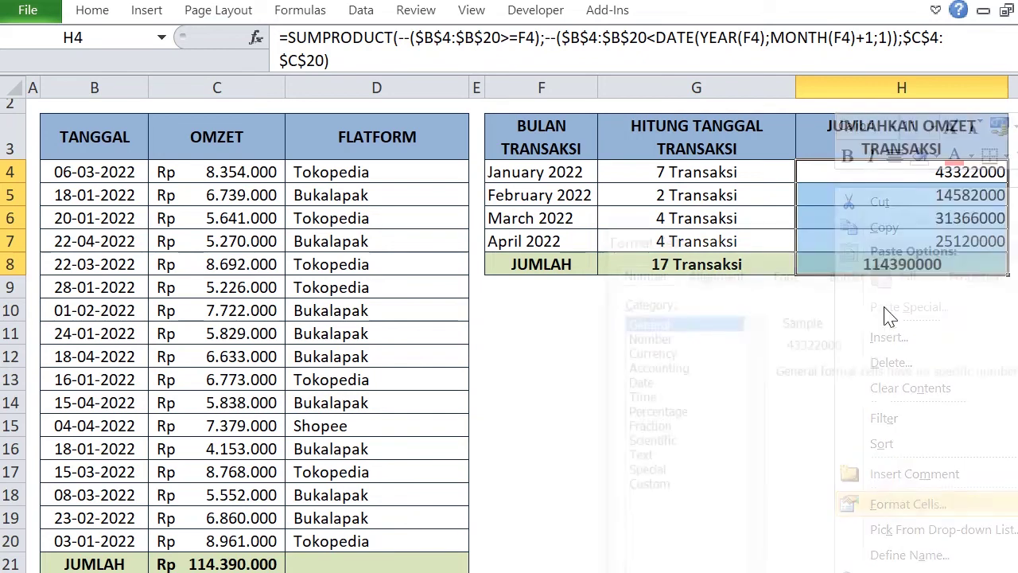
drag(795, 242, 518, 84)
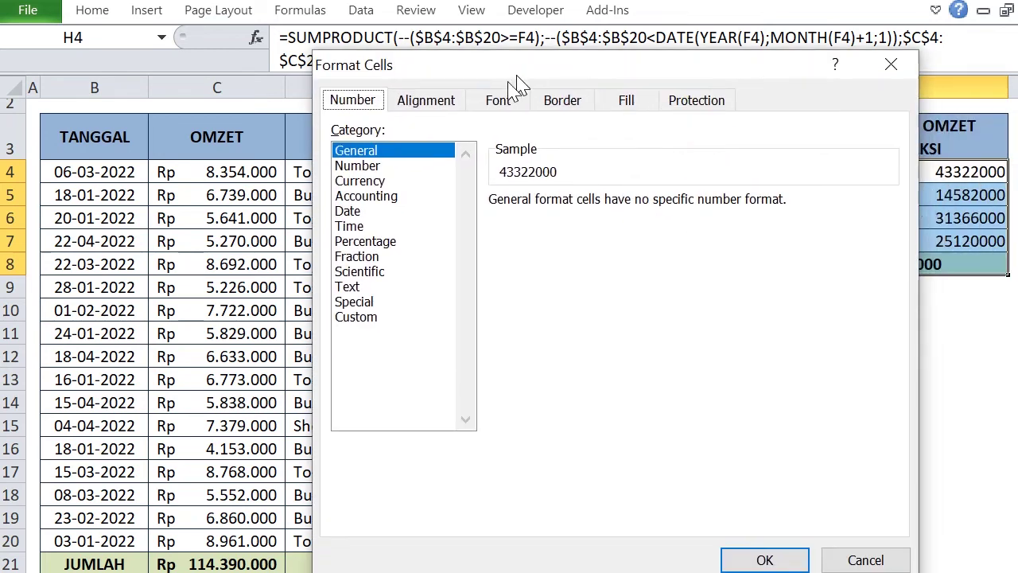
click(363, 199)
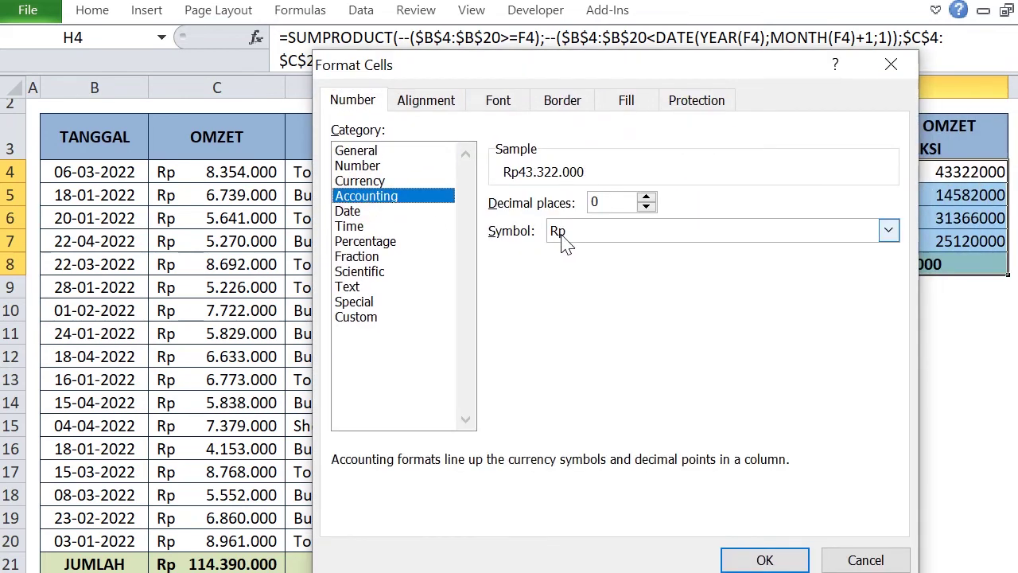
click(760, 557)
click(817, 390)
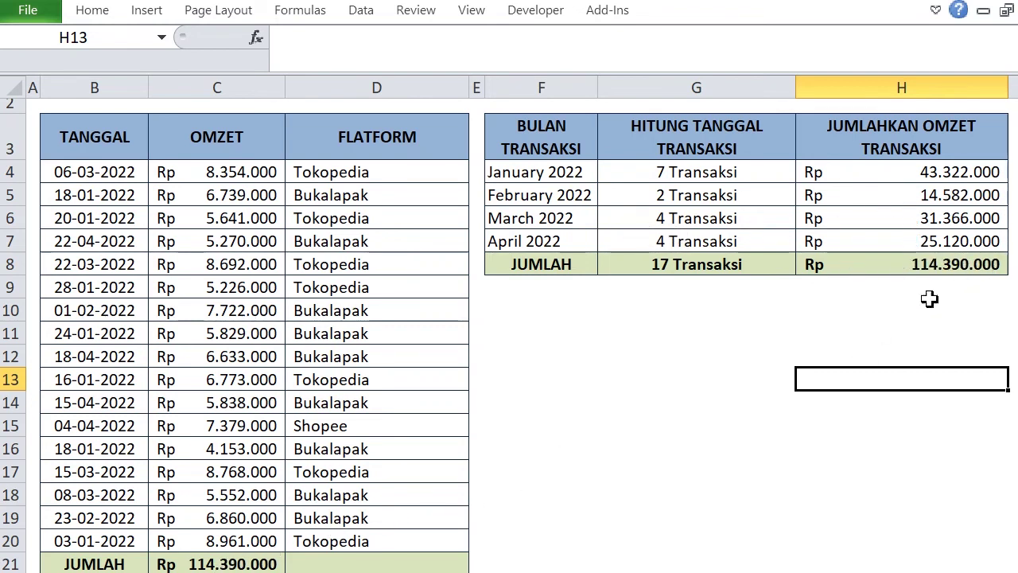
click(701, 422)
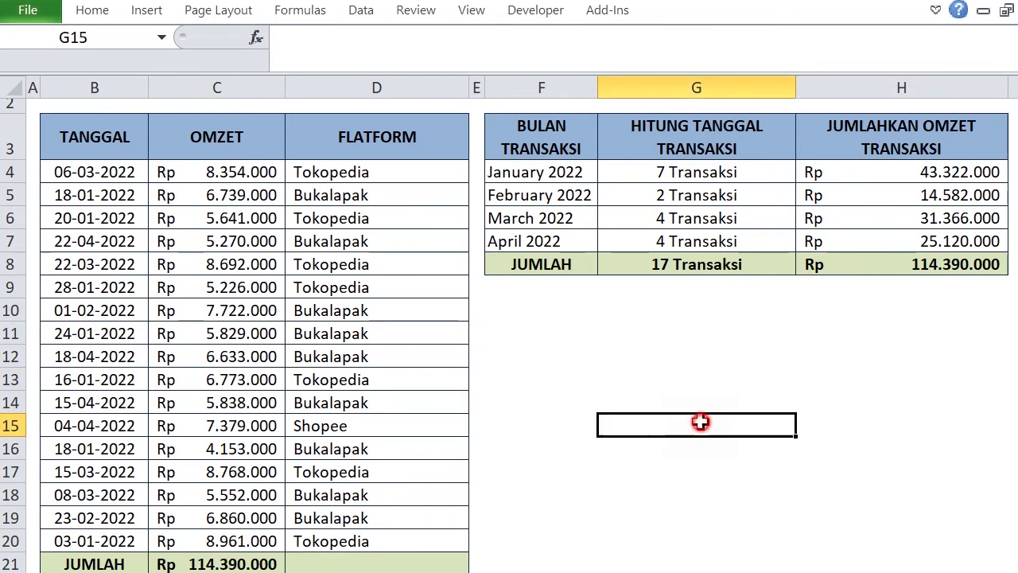